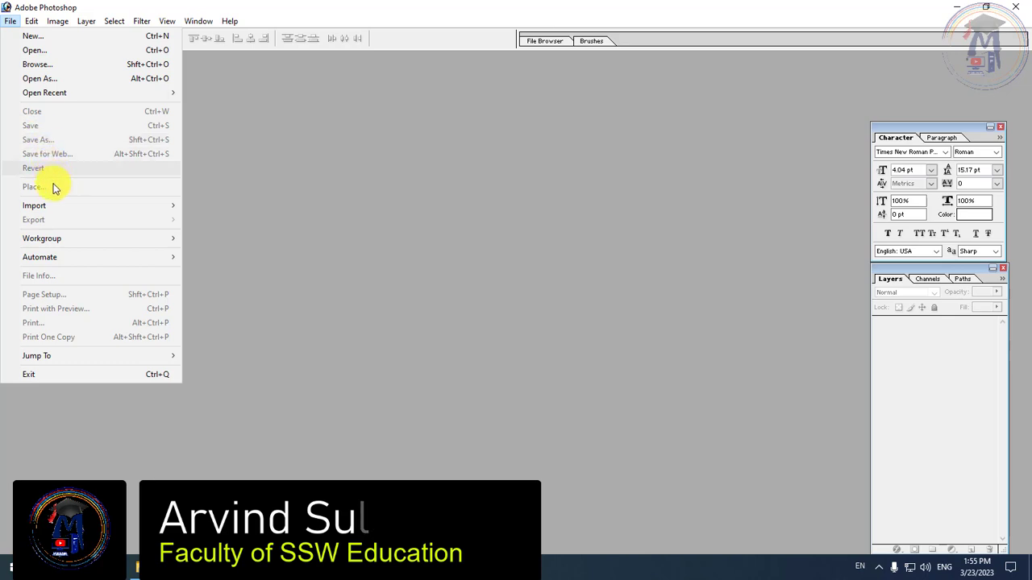
Step: Open the General preferences, examine the available options, and move on to the File Handling page
{"action": "mouse_move", "coordinate": [51, 212]}
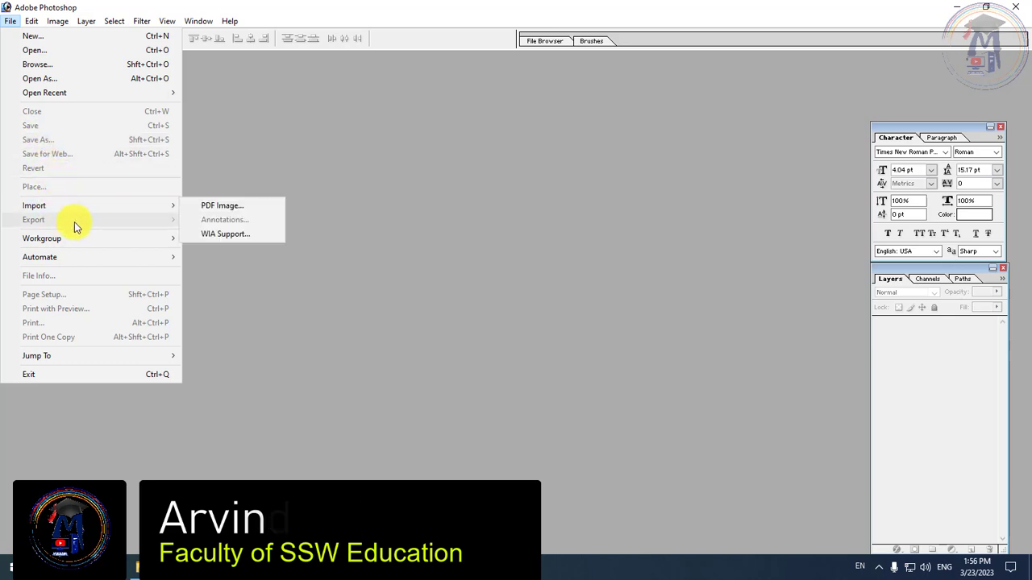
{"action": "mouse_move", "coordinate": [32, 21]}
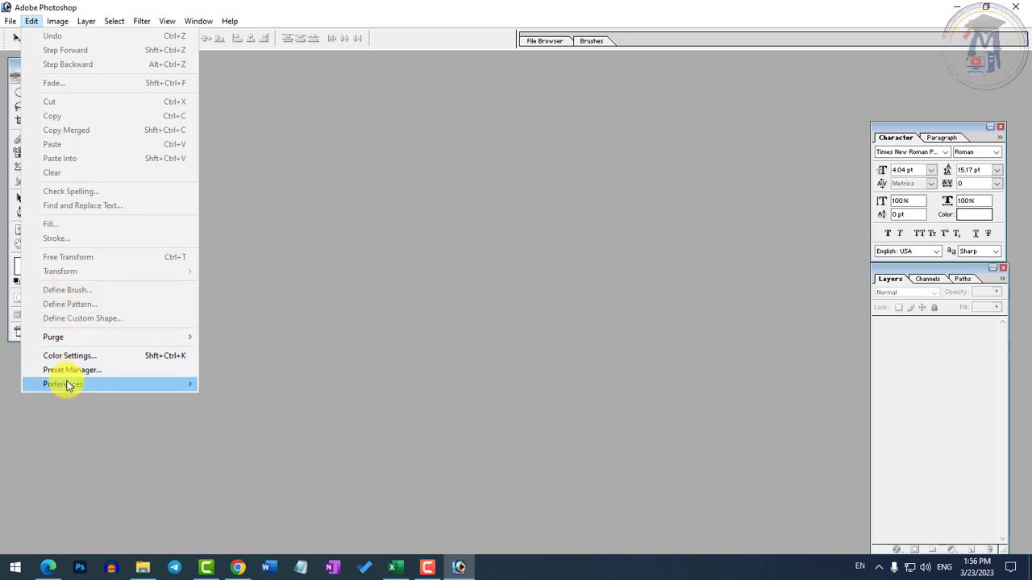
{"action": "mouse_move", "coordinate": [67, 388]}
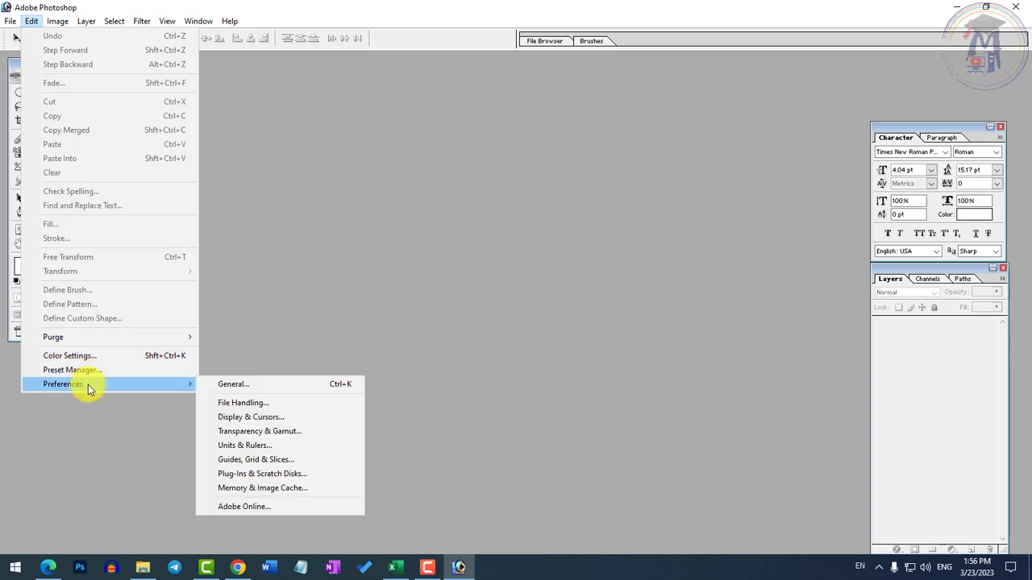
{"action": "left_click", "coordinate": [240, 385]}
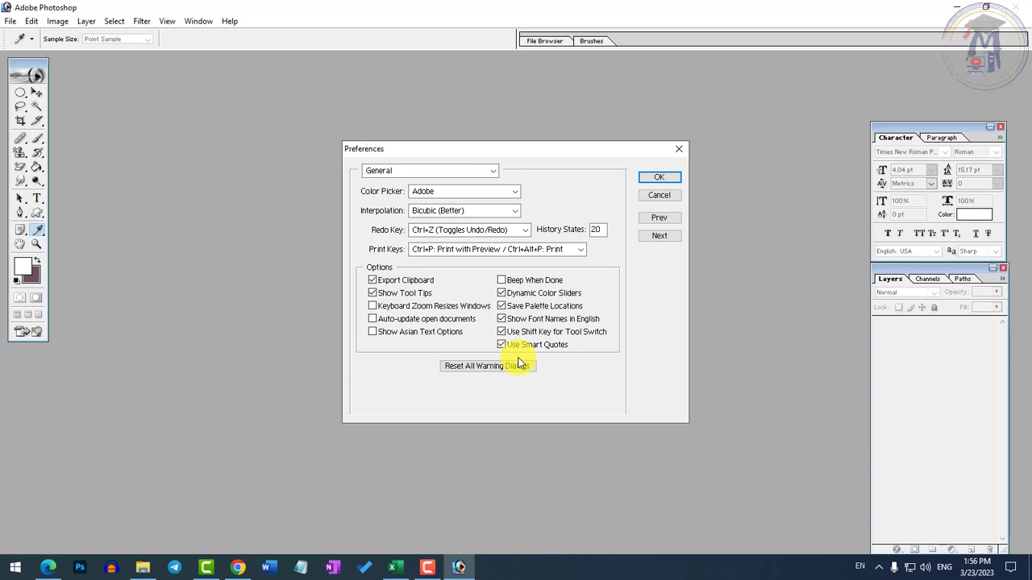
{"action": "left_click", "coordinate": [472, 365]}
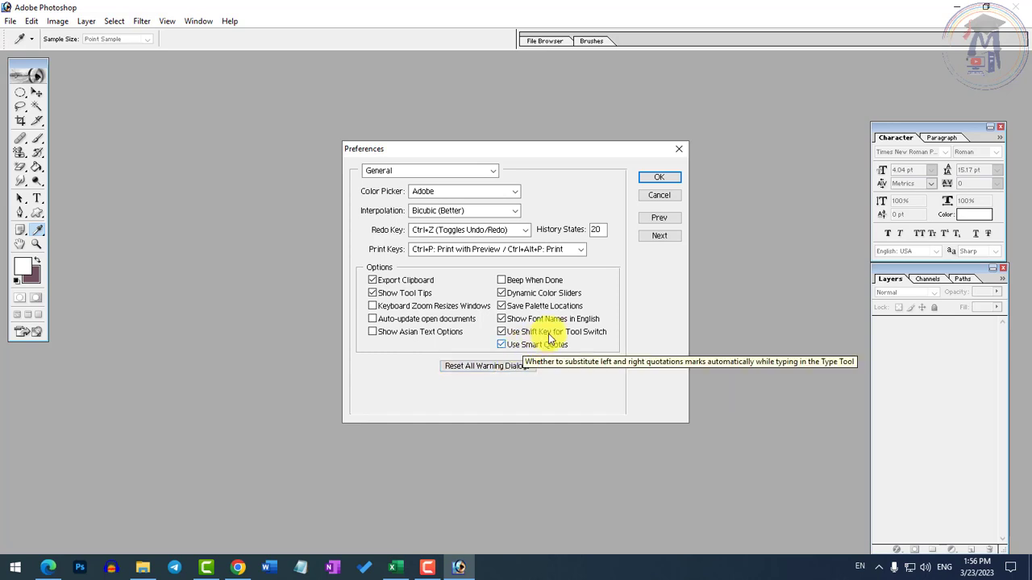
{"action": "left_click", "coordinate": [662, 238]}
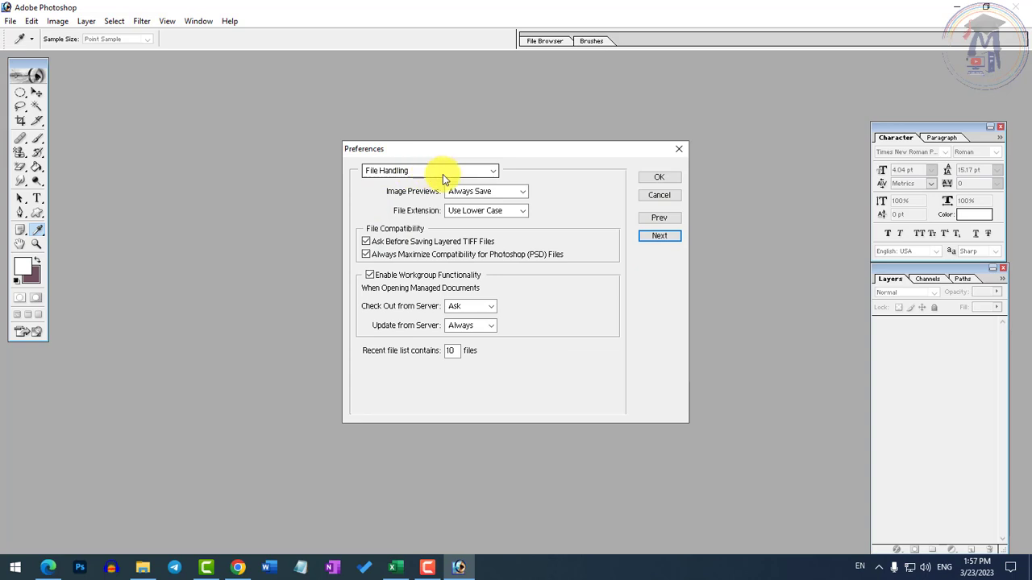
Step: Set the recent file list to contain 5 files in the File Handling preferences
{"action": "left_click", "coordinate": [10, 21]}
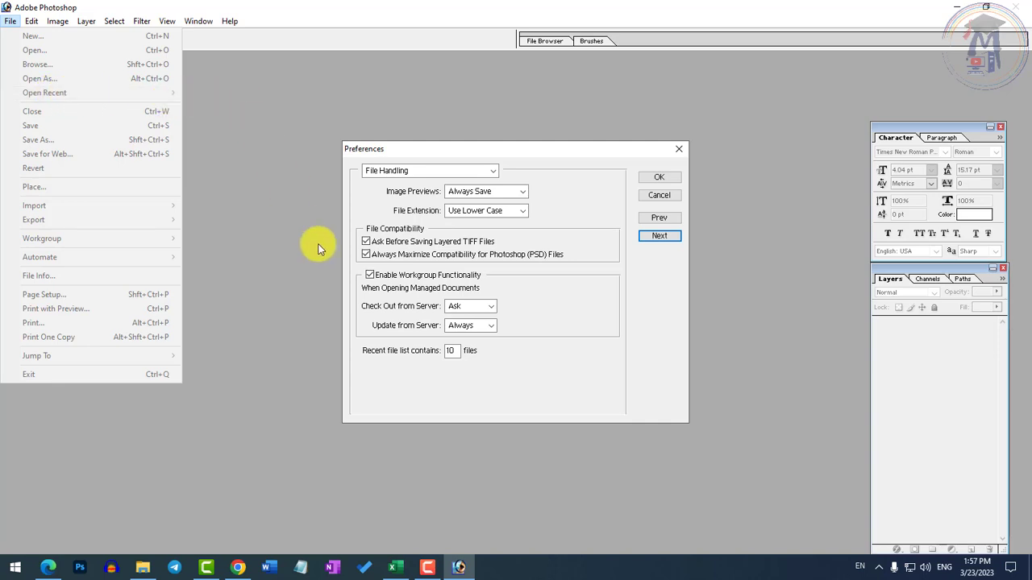
{"action": "left_click", "coordinate": [456, 369]}
{"action": "left_click_drag", "start_coordinate": [456, 350], "coordinate": [415, 349]}
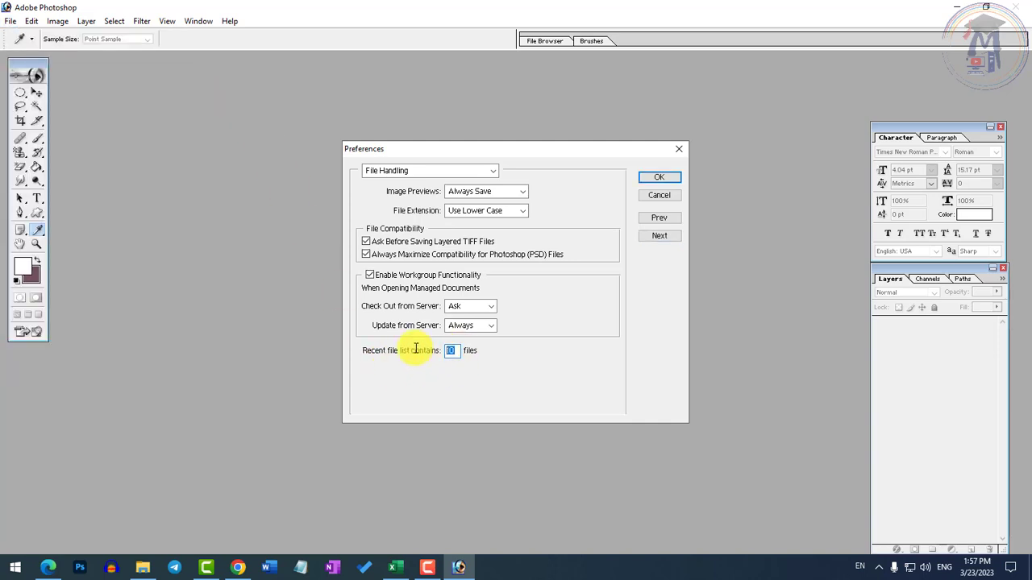
{"action": "type", "text": "2"}
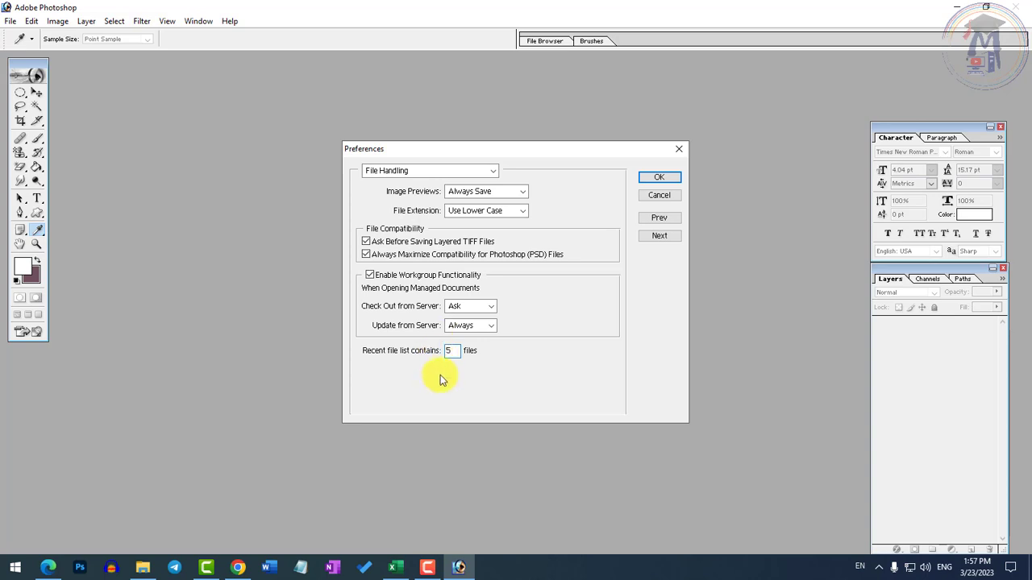
Step: Examine the remaining preference pages from Display & Cursors through Memory & Image Cache, and cancel Preferences
{"action": "left_click", "coordinate": [661, 236]}
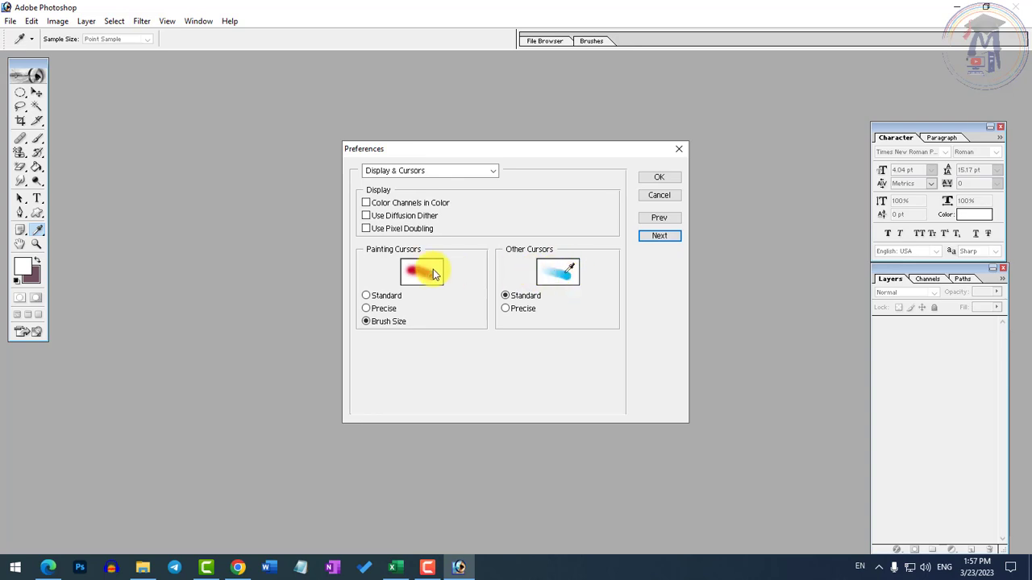
{"action": "left_click", "coordinate": [669, 238]}
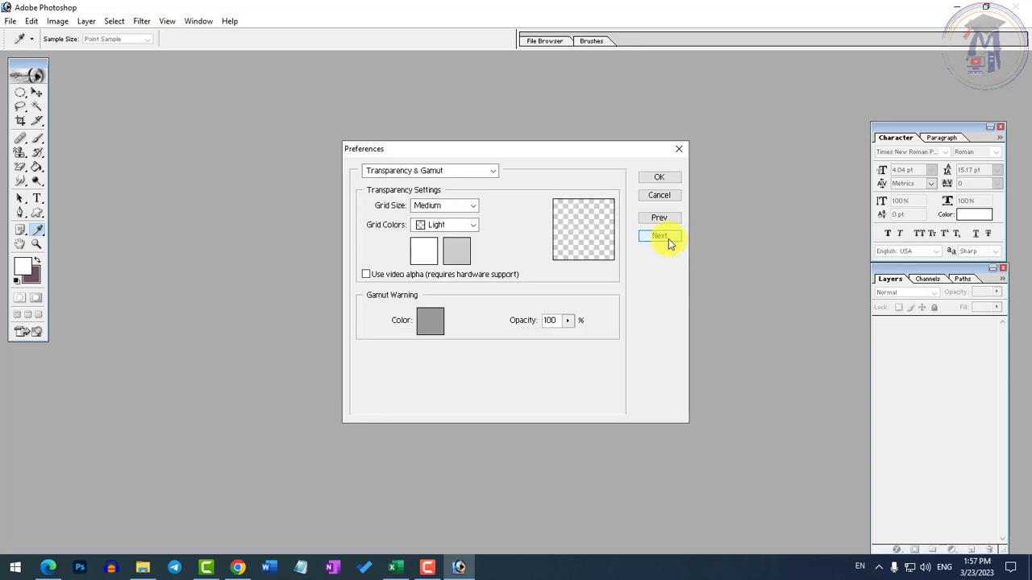
{"action": "left_click", "coordinate": [660, 237]}
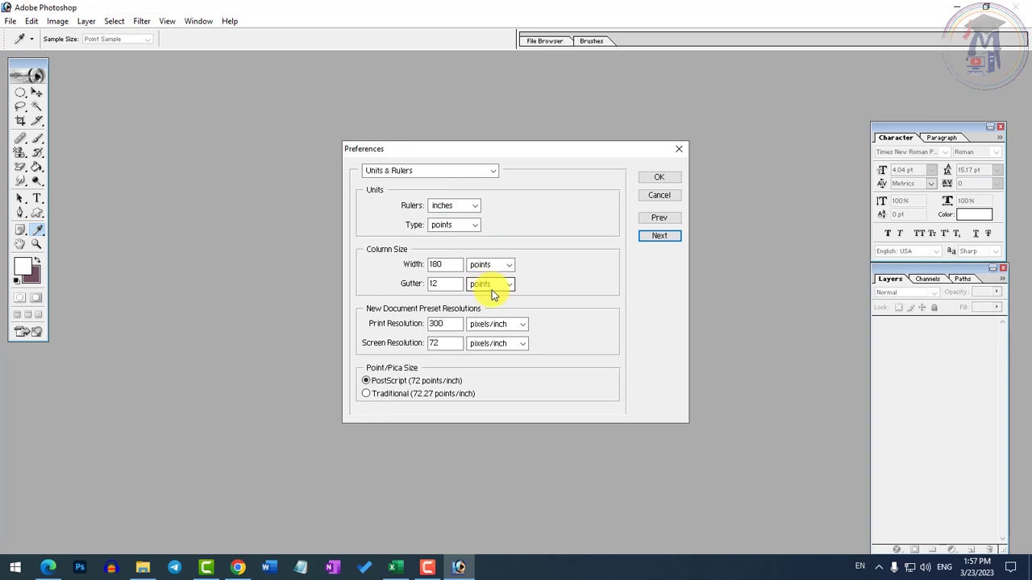
{"action": "left_click", "coordinate": [666, 237]}
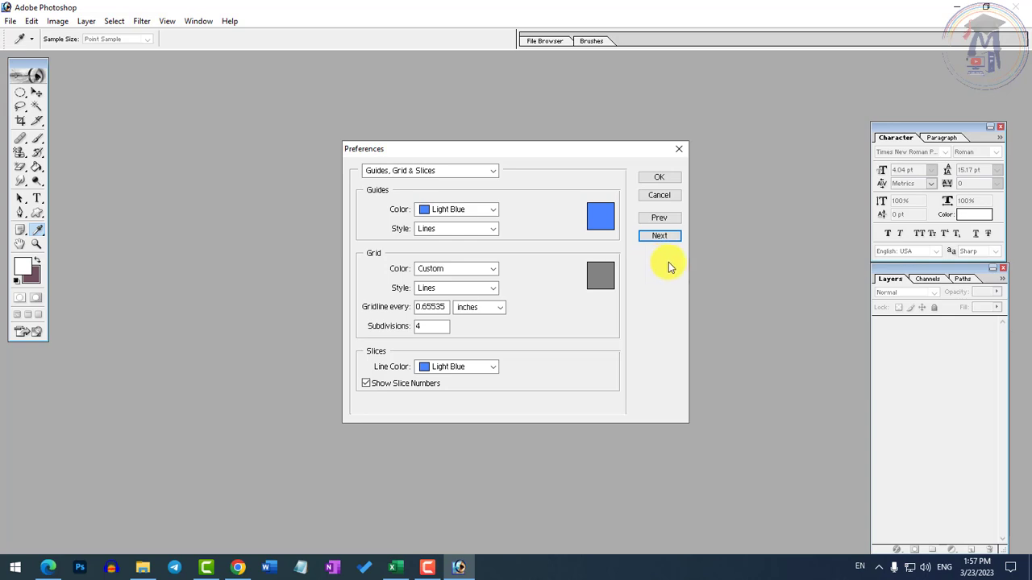
{"action": "left_click", "coordinate": [667, 239]}
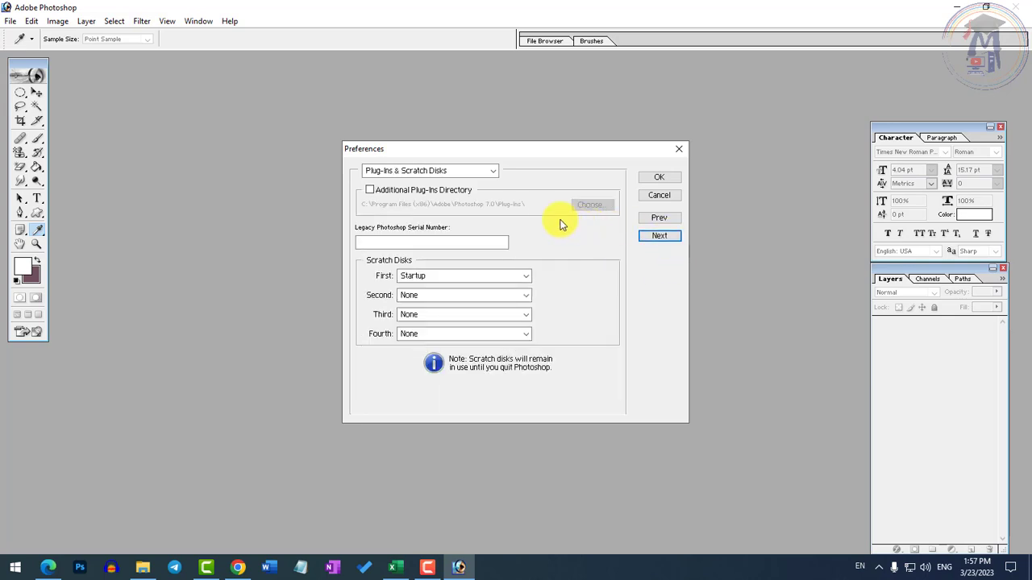
{"action": "left_click", "coordinate": [671, 235]}
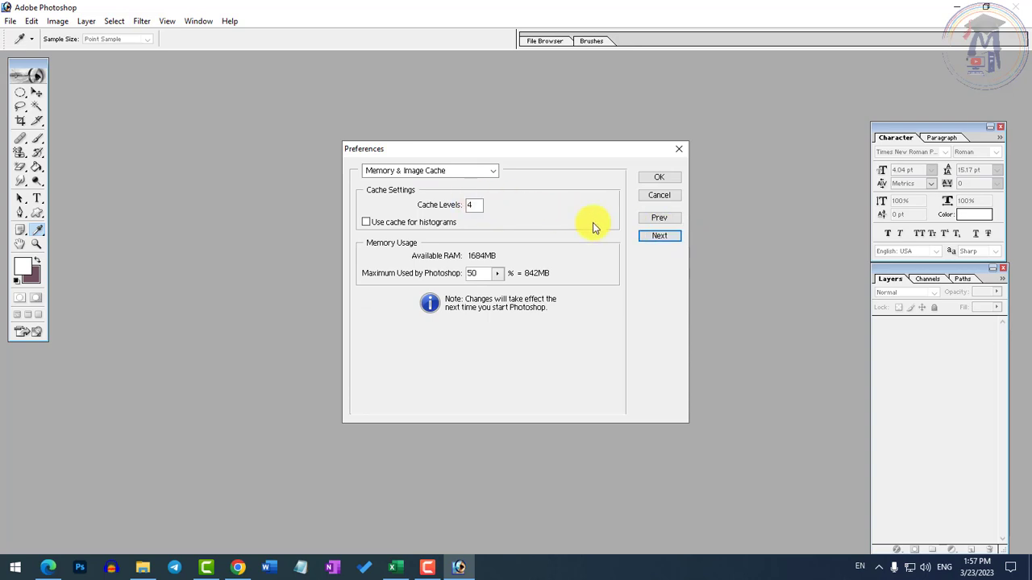
{"action": "left_click", "coordinate": [650, 238]}
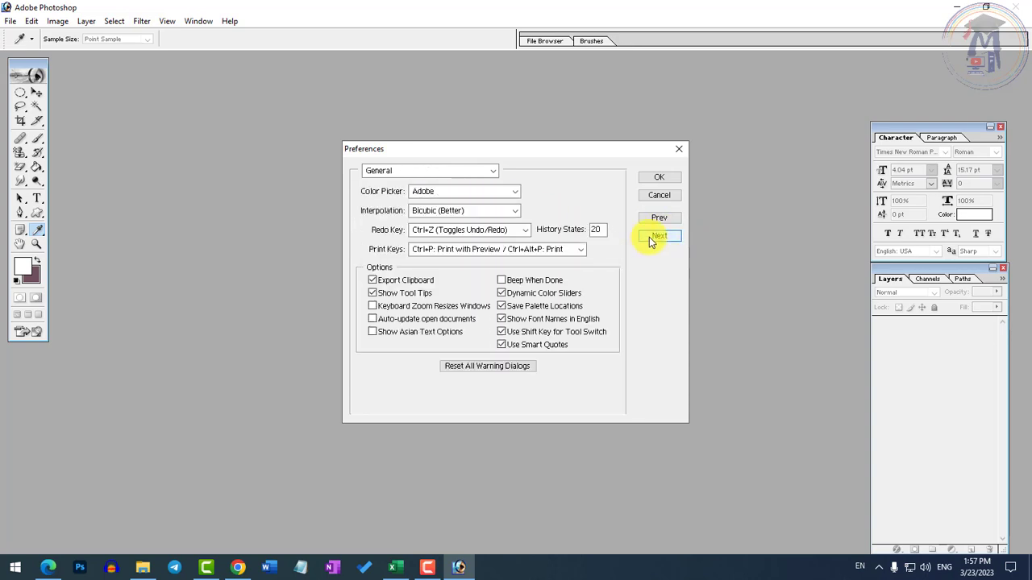
{"action": "left_click", "coordinate": [675, 195]}
{"action": "key", "text": "v"}
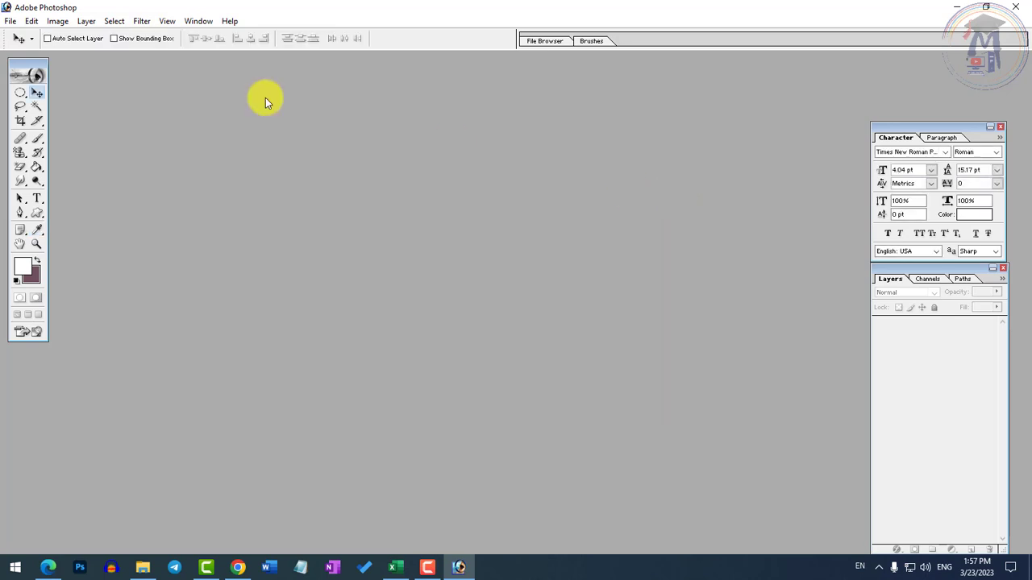
{"action": "left_click", "coordinate": [32, 21]}
{"action": "mouse_move", "coordinate": [119, 384]}
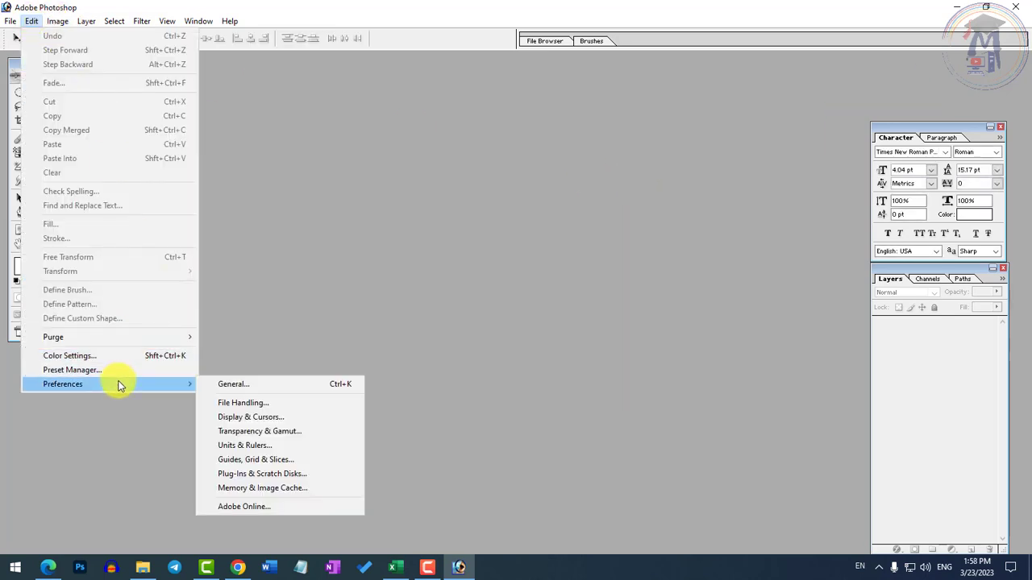
{"action": "mouse_move", "coordinate": [57, 21]}
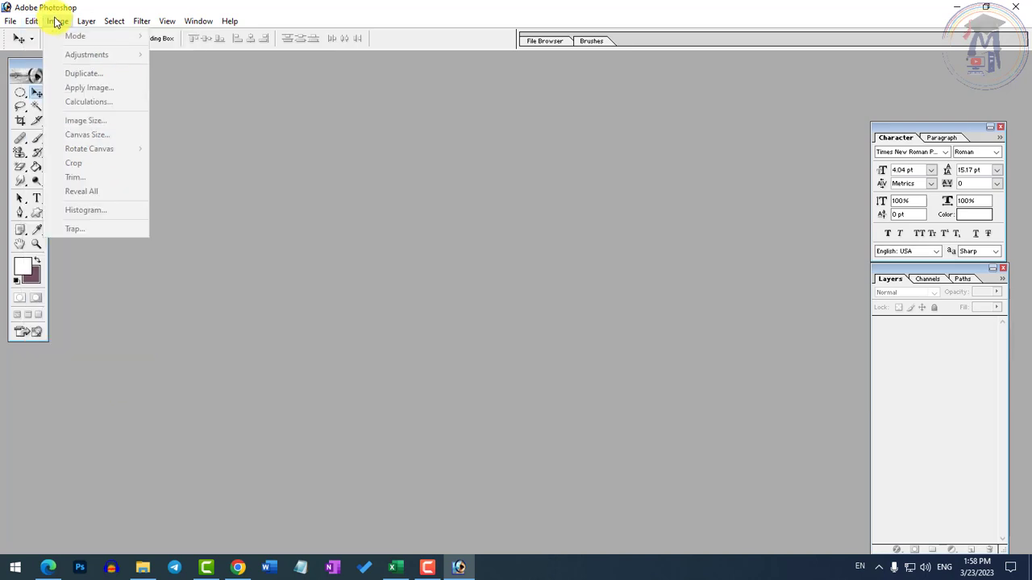
{"action": "left_click", "coordinate": [313, 261]}
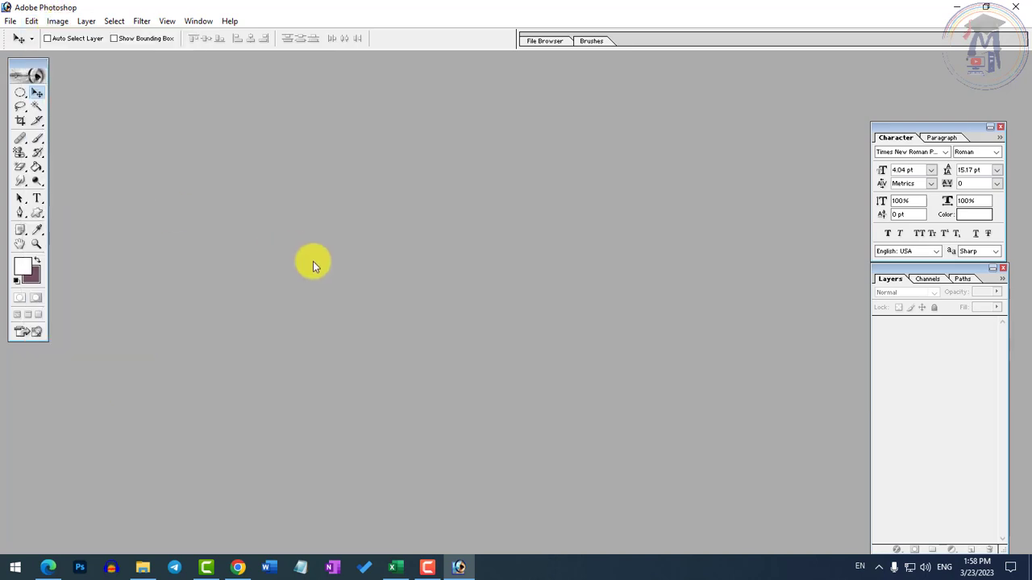
Step: Open the image ntr.jpg from the Photoshop folder and bring up its Image Size settings
{"action": "key", "text": "ctrl+o"}
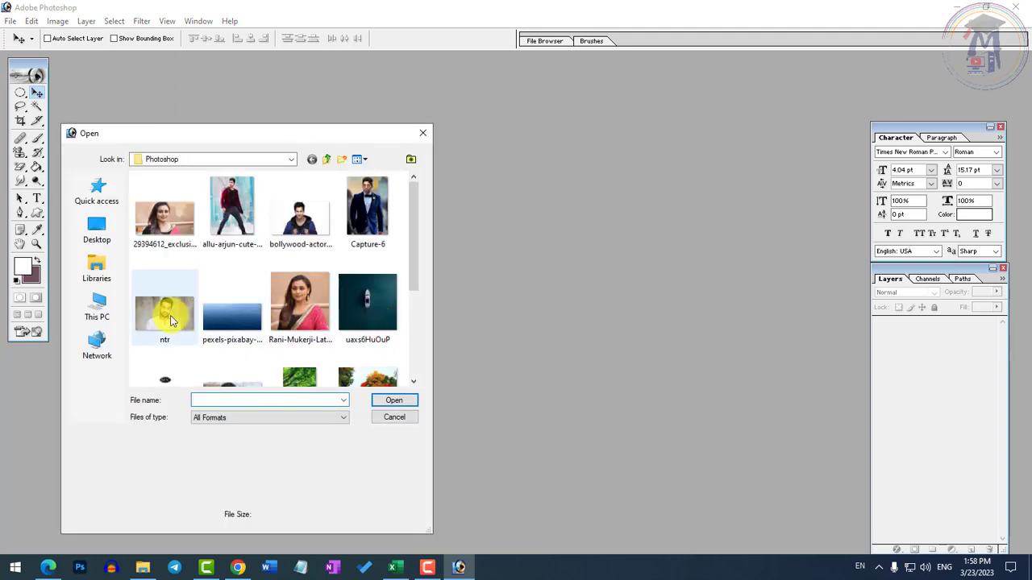
{"action": "double_click", "coordinate": [165, 310]}
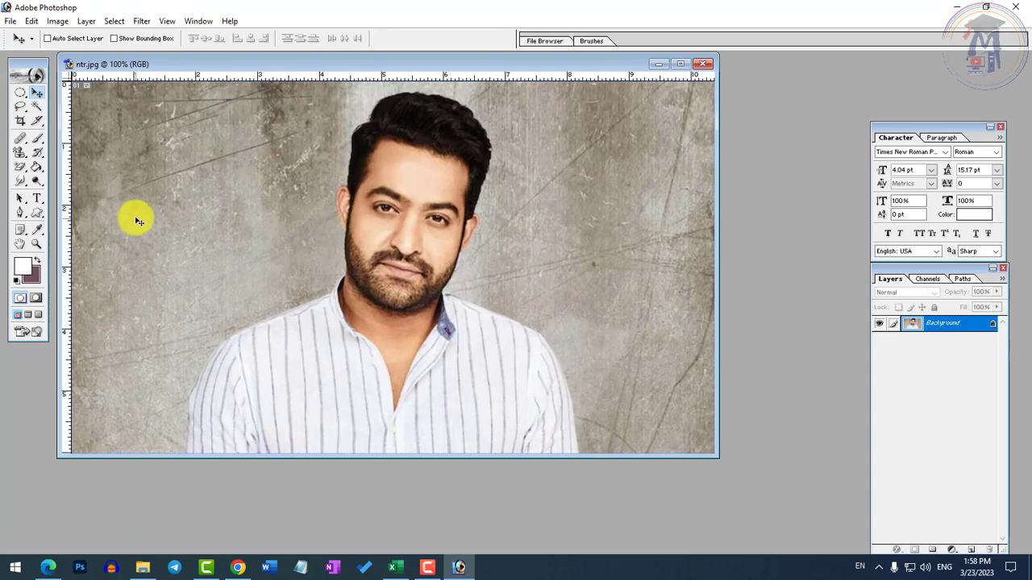
{"action": "left_click", "coordinate": [57, 21]}
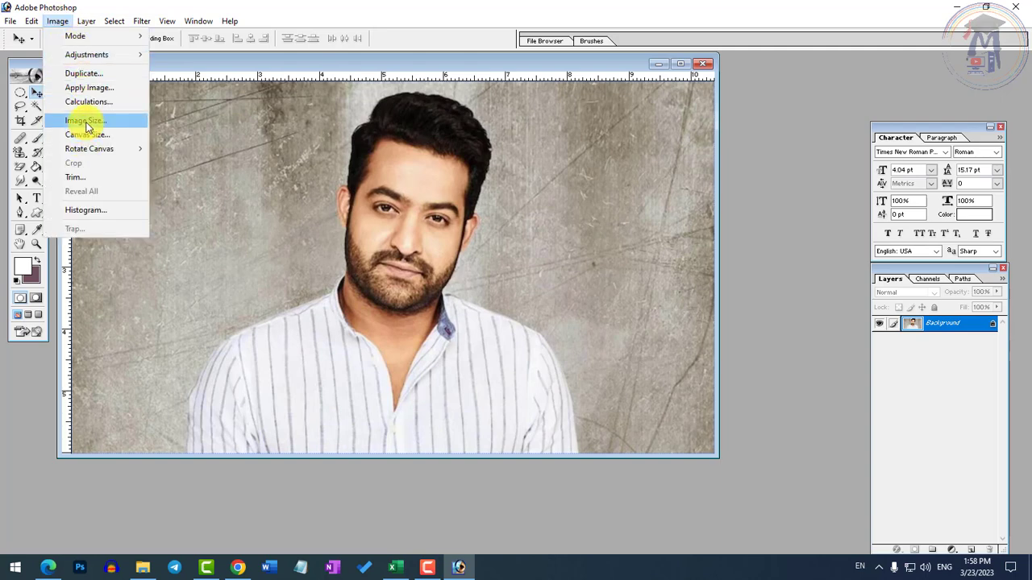
{"action": "right_click", "coordinate": [346, 65]}
{"action": "right_click", "coordinate": [344, 63]}
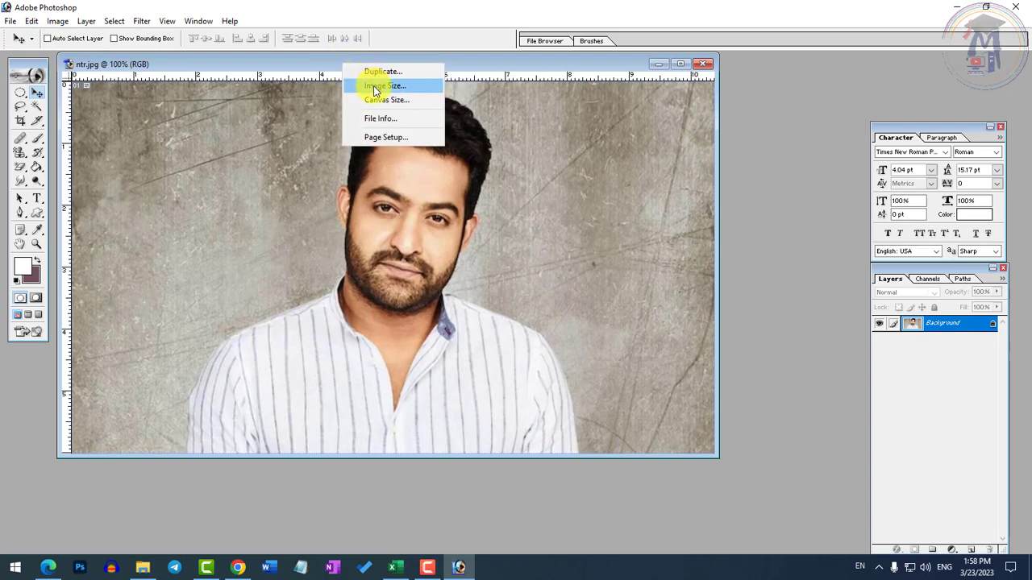
{"action": "right_click", "coordinate": [323, 58]}
{"action": "right_click", "coordinate": [257, 63]}
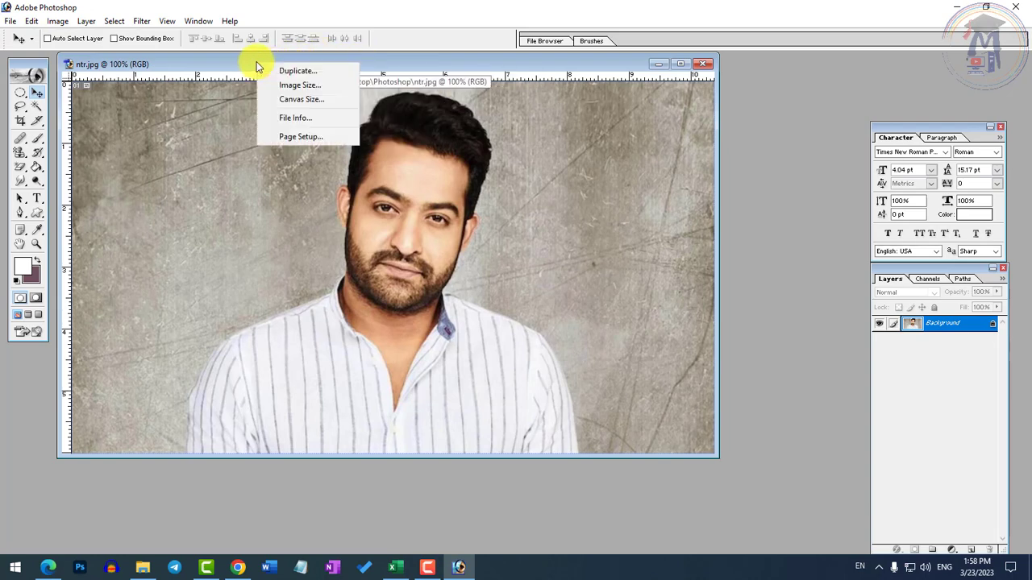
{"action": "left_click", "coordinate": [292, 94]}
{"action": "left_click_drag", "start_coordinate": [559, 188], "coordinate": [556, 155]}
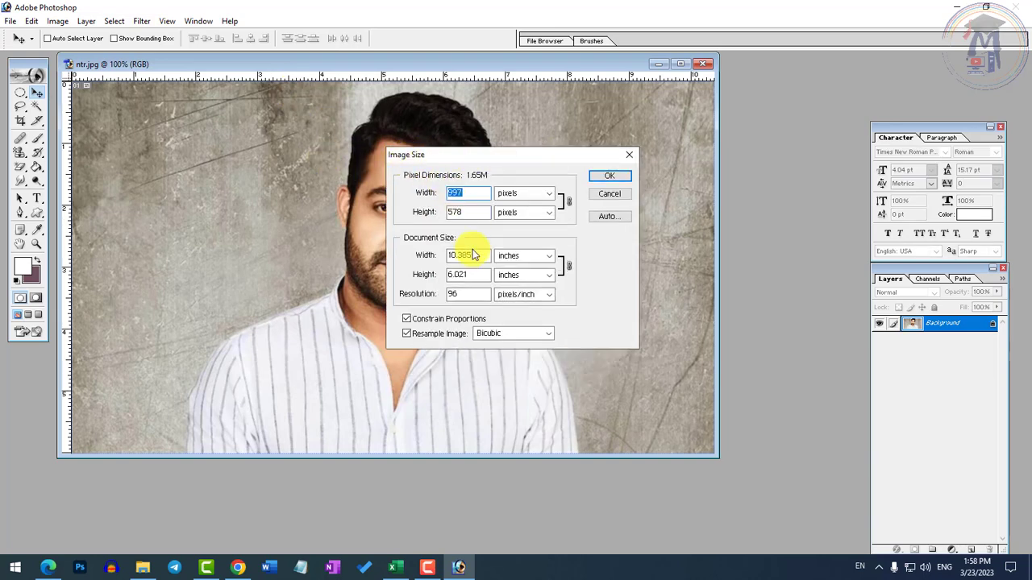
Step: Try document widths of 5 and 10 inches for the image, ending on 5 inches
{"action": "left_click_drag", "start_coordinate": [479, 254], "coordinate": [422, 260]}
{"action": "type", "text": "5"}
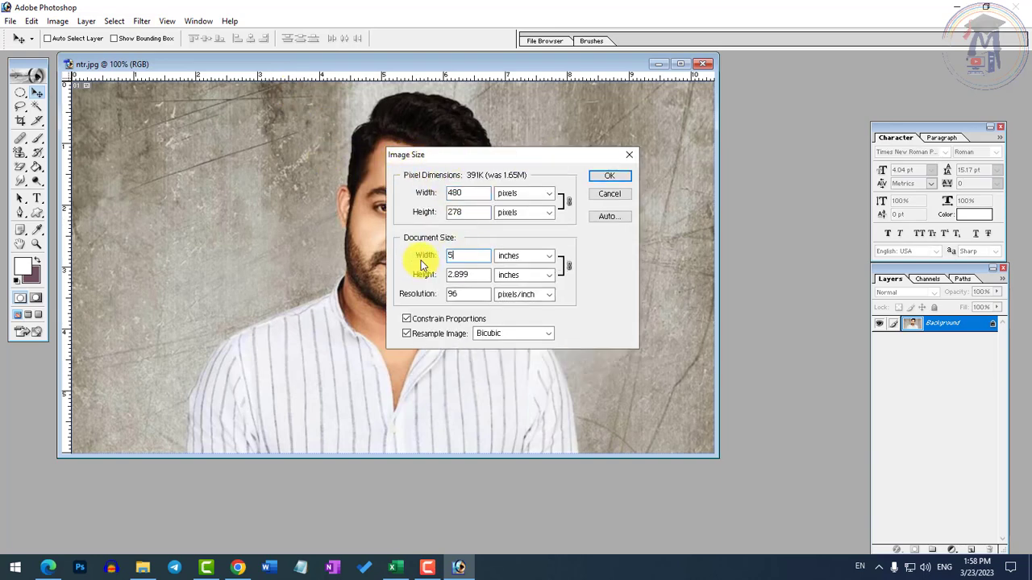
{"action": "key", "text": "BackSpace"}
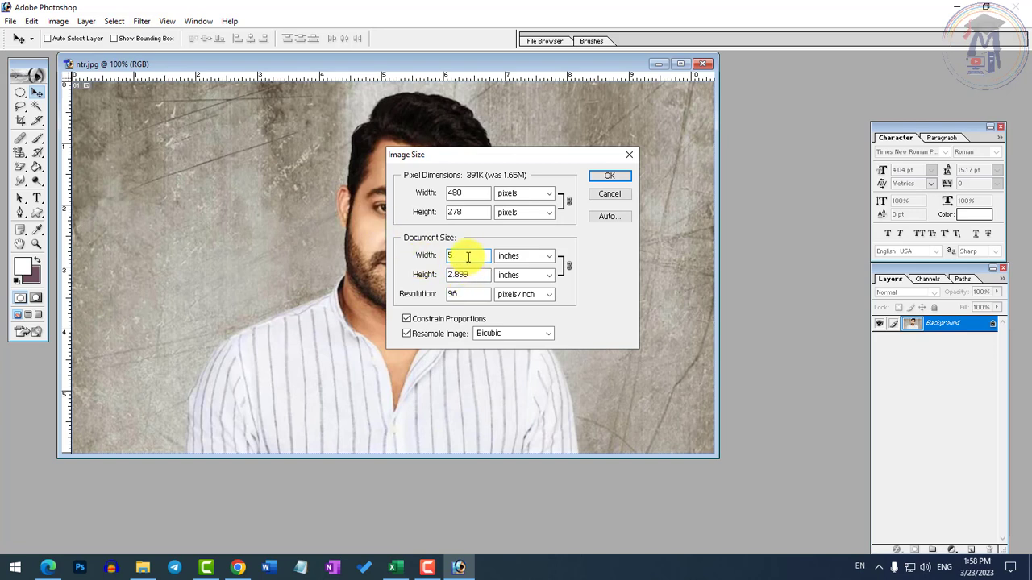
{"action": "type", "text": "10"}
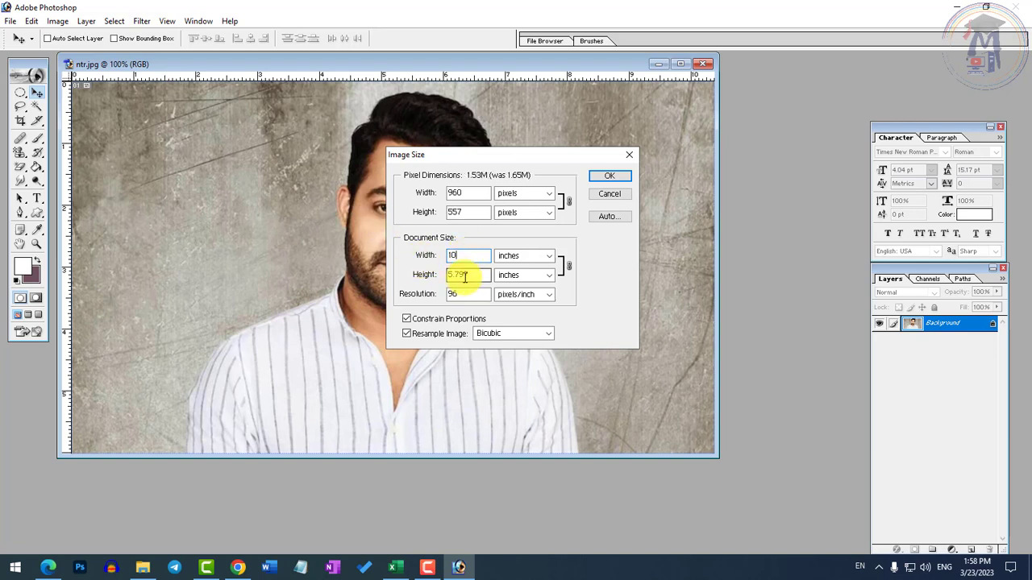
{"action": "left_click_drag", "start_coordinate": [456, 257], "coordinate": [426, 255]}
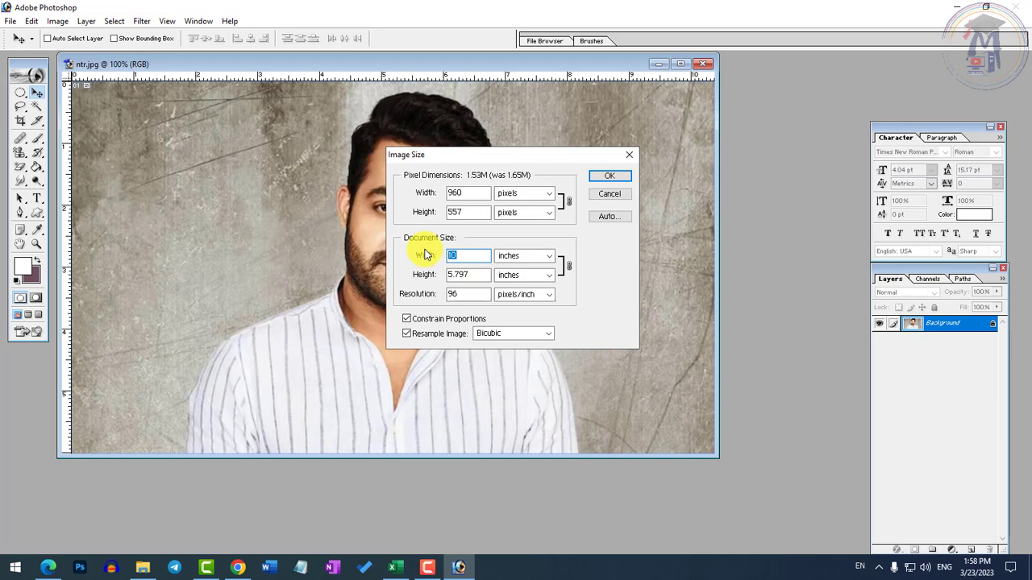
{"action": "type", "text": "50"}
{"action": "key", "text": "BackSpace"}
{"action": "key", "text": "BackSpace"}
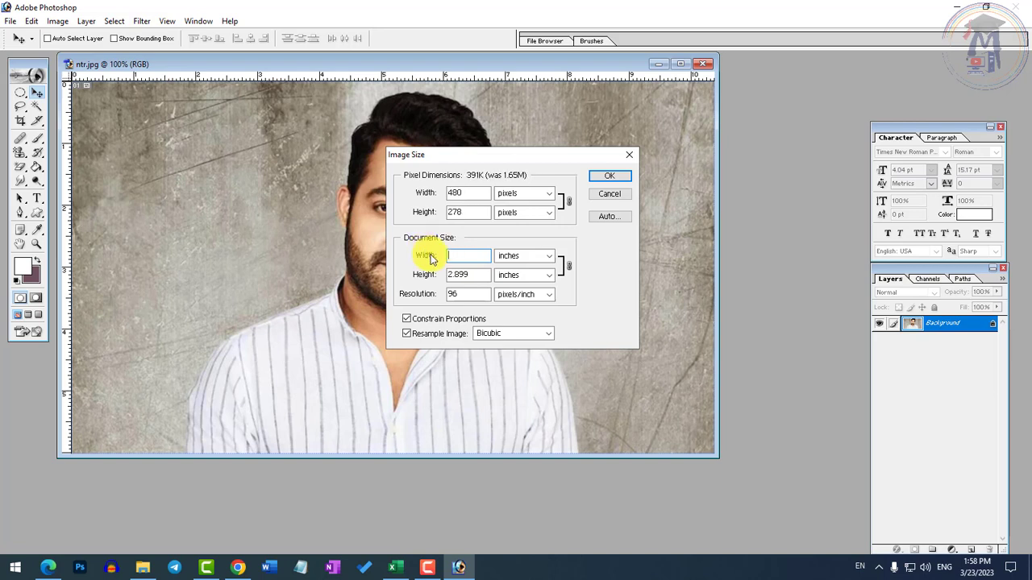
{"action": "type", "text": "5"}
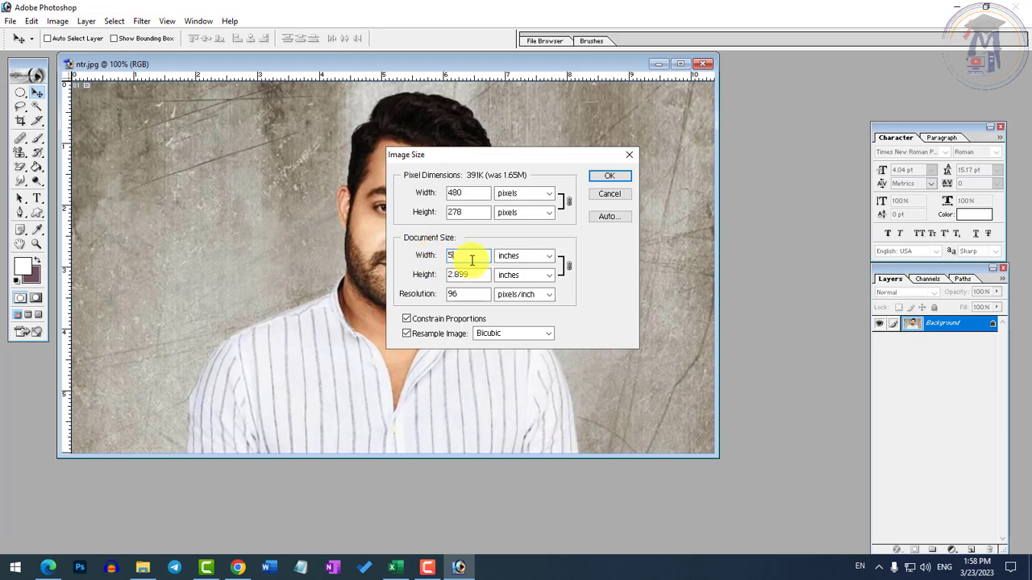
Step: Set the document width to 10 inches and the resolution to 300 pixels/inch, keeping the image visible beside the dialog
{"action": "left_click_drag", "start_coordinate": [491, 151], "coordinate": [800, 176]}
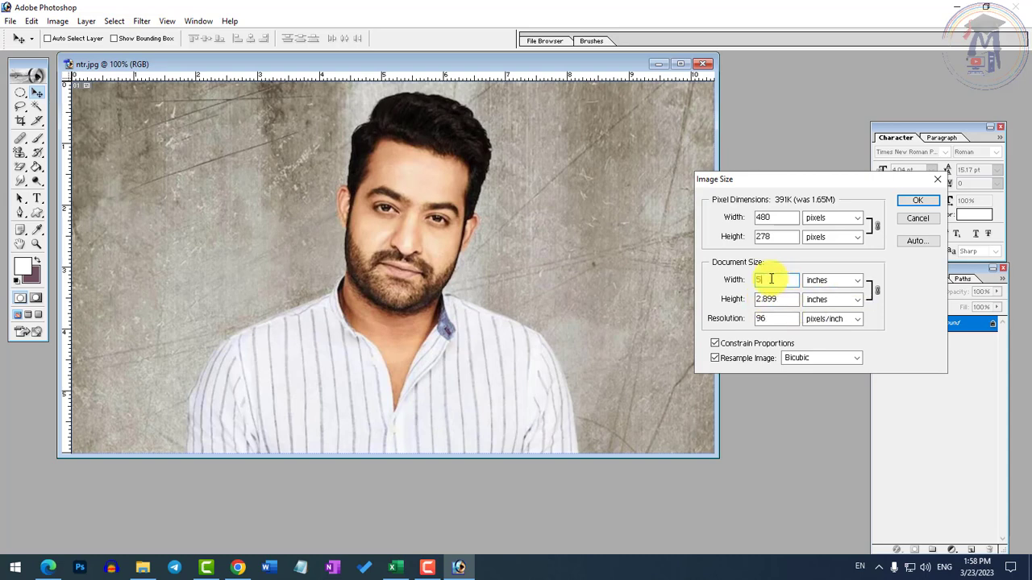
{"action": "key", "text": "BackSpace"}
{"action": "type", "text": "10"}
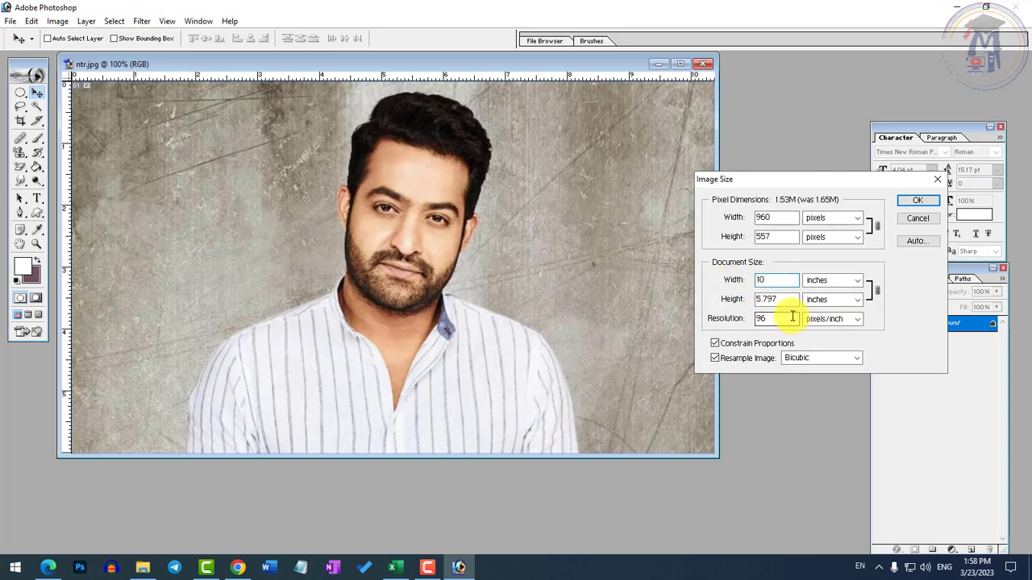
{"action": "left_click_drag", "start_coordinate": [778, 318], "coordinate": [714, 319]}
{"action": "type", "text": "300"}
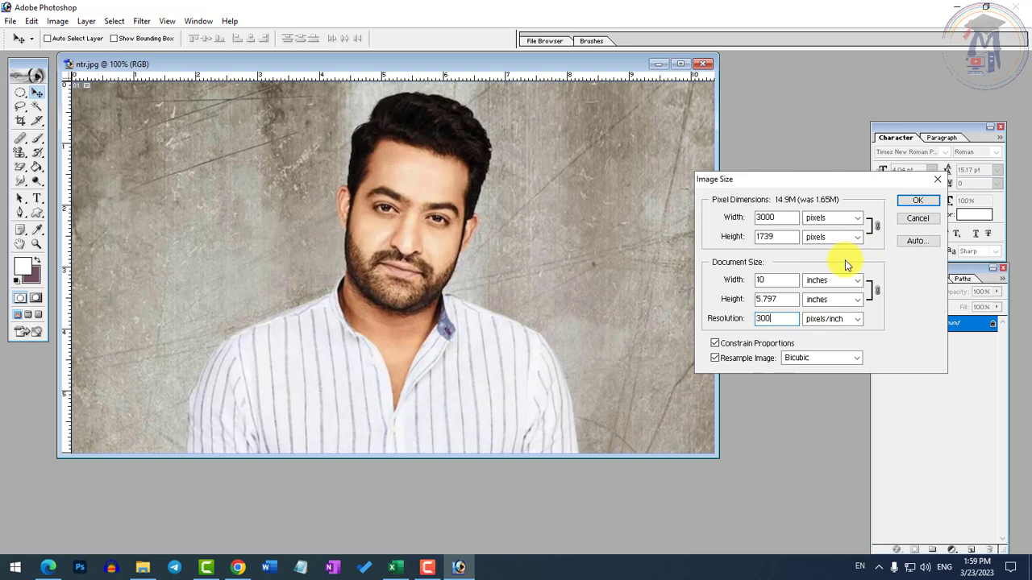
Step: Apply the new image size and fit the enlarged ntr.jpg on screen
{"action": "left_click", "coordinate": [917, 201]}
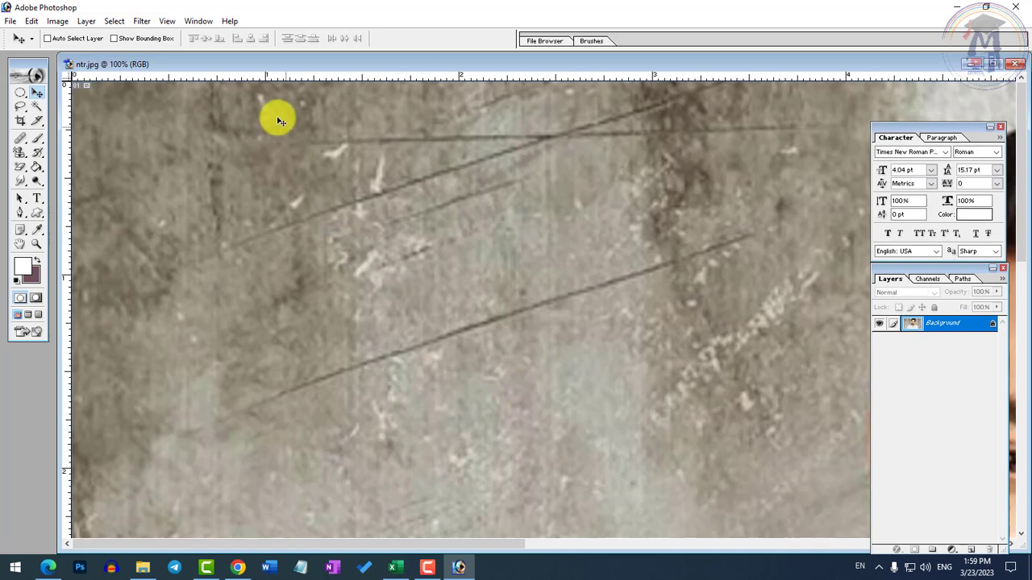
{"action": "left_click", "coordinate": [168, 21]}
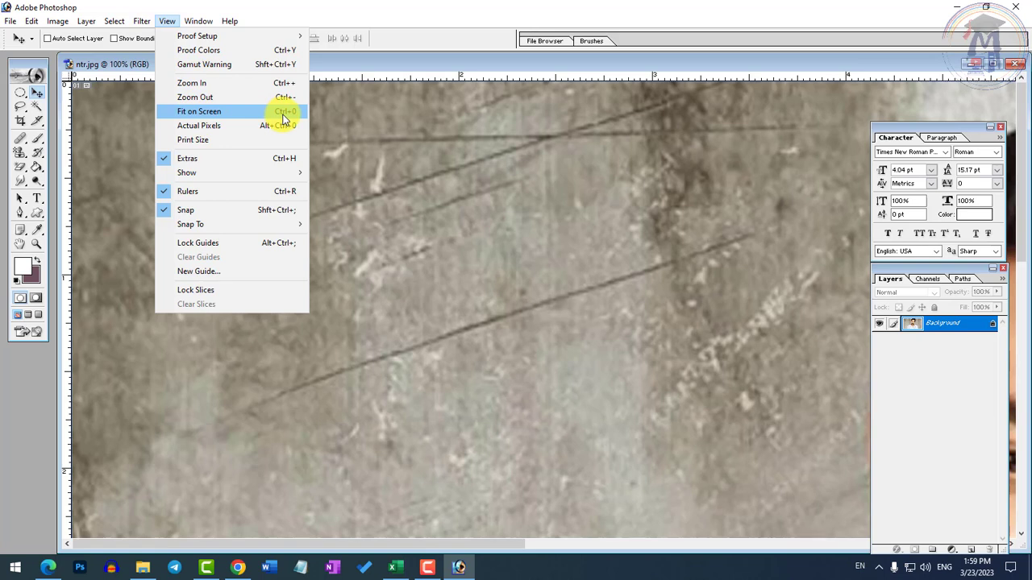
{"action": "left_click", "coordinate": [514, 73]}
{"action": "key", "text": "ctrl+0"}
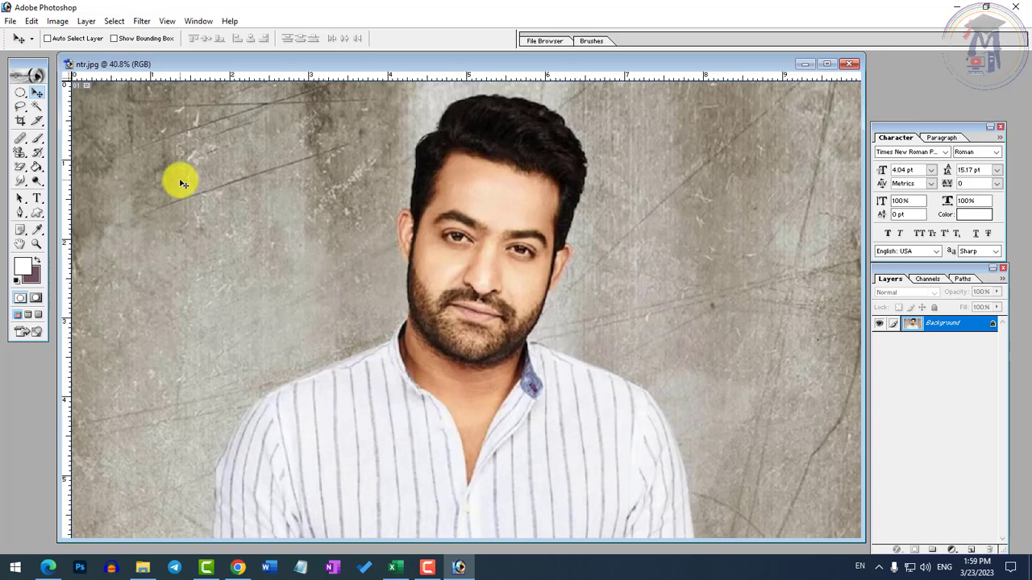
Step: Try resizing ntr.jpg to a pixel width of 1024, and undo the resize
{"action": "left_click", "coordinate": [57, 21]}
{"action": "left_click", "coordinate": [96, 121]}
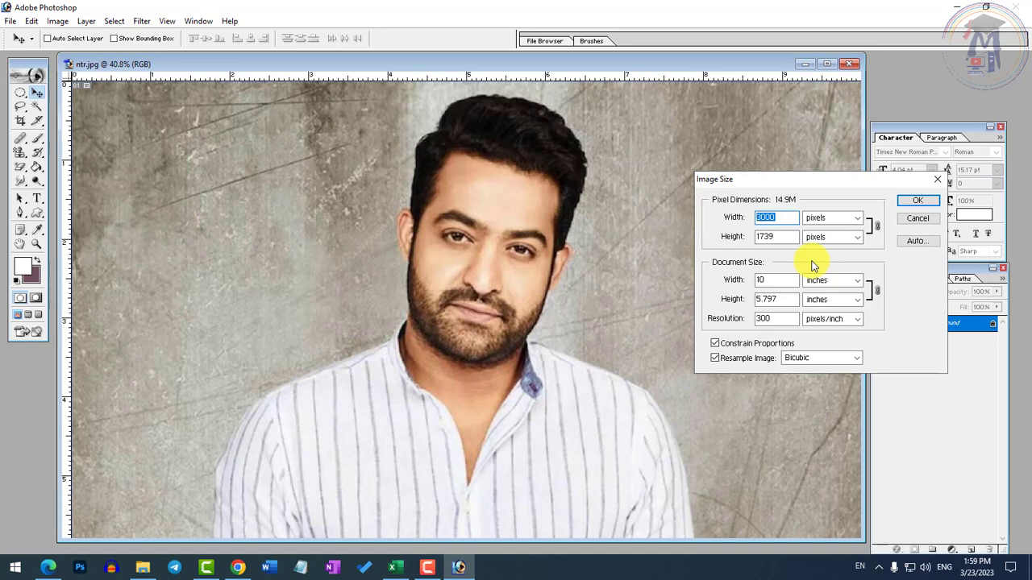
{"action": "type", "text": "1024"}
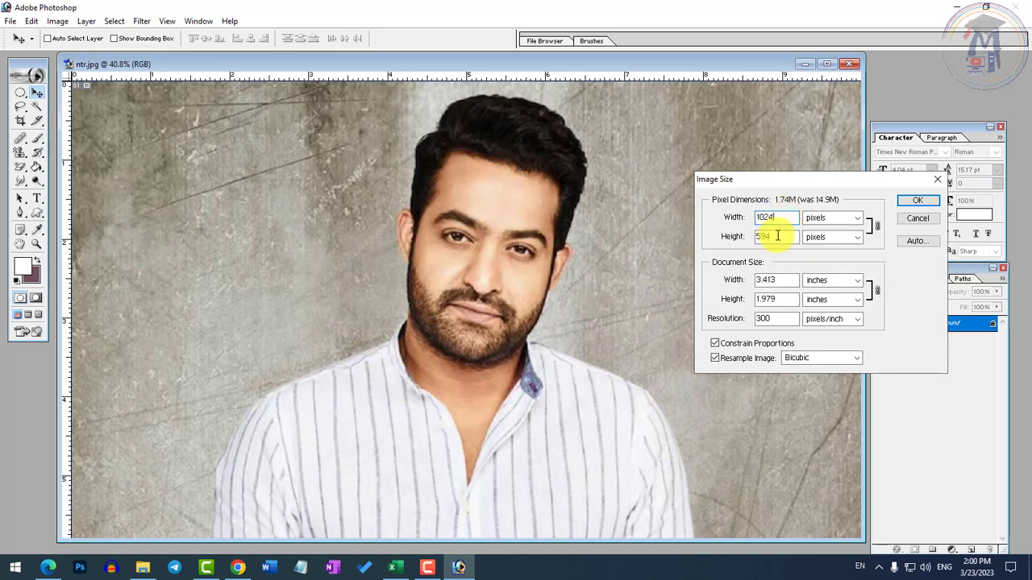
{"action": "left_click_drag", "start_coordinate": [781, 236], "coordinate": [733, 236]}
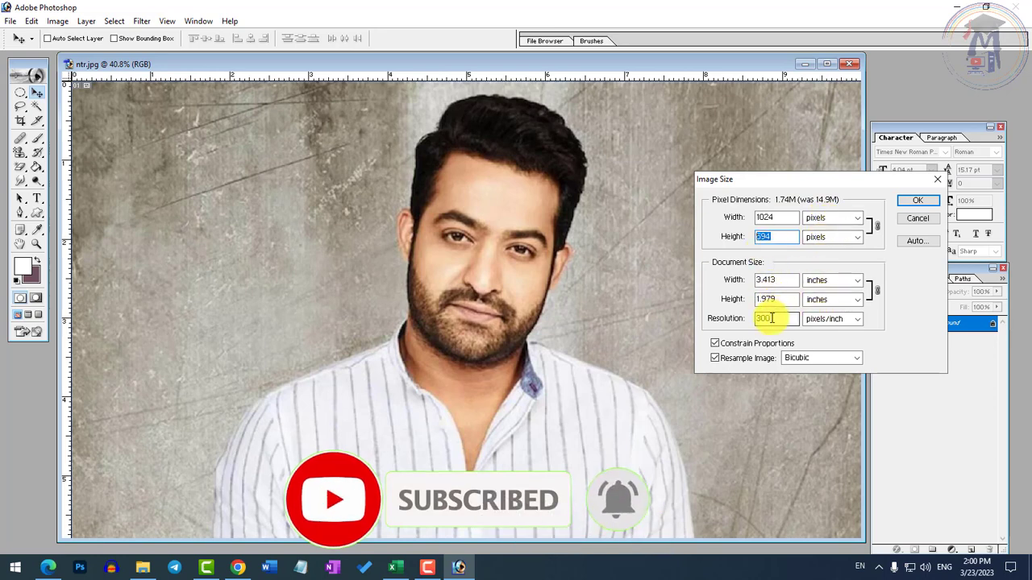
{"action": "left_click", "coordinate": [917, 203]}
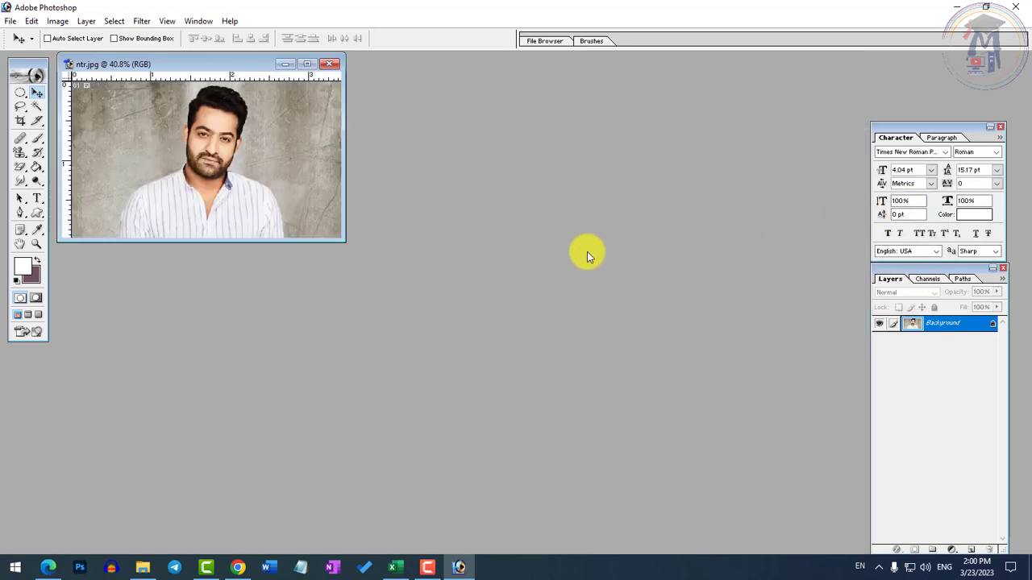
{"action": "key", "text": "ctrl+z"}
{"action": "left_click", "coordinate": [57, 21]}
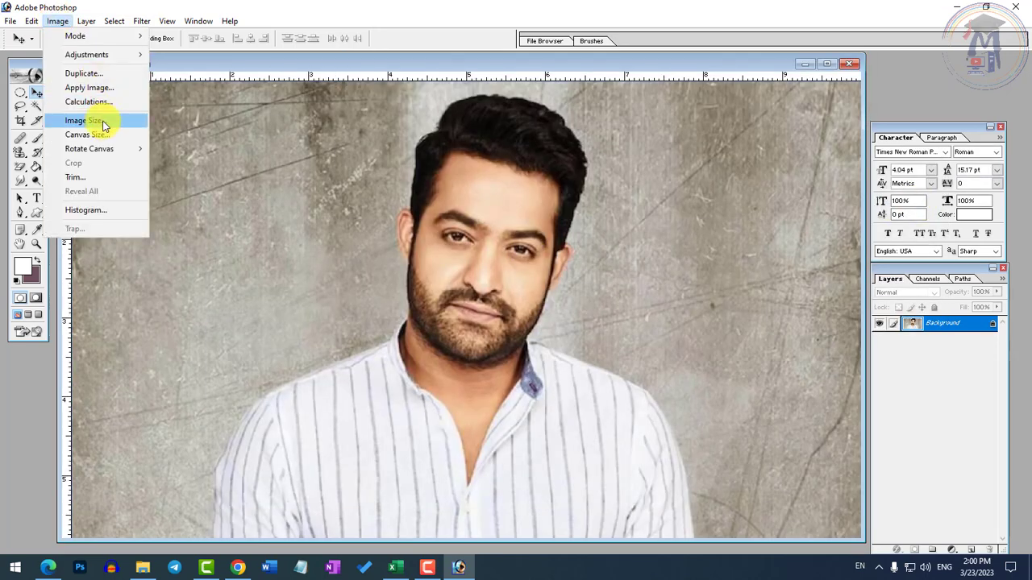
{"action": "left_click", "coordinate": [495, 73]}
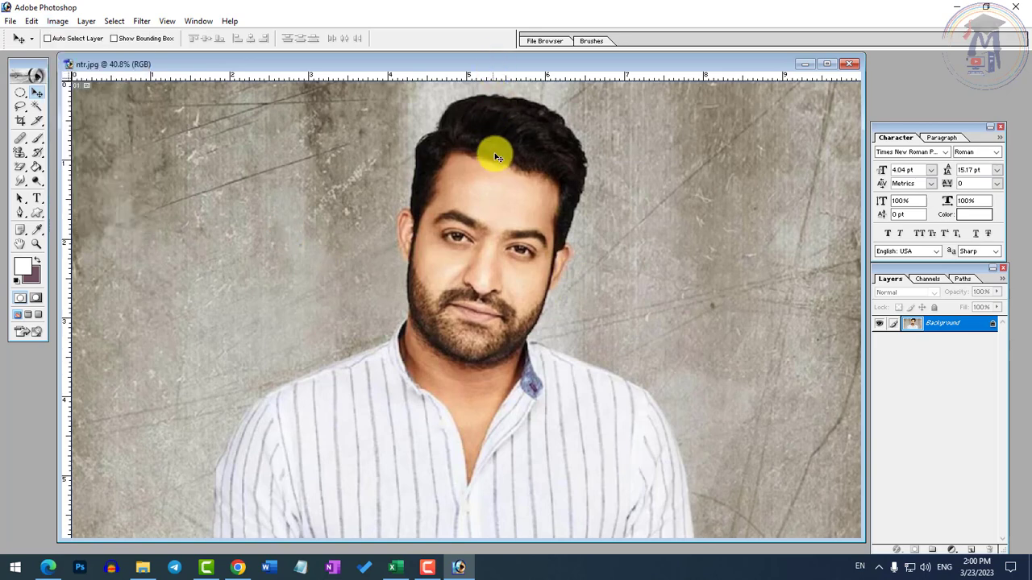
Step: Draw a white rounded rectangle about 1.8 inches wide on the backdrop in the image's upper-left area
{"action": "left_click", "coordinate": [34, 216]}
{"action": "left_click", "coordinate": [89, 225]}
{"action": "left_click_drag", "start_coordinate": [147, 175], "coordinate": [289, 282]}
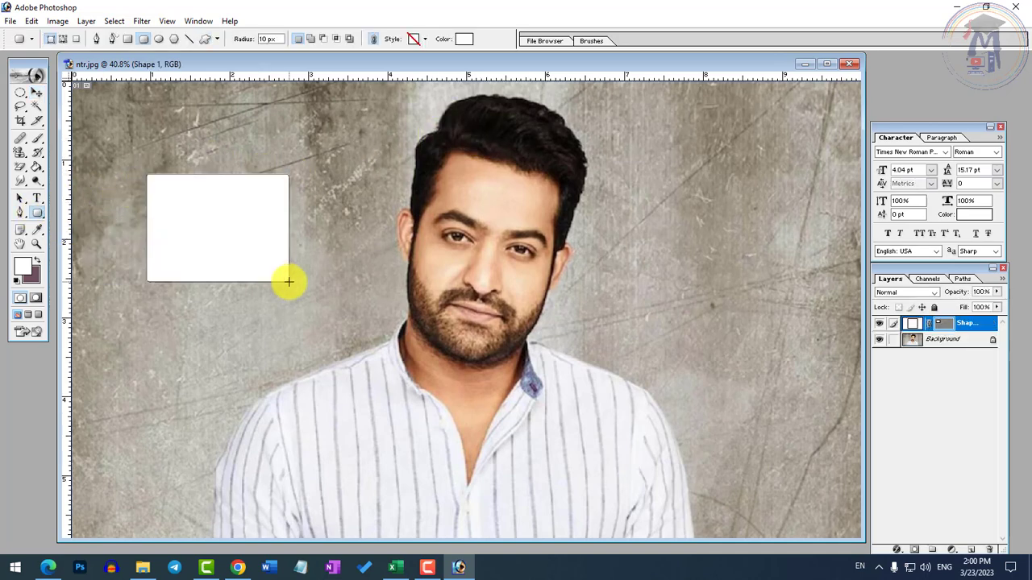
Step: Try rotating the rounded rectangle with Free Transform, cancel the transform, and undo the drawn shape
{"action": "left_click", "coordinate": [38, 95]}
{"action": "key", "text": "ctrl+t"}
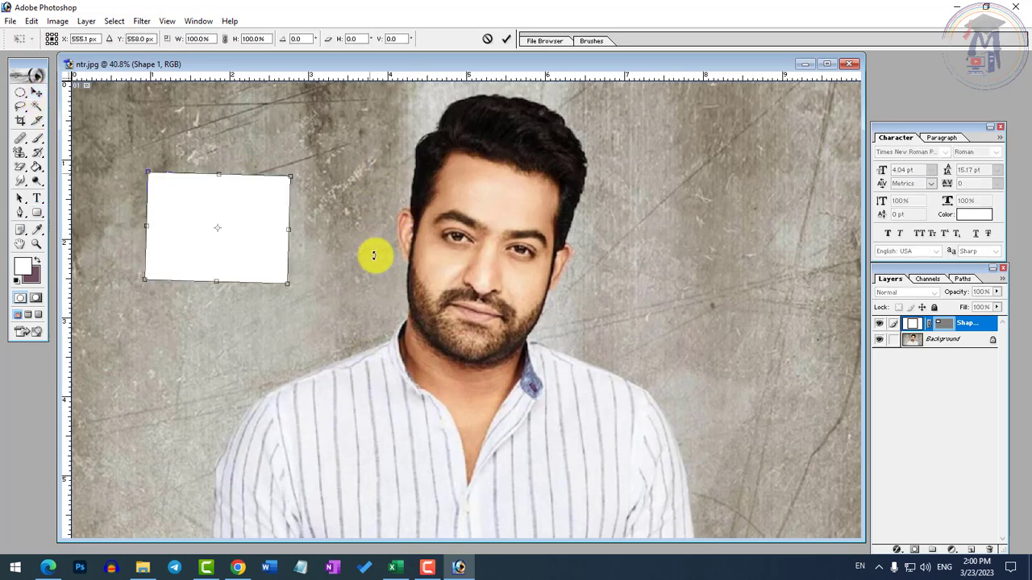
{"action": "left_click_drag", "start_coordinate": [371, 253], "coordinate": [322, 316]}
{"action": "key", "text": "Escape"}
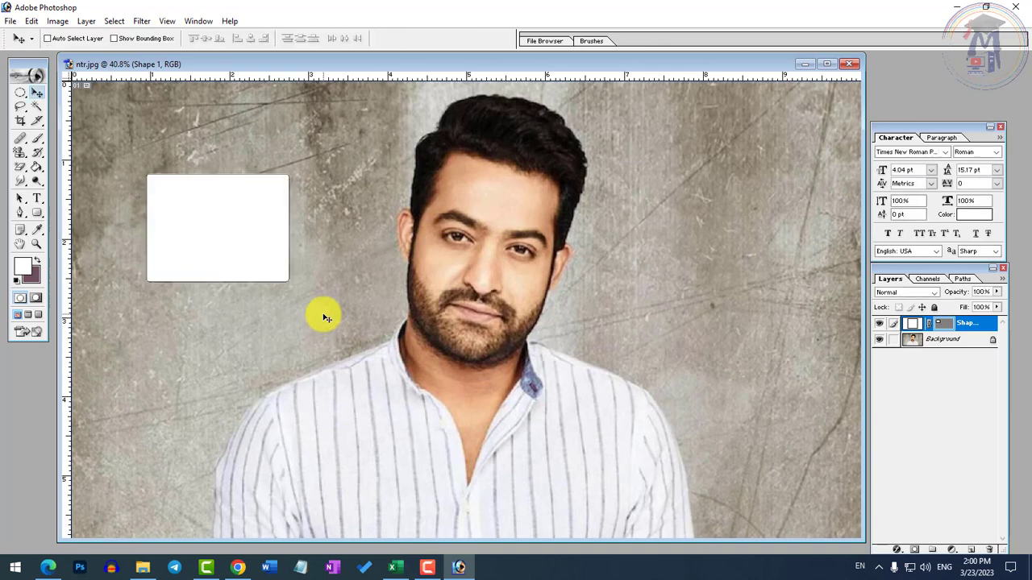
{"action": "key", "text": "ctrl+z"}
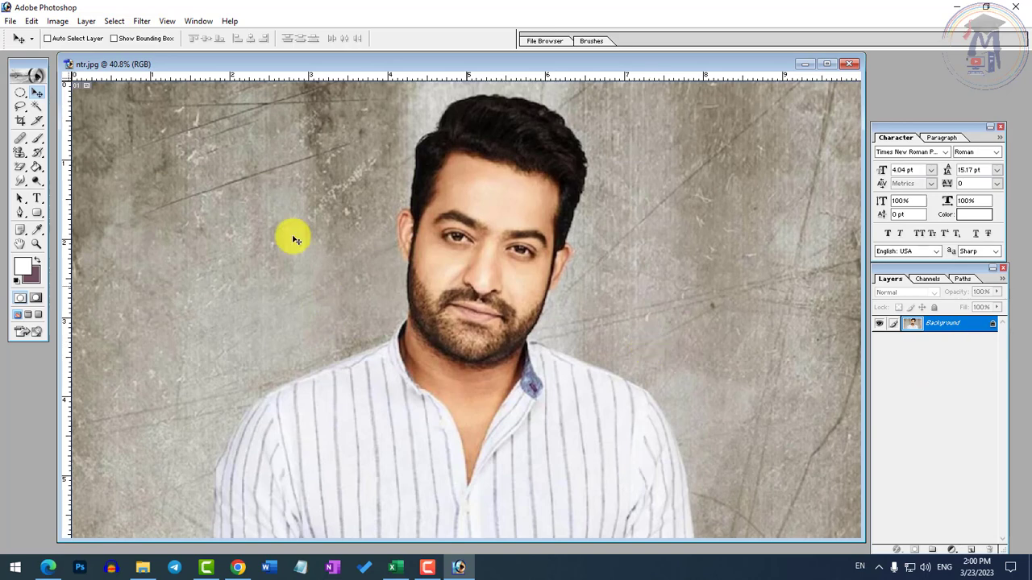
Step: Rotate the canvas of ntr.jpg 90° clockwise twice
{"action": "left_click", "coordinate": [57, 21]}
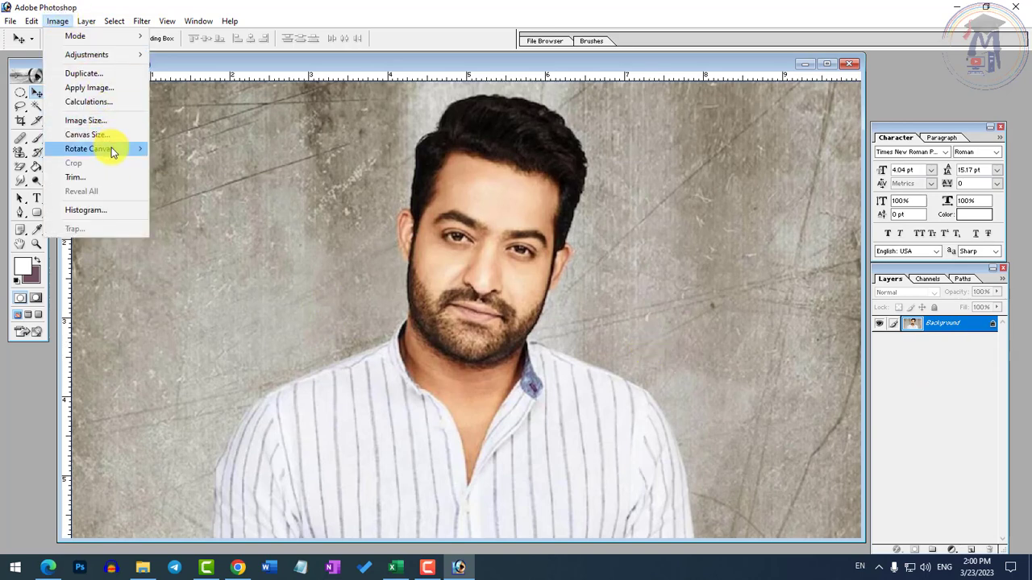
{"action": "mouse_move", "coordinate": [108, 149]}
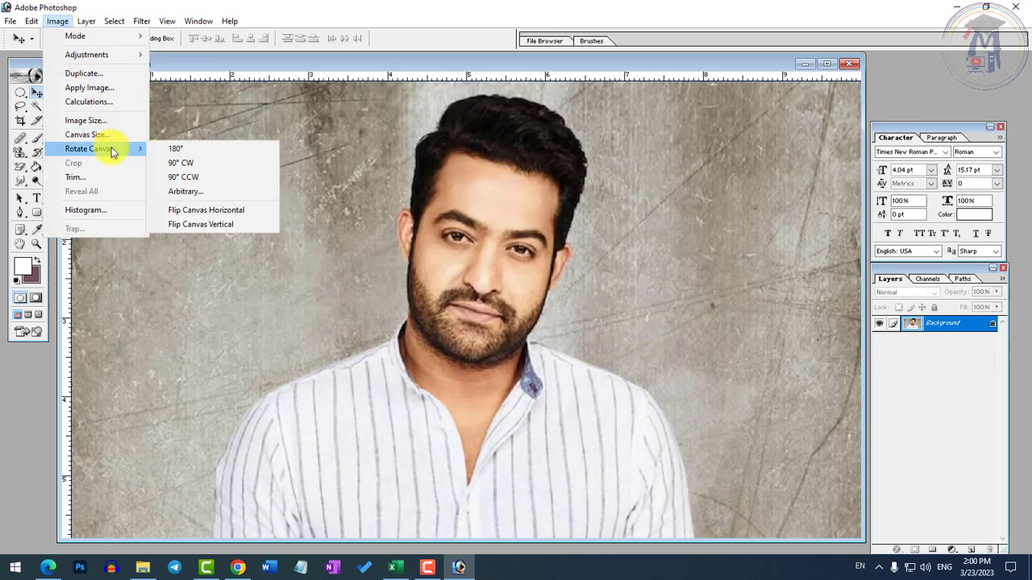
{"action": "left_click", "coordinate": [186, 167]}
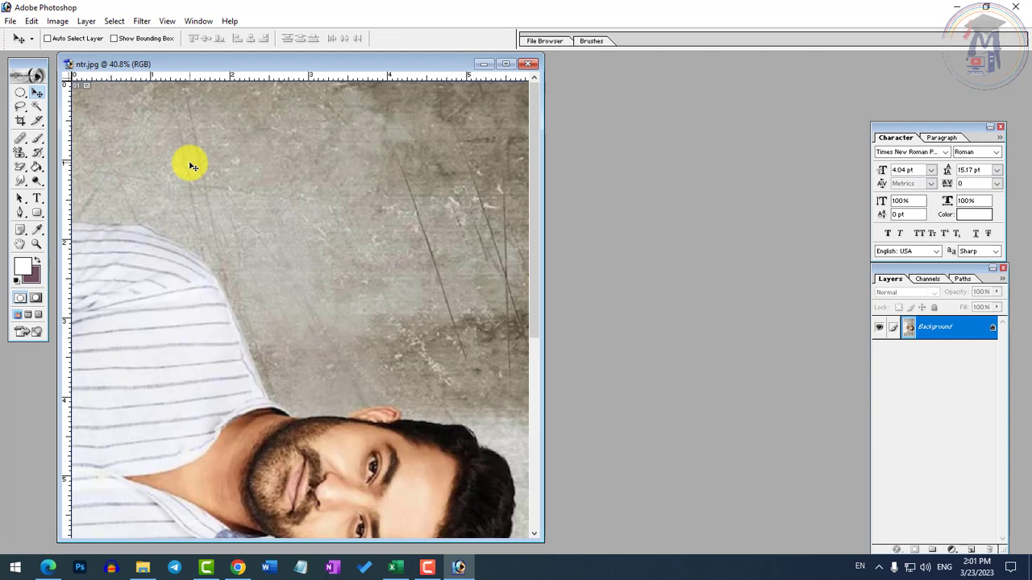
{"action": "left_click", "coordinate": [57, 21]}
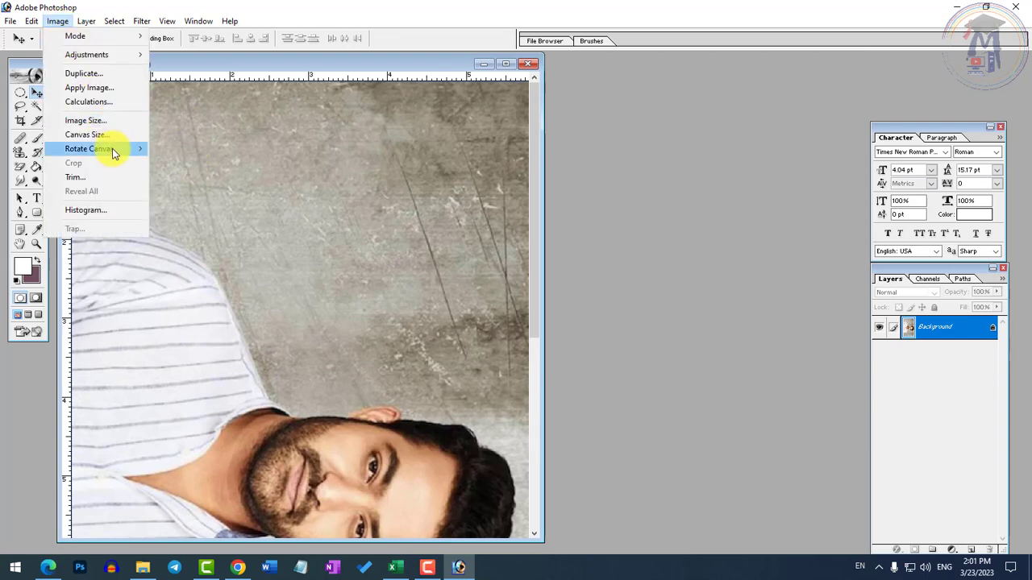
{"action": "left_click", "coordinate": [205, 162]}
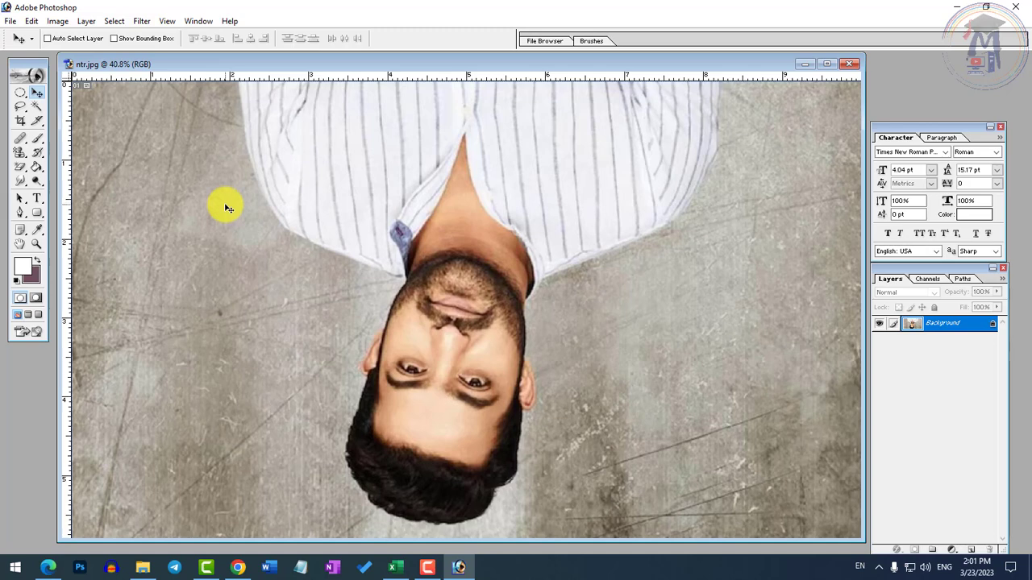
Step: Rotate the canvas of ntr.jpg 90° counterclockwise twice to bring the portrait upright
{"action": "left_click", "coordinate": [57, 21]}
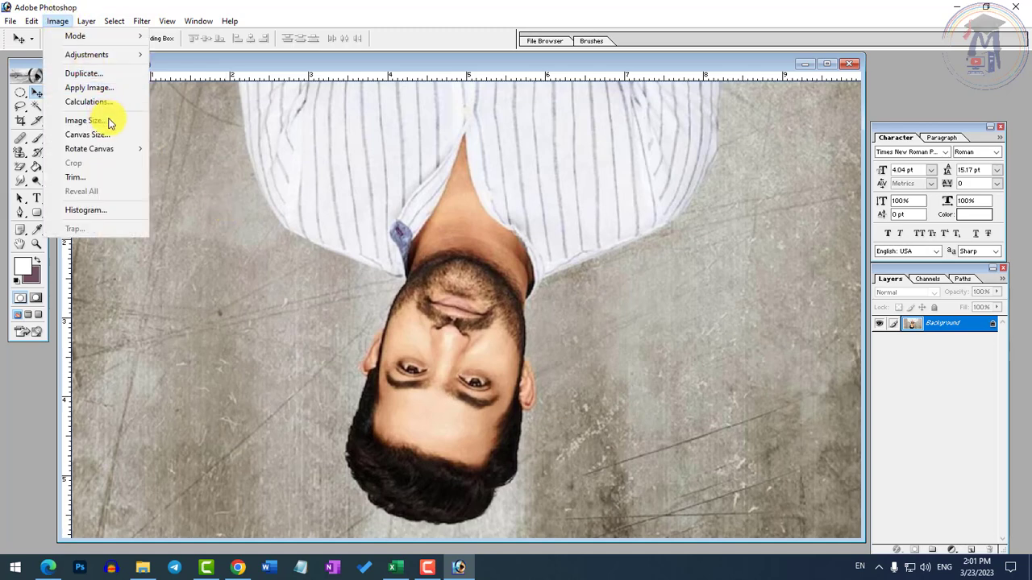
{"action": "mouse_move", "coordinate": [115, 149]}
{"action": "left_click", "coordinate": [189, 177]}
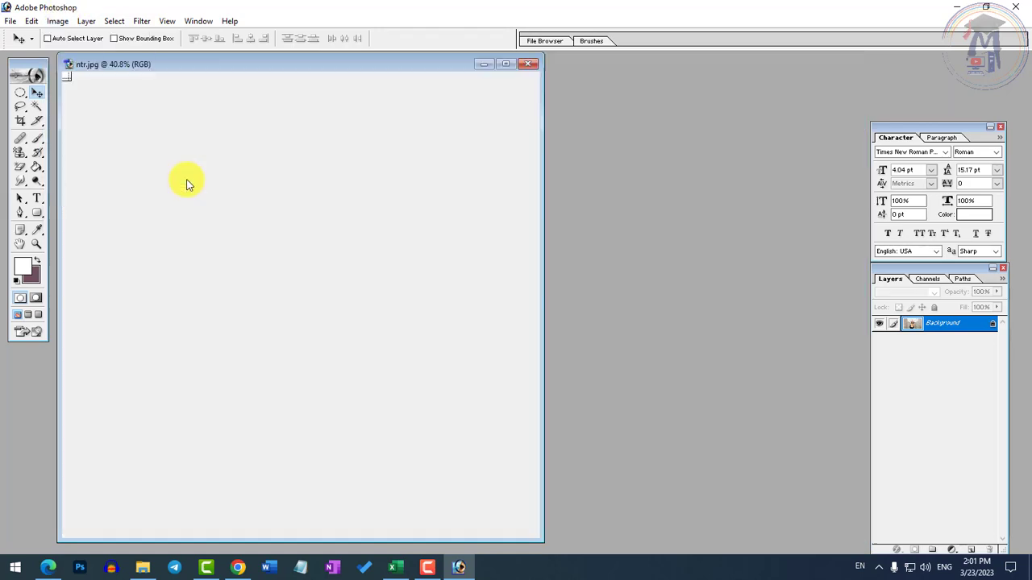
{"action": "left_click", "coordinate": [57, 21]}
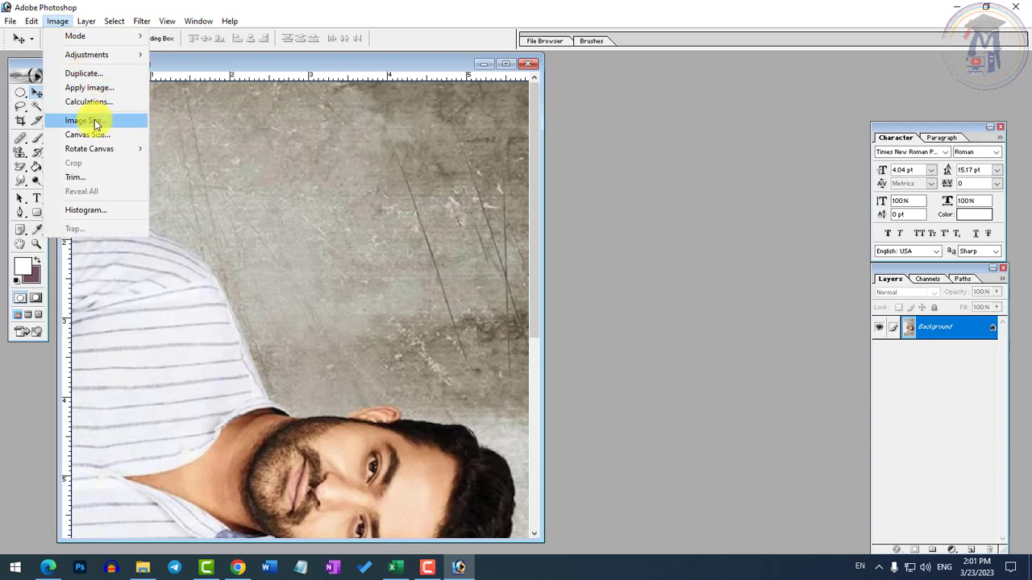
{"action": "mouse_move", "coordinate": [104, 150]}
{"action": "left_click", "coordinate": [189, 177]}
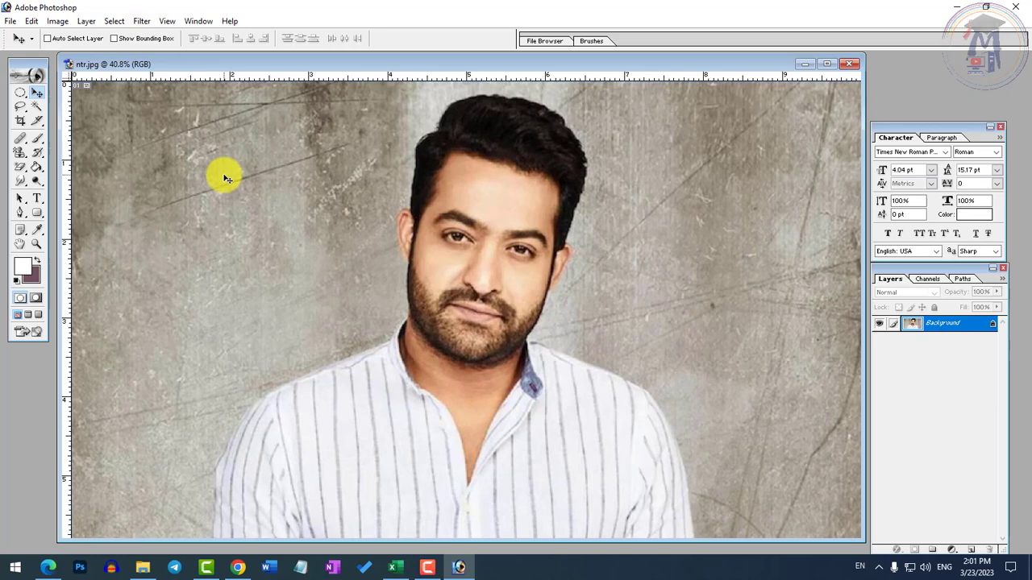
Step: Try rotating the canvas of ntr.jpg by 180°, and undo the rotation
{"action": "left_click", "coordinate": [57, 21]}
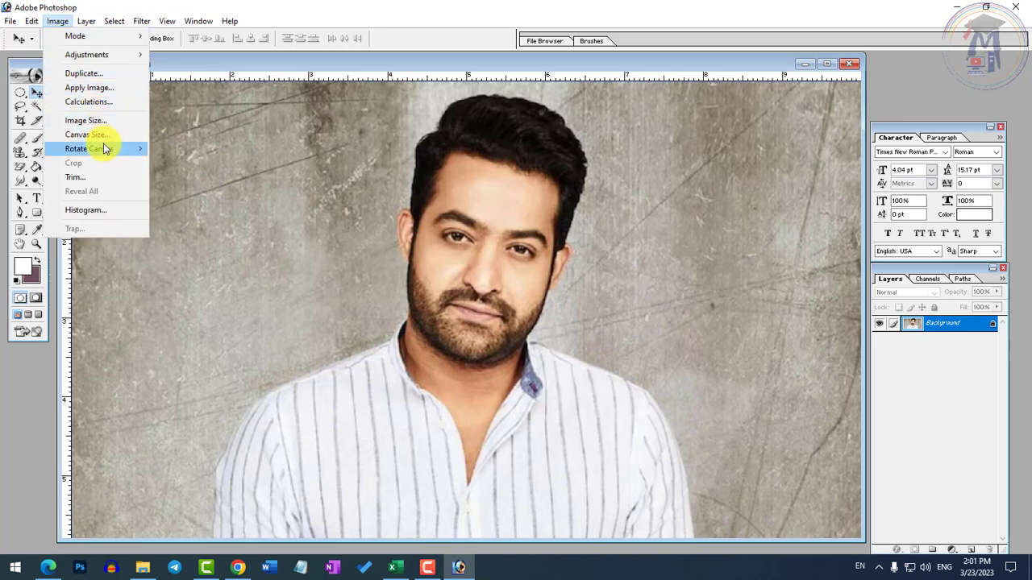
{"action": "mouse_move", "coordinate": [103, 149]}
{"action": "left_click", "coordinate": [179, 150]}
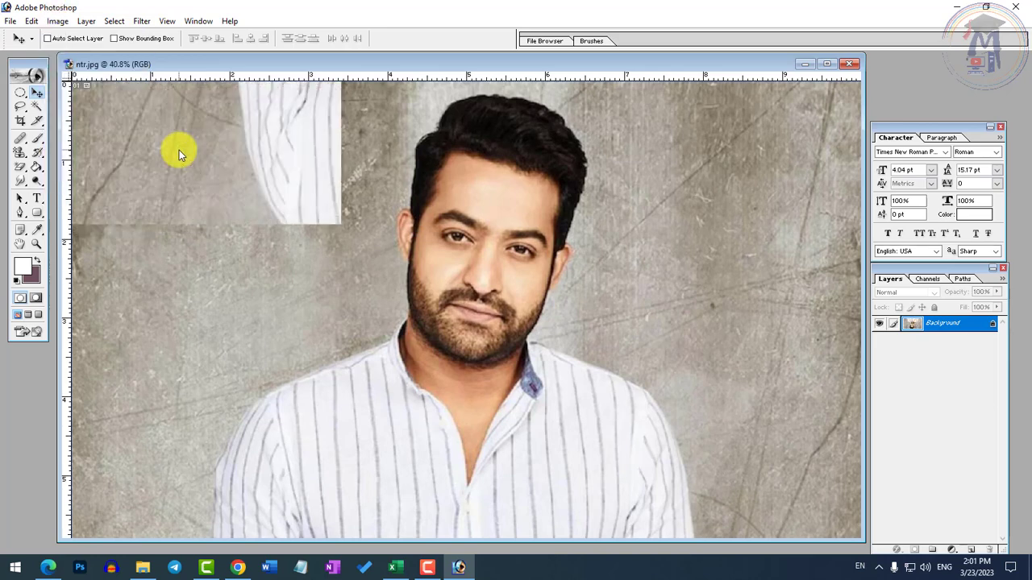
{"action": "key", "text": "ctrl+z"}
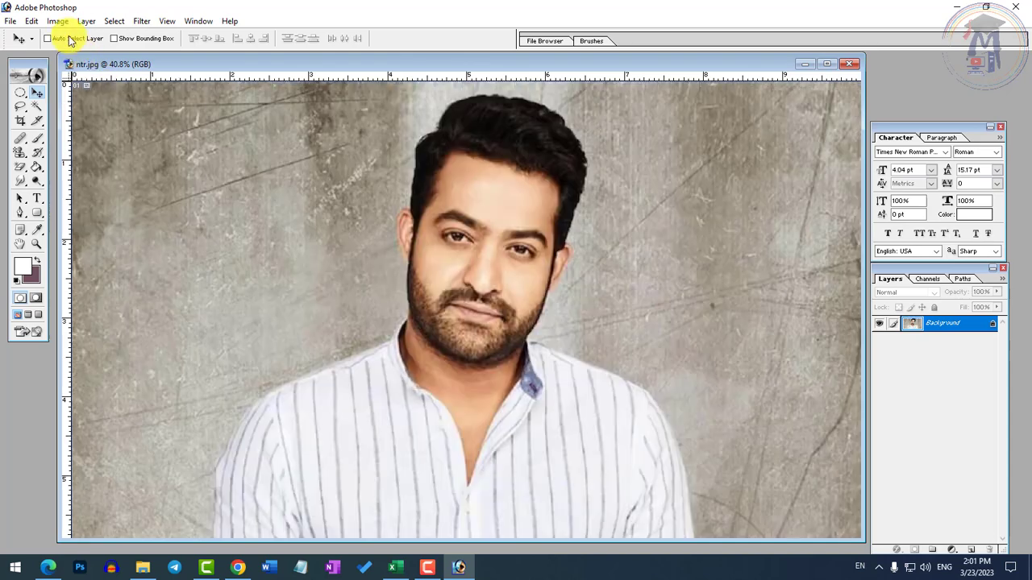
Step: Open the image allu-arjun-cute-hd-photos-1080p-wir7h7.jpg alongside ntr.jpg
{"action": "left_click", "coordinate": [57, 21]}
{"action": "mouse_move", "coordinate": [119, 155]}
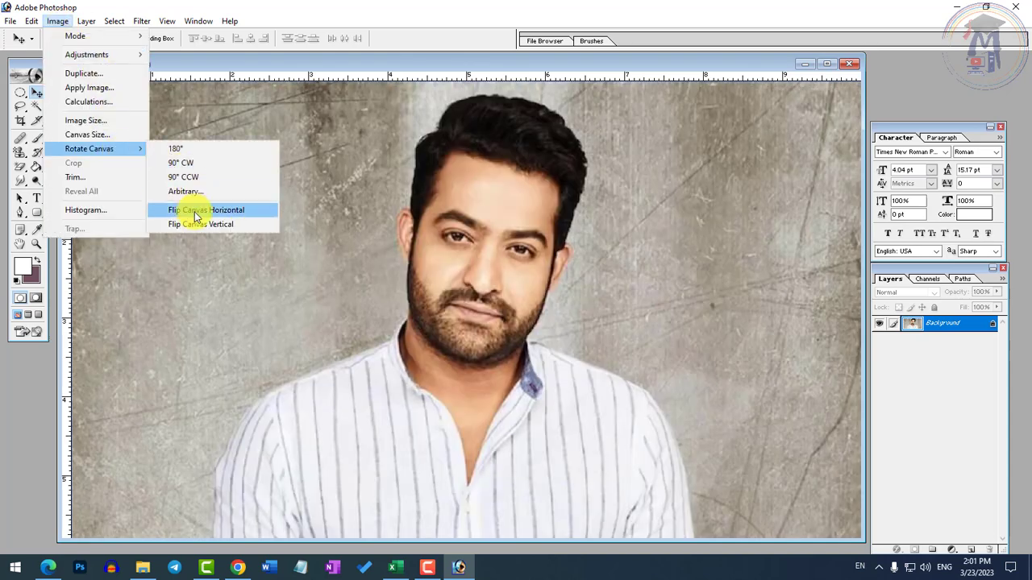
{"action": "left_click", "coordinate": [761, 213]}
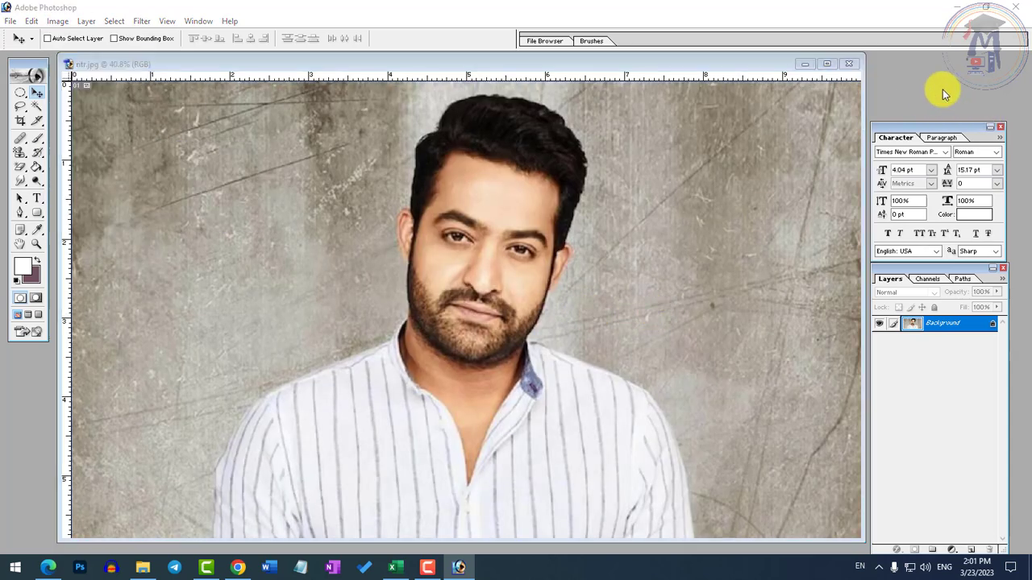
{"action": "key", "text": "ctrl+o"}
{"action": "double_click", "coordinate": [232, 206]}
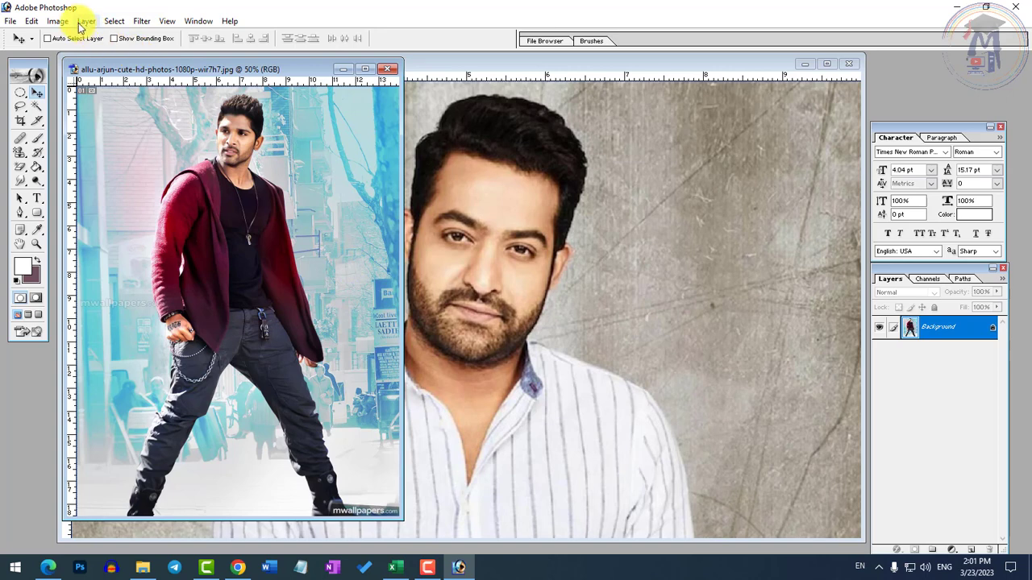
Step: Try flipping the canvas of the newly opened image horizontally, and undo the flip
{"action": "left_click", "coordinate": [58, 21]}
{"action": "mouse_move", "coordinate": [105, 149]}
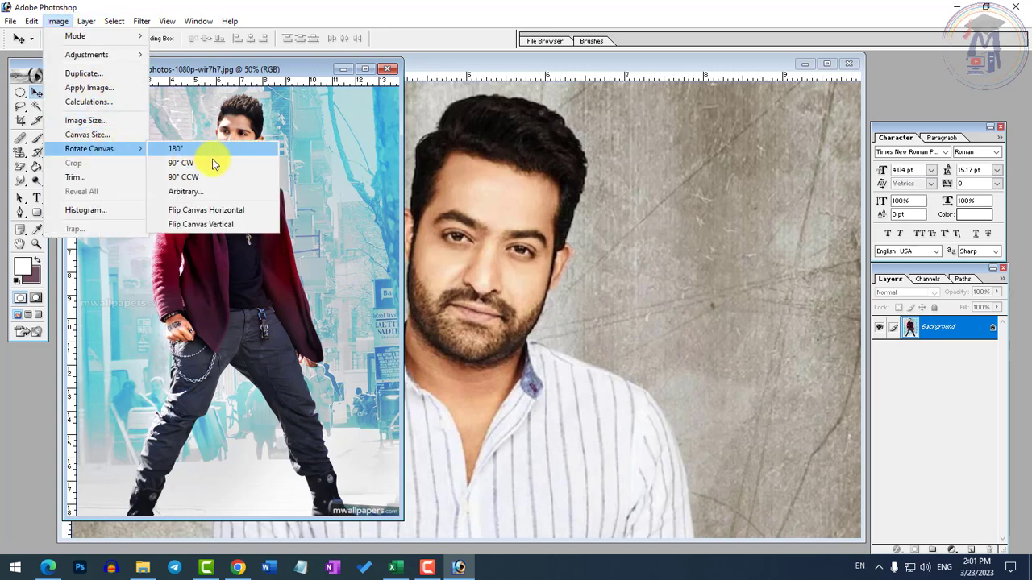
{"action": "left_click", "coordinate": [218, 213]}
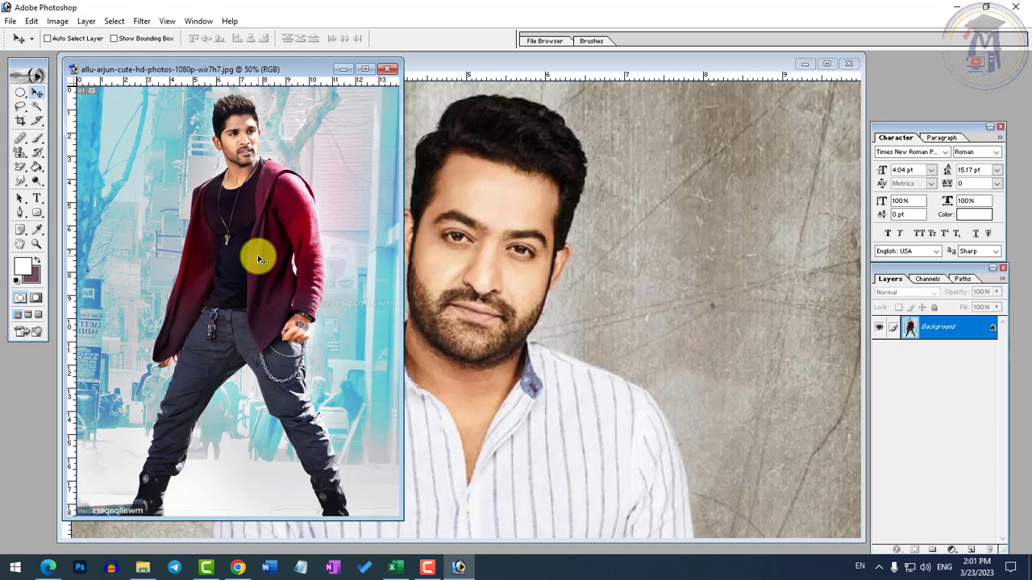
{"action": "key", "text": "ctrl+z"}
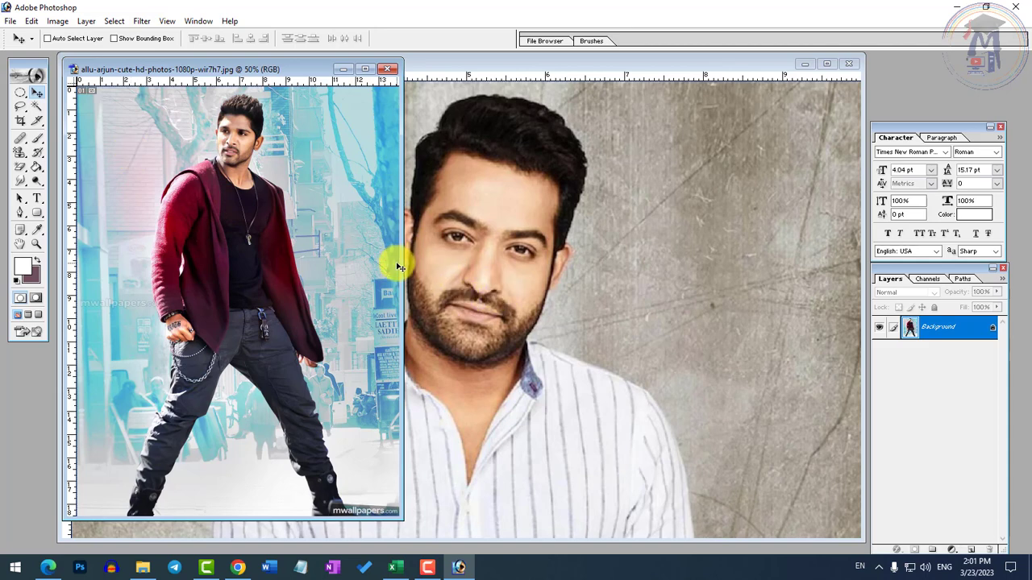
Step: Maximize the document window of the full-length photo of the man in the red jacket
{"action": "left_click", "coordinate": [58, 21]}
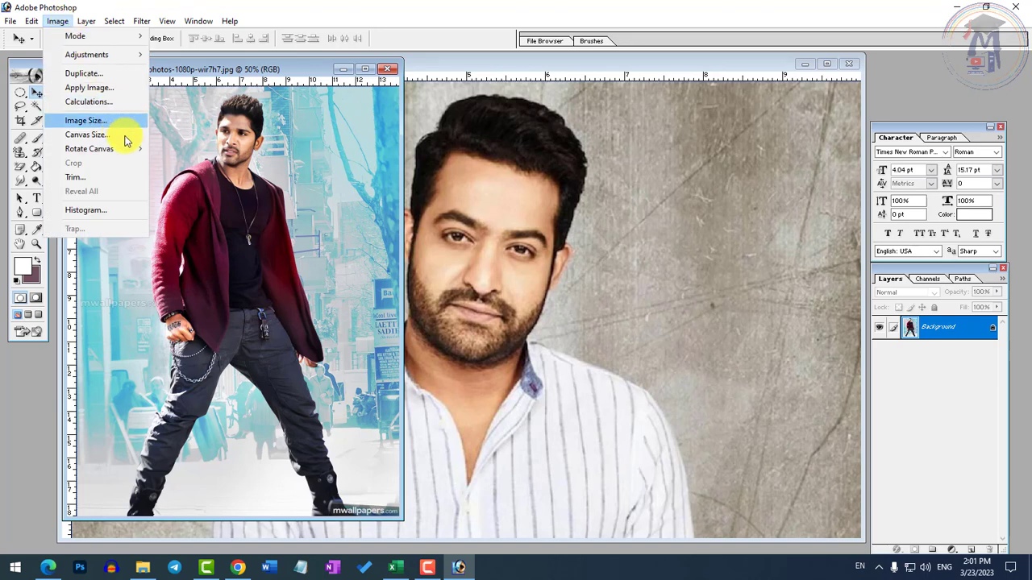
{"action": "mouse_move", "coordinate": [131, 147]}
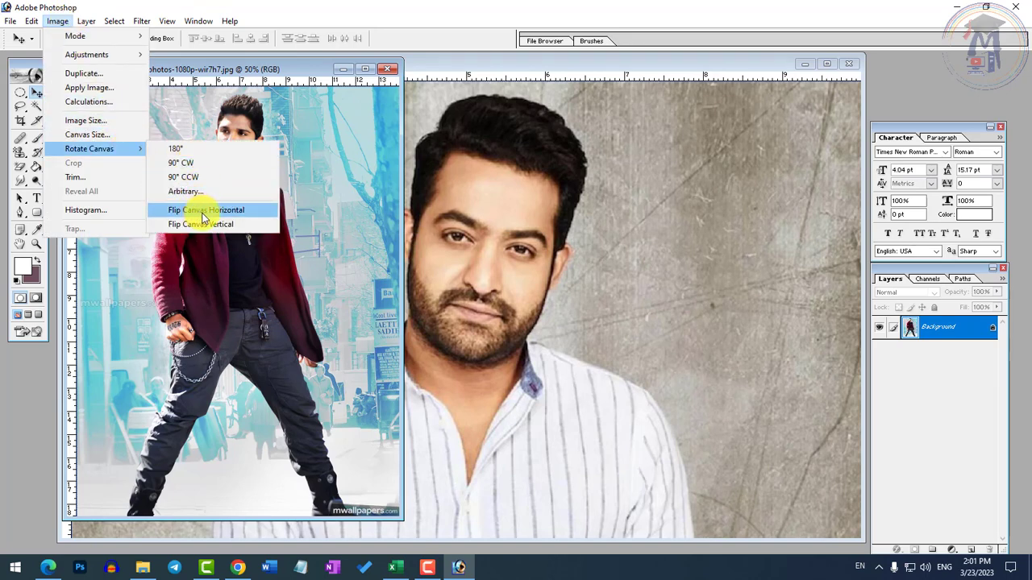
{"action": "key", "text": "Escape"}
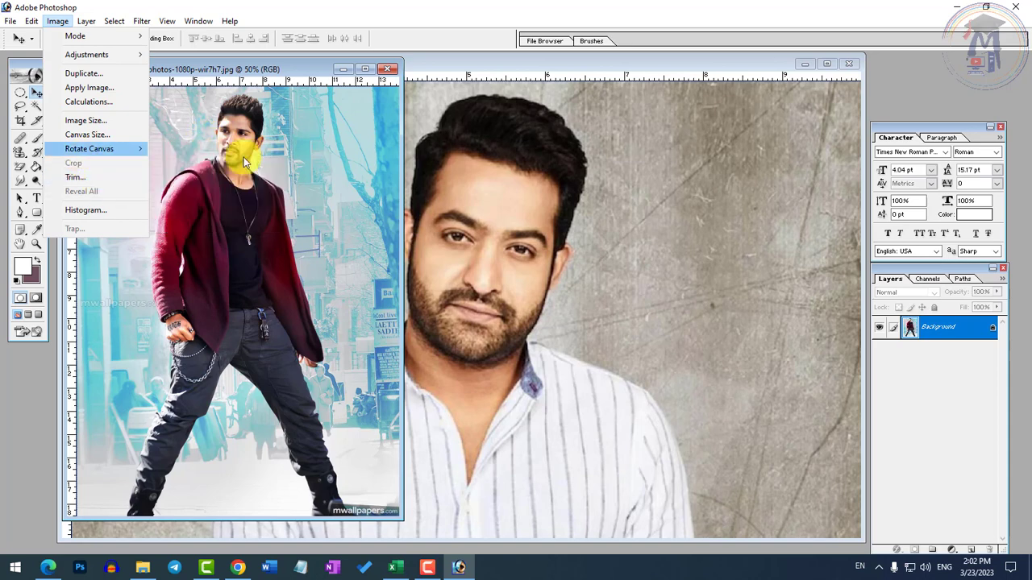
{"action": "key", "text": "Escape"}
{"action": "double_click", "coordinate": [267, 69]}
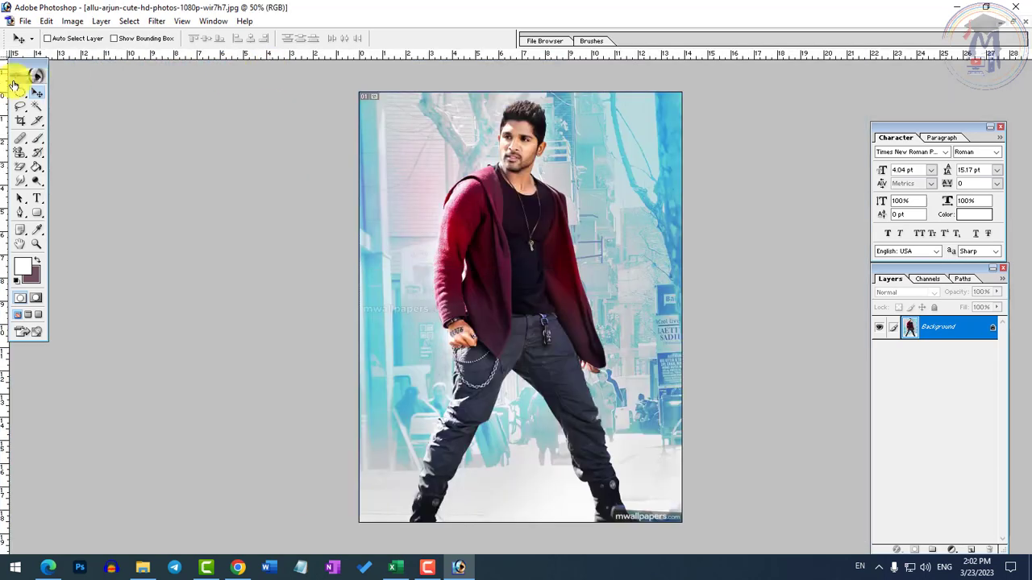
Step: Try cropping the red-jacket photo to the man's head and torso with the Crop tool, and undo the crop
{"action": "left_click", "coordinate": [28, 122]}
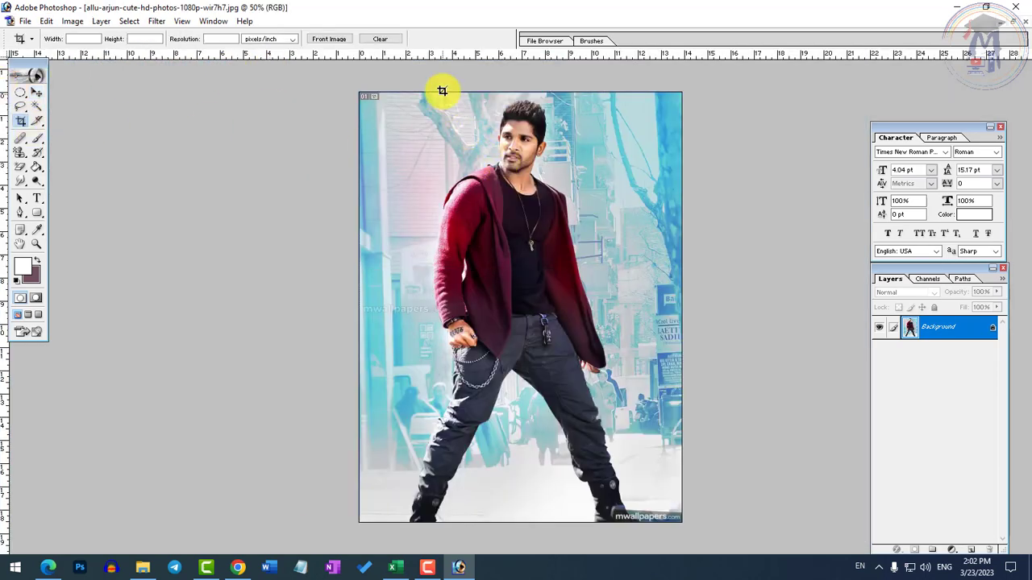
{"action": "left_click_drag", "start_coordinate": [443, 94], "coordinate": [574, 276]}
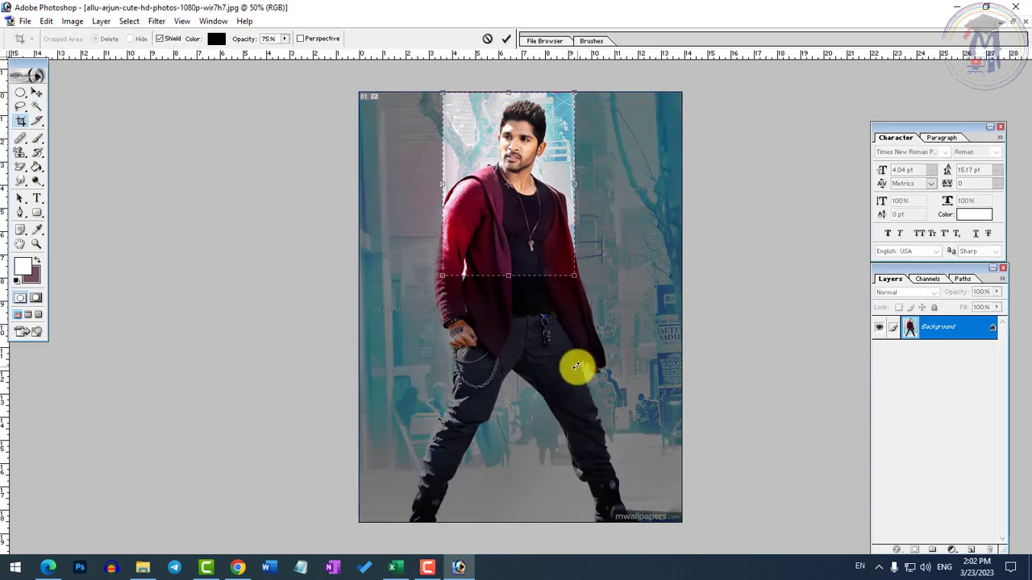
{"action": "key", "text": "Return"}
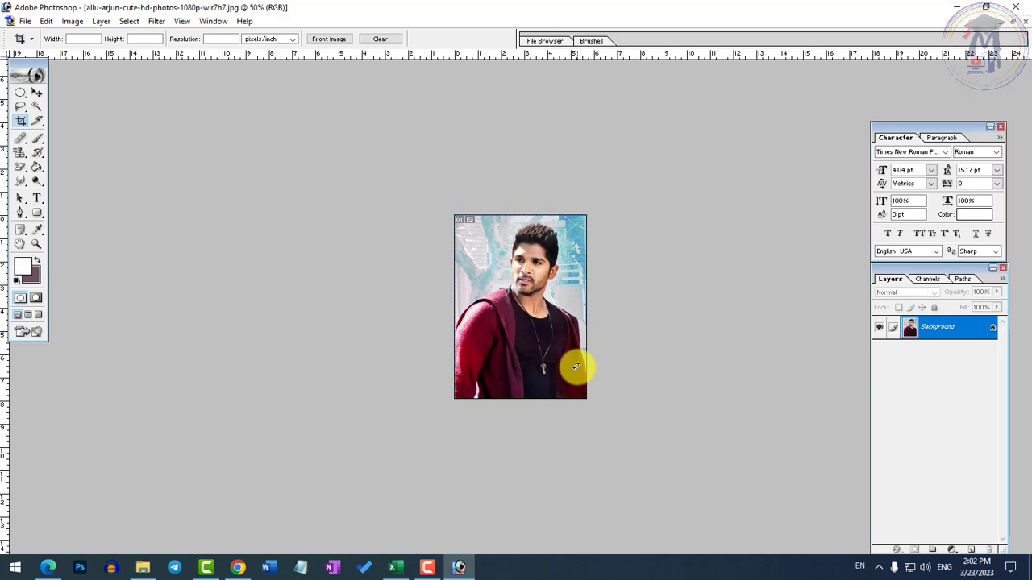
{"action": "key", "text": "ctrl+z"}
Step: Try cropping the photo to a rectangular marquee selection around the man's head and chest, and undo the crop
{"action": "left_click_drag", "start_coordinate": [15, 96], "coordinate": [48, 92]}
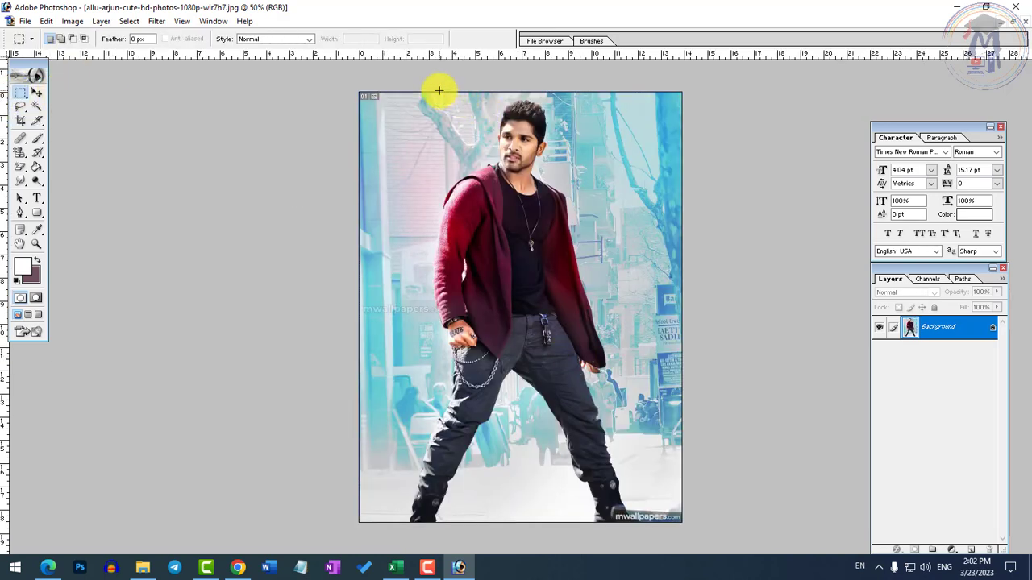
{"action": "left_click_drag", "start_coordinate": [439, 90], "coordinate": [568, 257]}
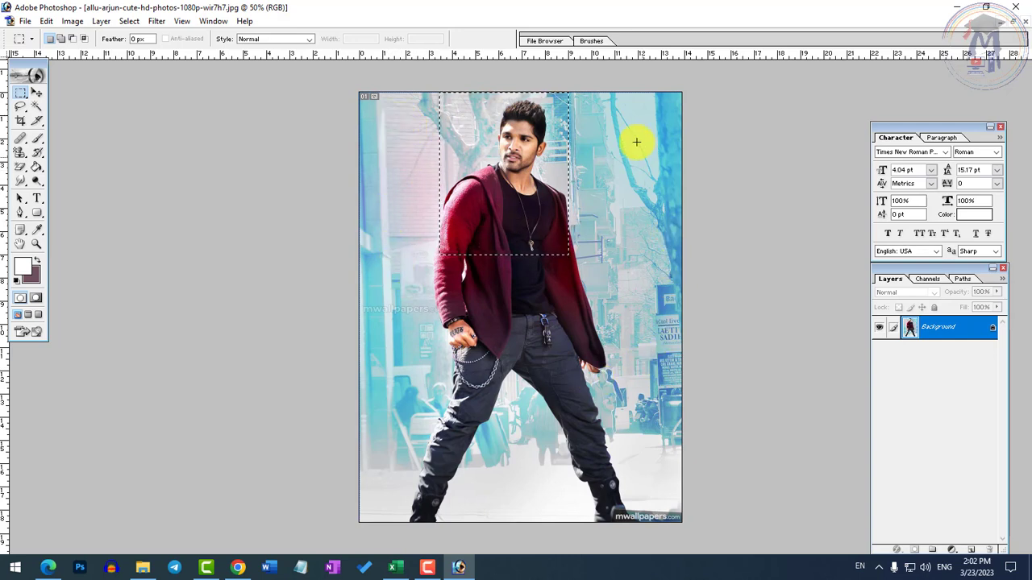
{"action": "left_click", "coordinate": [72, 22]}
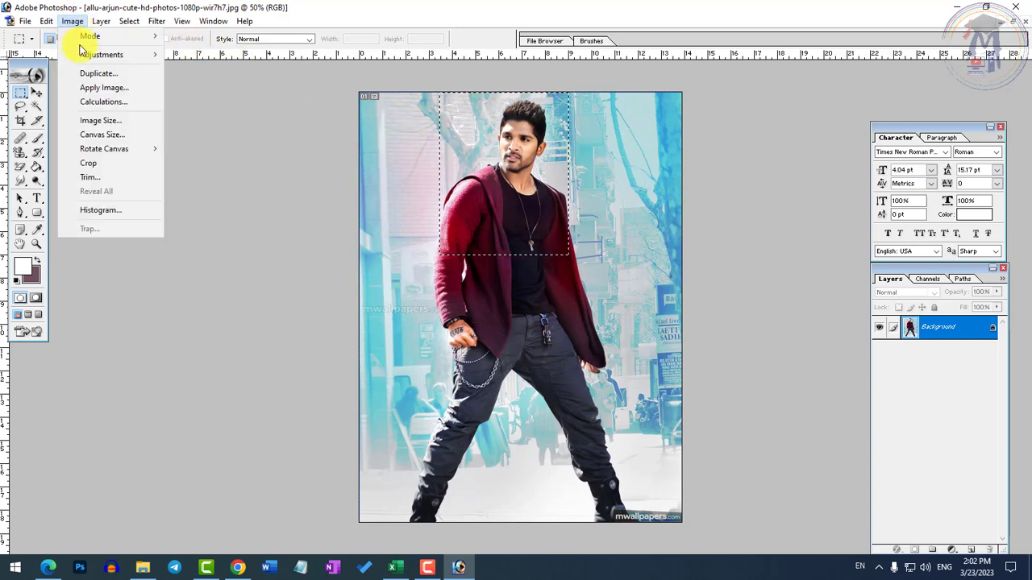
{"action": "left_click", "coordinate": [98, 167]}
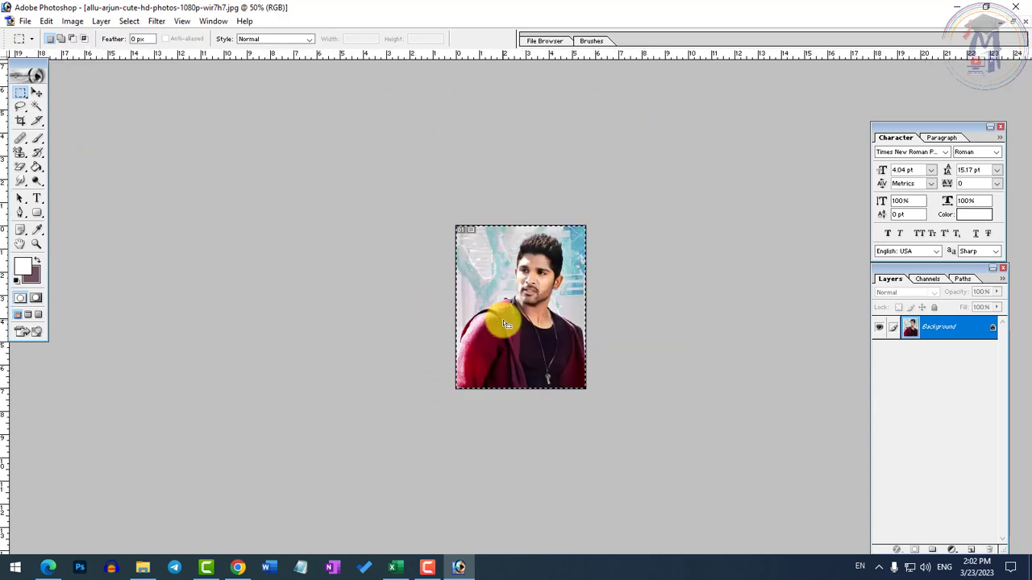
{"action": "left_click", "coordinate": [72, 22]}
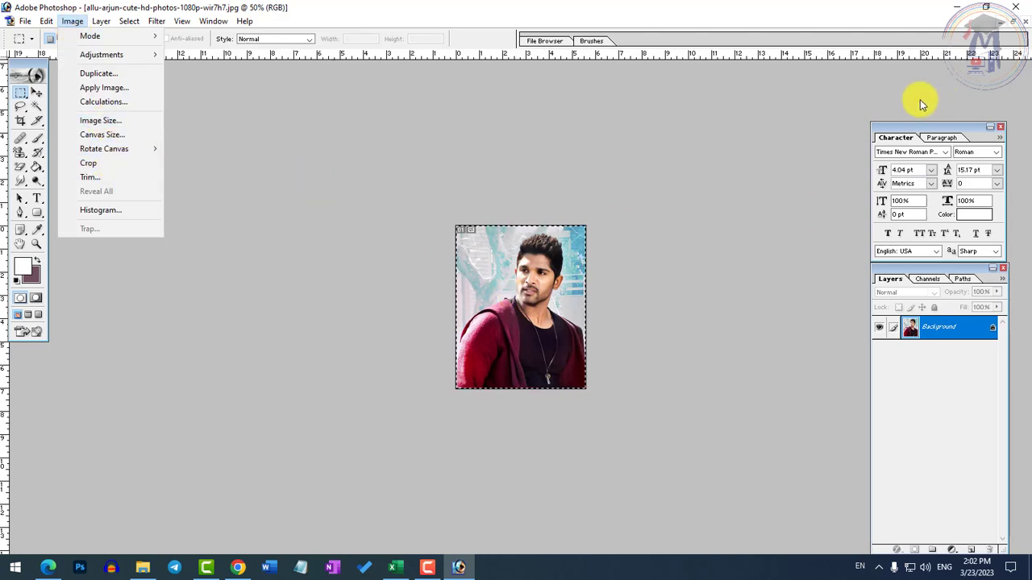
{"action": "left_click", "coordinate": [803, 204]}
{"action": "key", "text": "ctrl+z"}
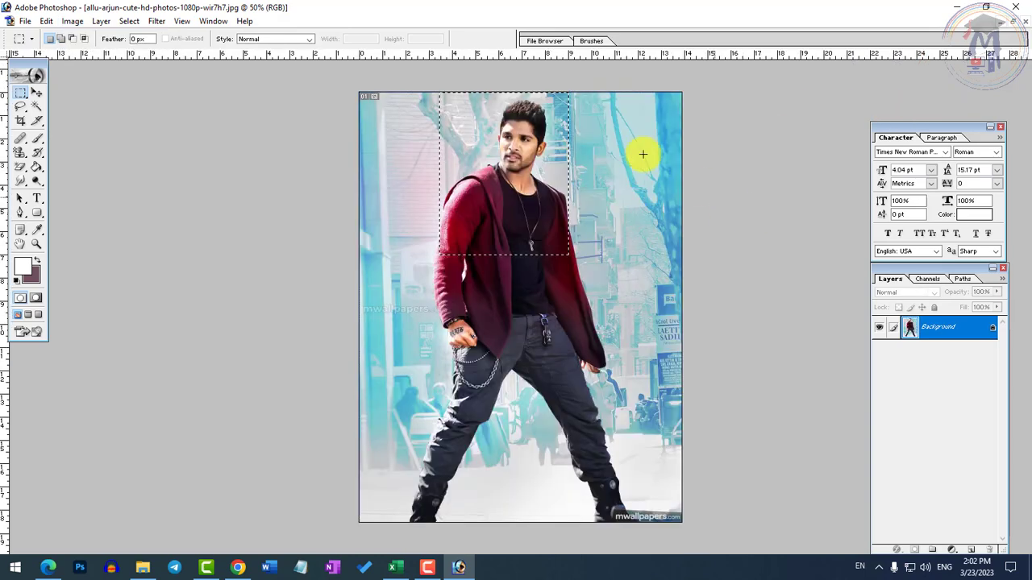
Step: Restore the maximized red-jacket photo to a floating window over ntr.jpg, and make ntr.jpg the active document
{"action": "left_click", "coordinate": [1011, 21]}
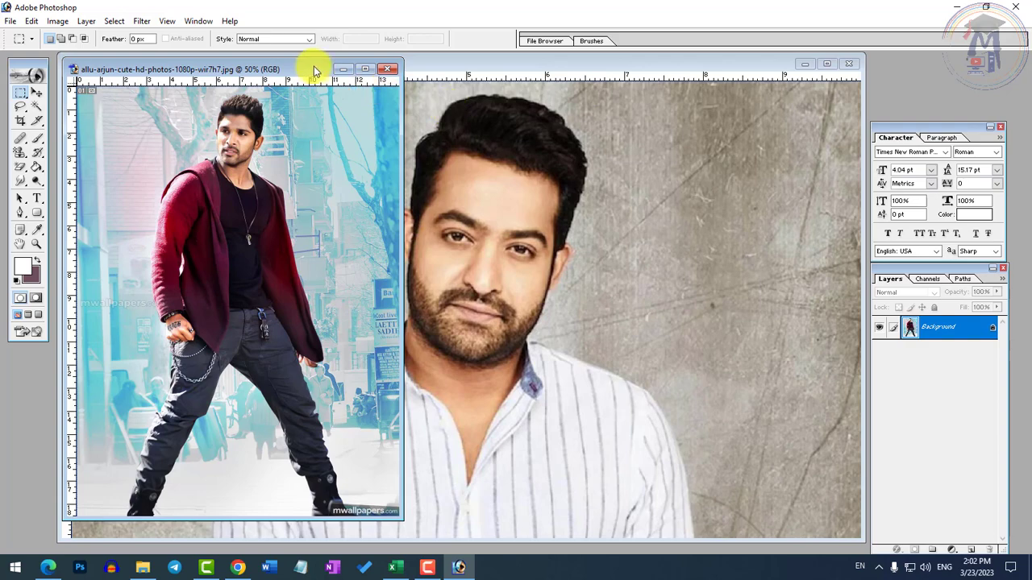
{"action": "left_click_drag", "start_coordinate": [313, 70], "coordinate": [482, 84]}
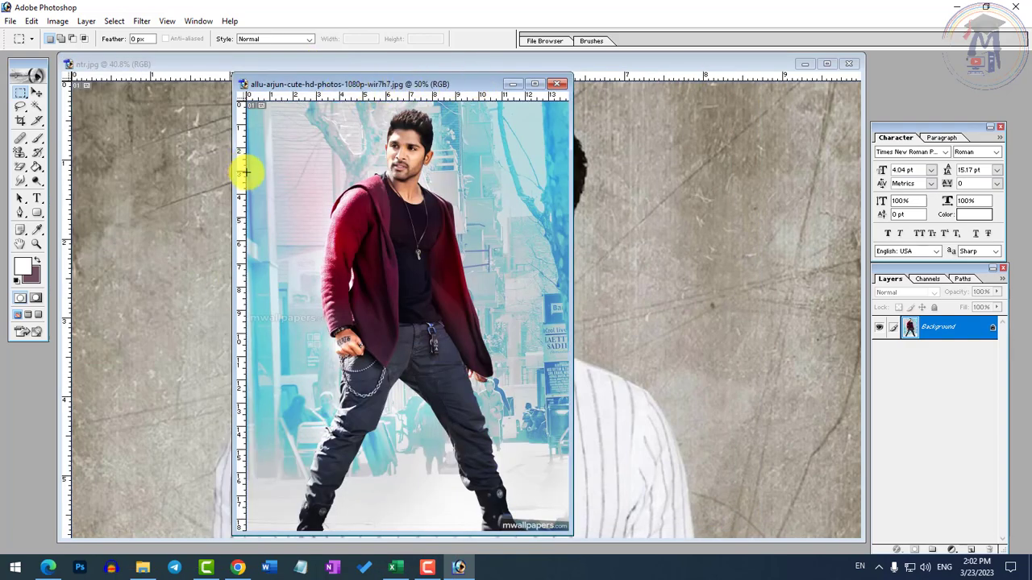
{"action": "left_click", "coordinate": [749, 65]}
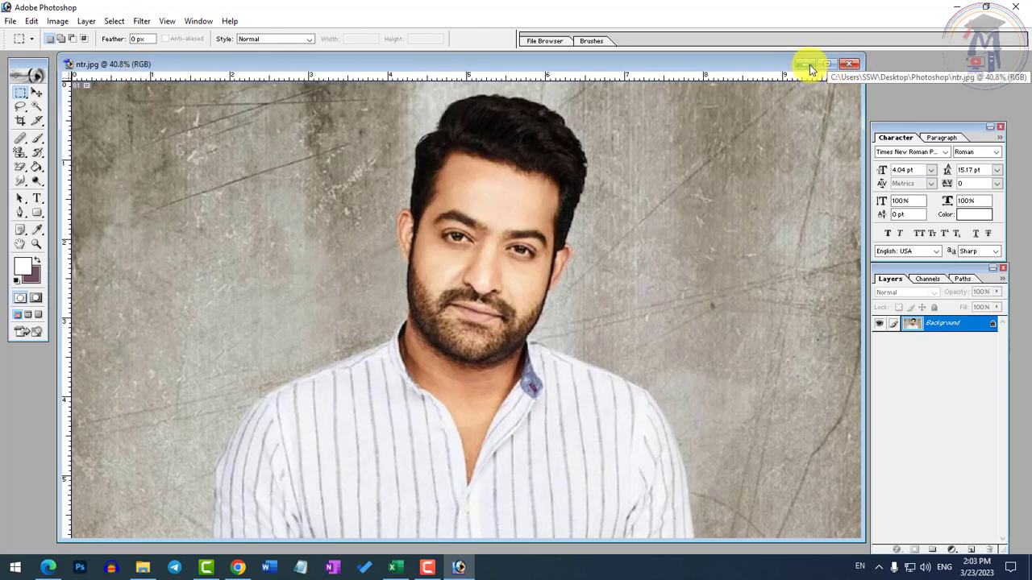
Step: Duplicate the ntr.jpg image under the name ntr copy
{"action": "left_click", "coordinate": [58, 21]}
{"action": "left_click", "coordinate": [347, 72]}
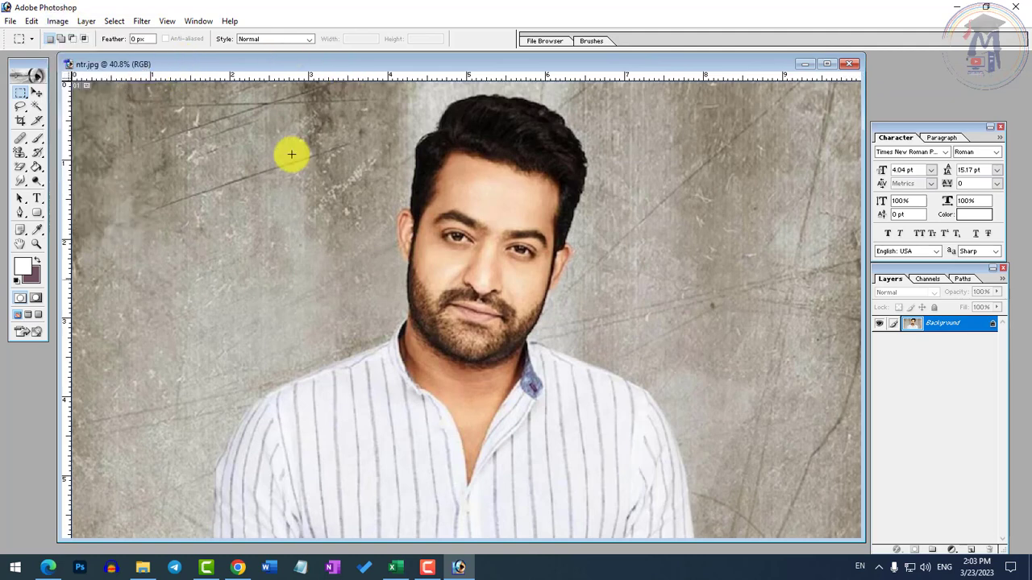
{"action": "left_click", "coordinate": [60, 22]}
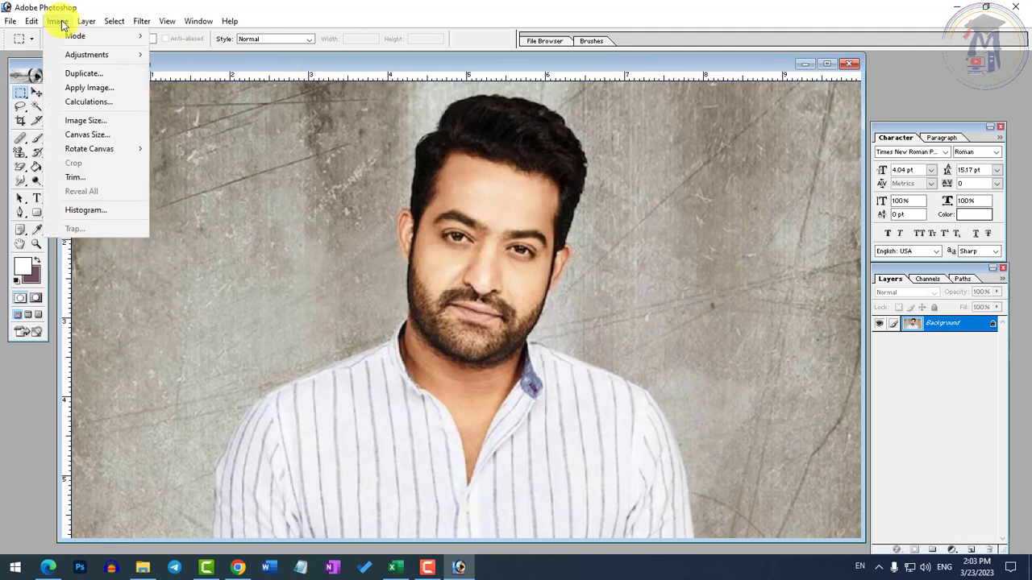
{"action": "left_click", "coordinate": [86, 74]}
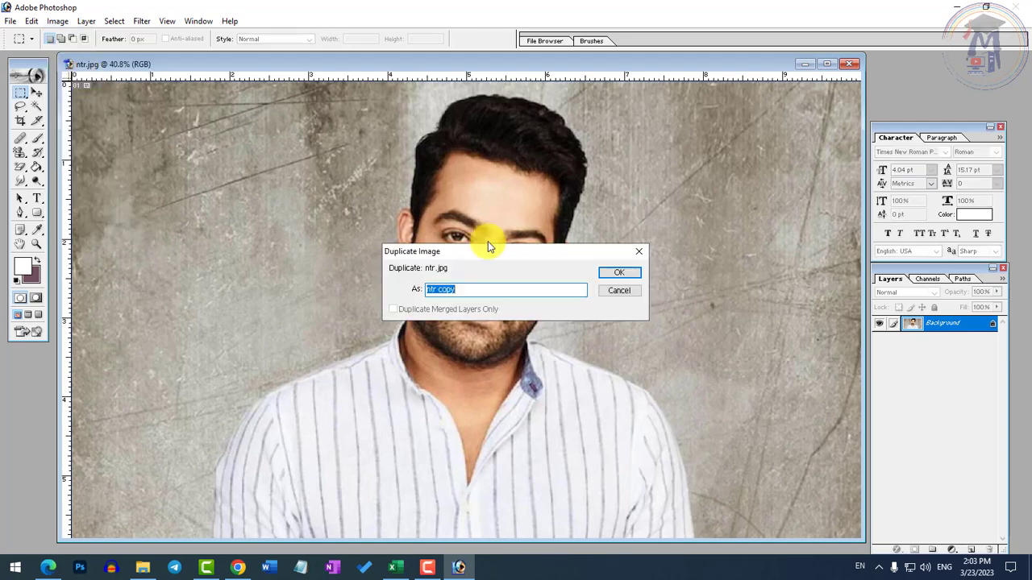
{"action": "left_click", "coordinate": [617, 272]}
Step: Close the original ntr.jpg and place the ntr copy window in front of the red-jacket photo
{"action": "left_click_drag", "start_coordinate": [392, 75], "coordinate": [590, 203]}
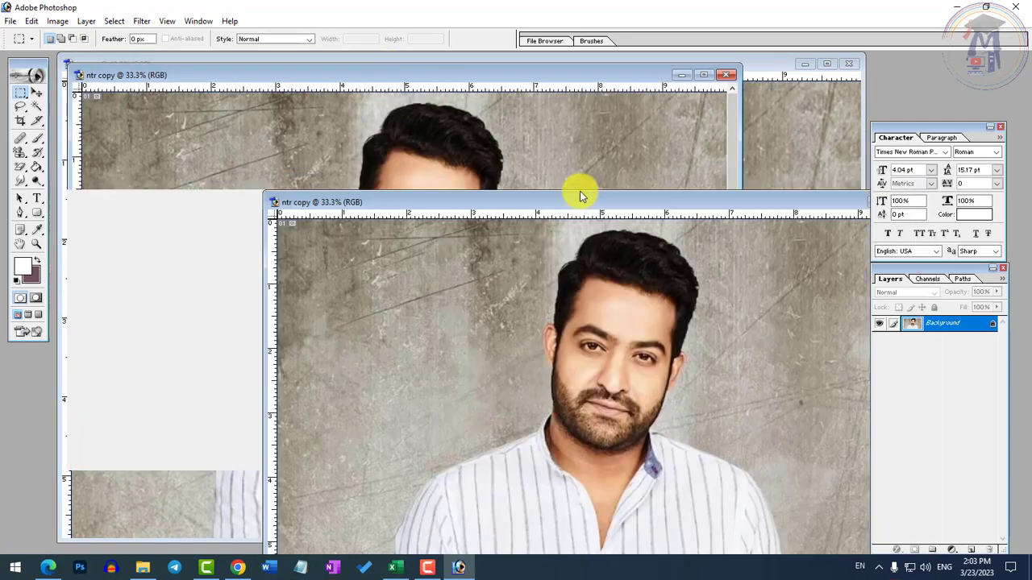
{"action": "key", "text": "ctrl+w"}
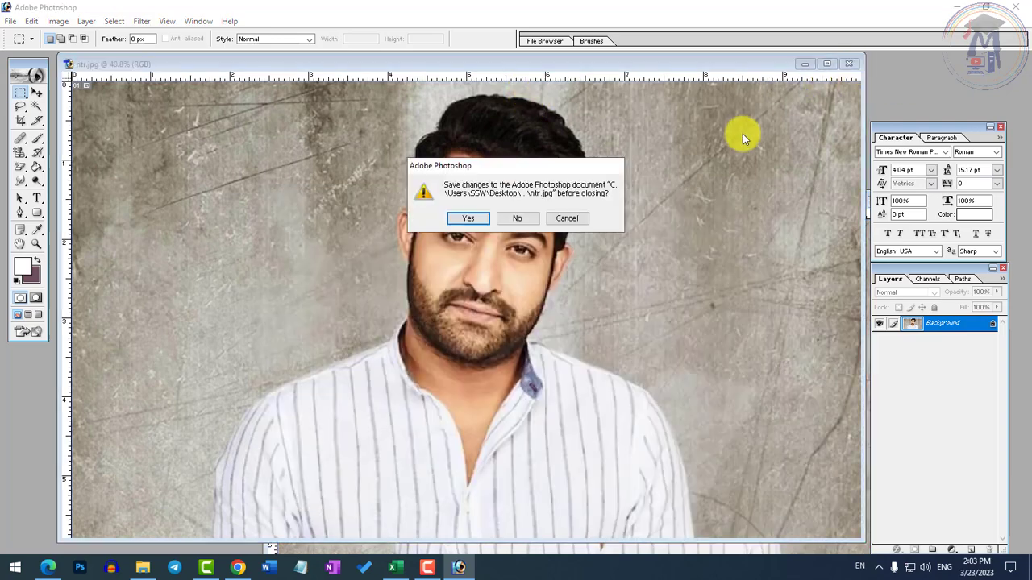
{"action": "left_click", "coordinate": [567, 220]}
{"action": "key", "text": "ctrl+minus"}
{"action": "left_click_drag", "start_coordinate": [637, 212], "coordinate": [476, 154]}
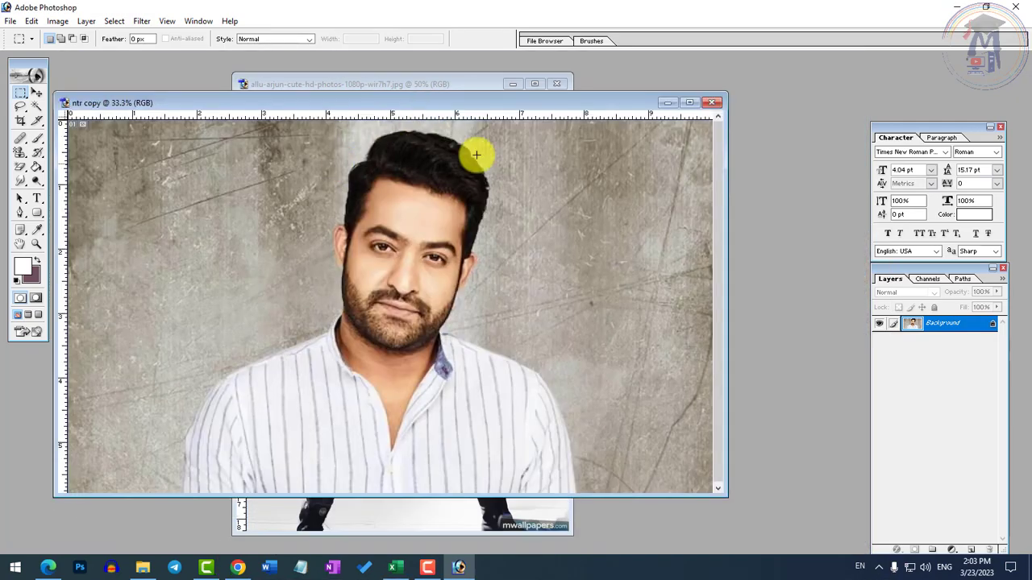
{"action": "left_click", "coordinate": [97, 105]}
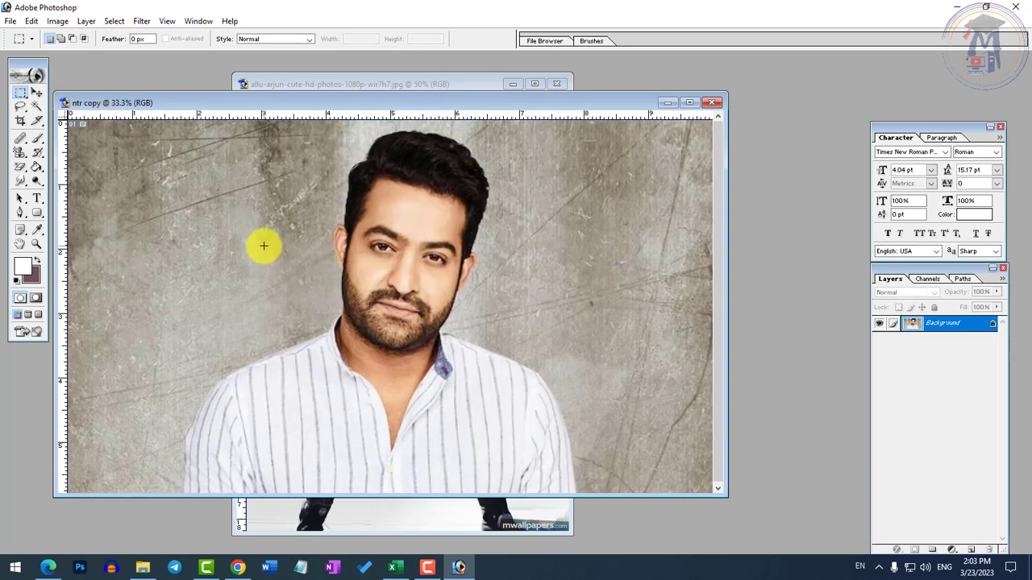
{"action": "right_click", "coordinate": [322, 102]}
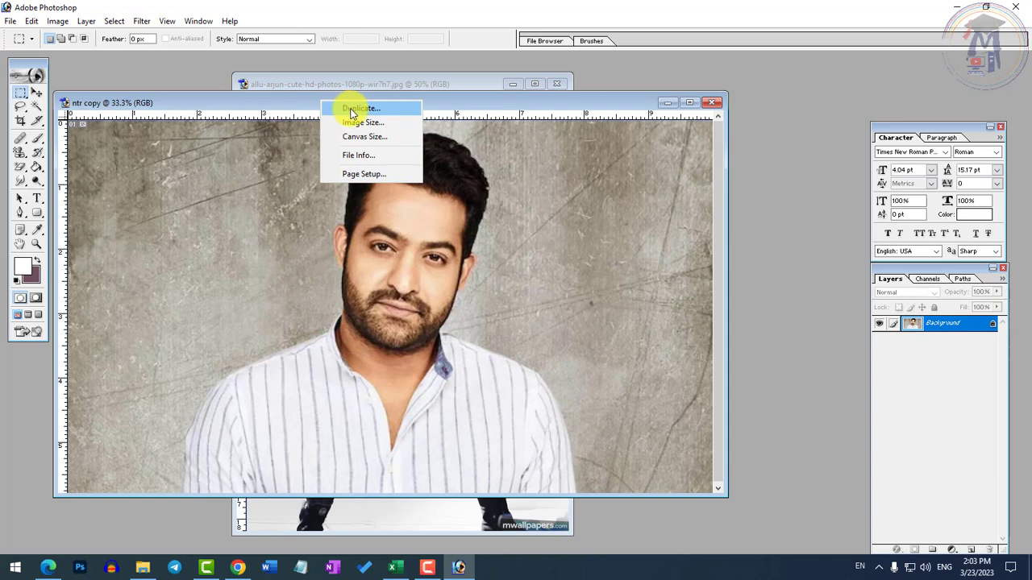
{"action": "left_click", "coordinate": [57, 21]}
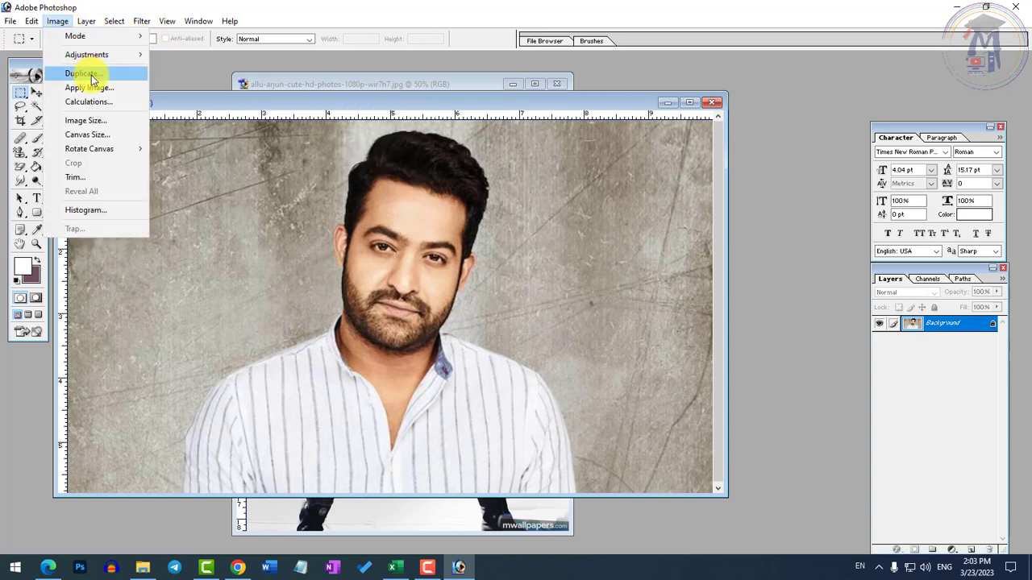
{"action": "left_click", "coordinate": [415, 101]}
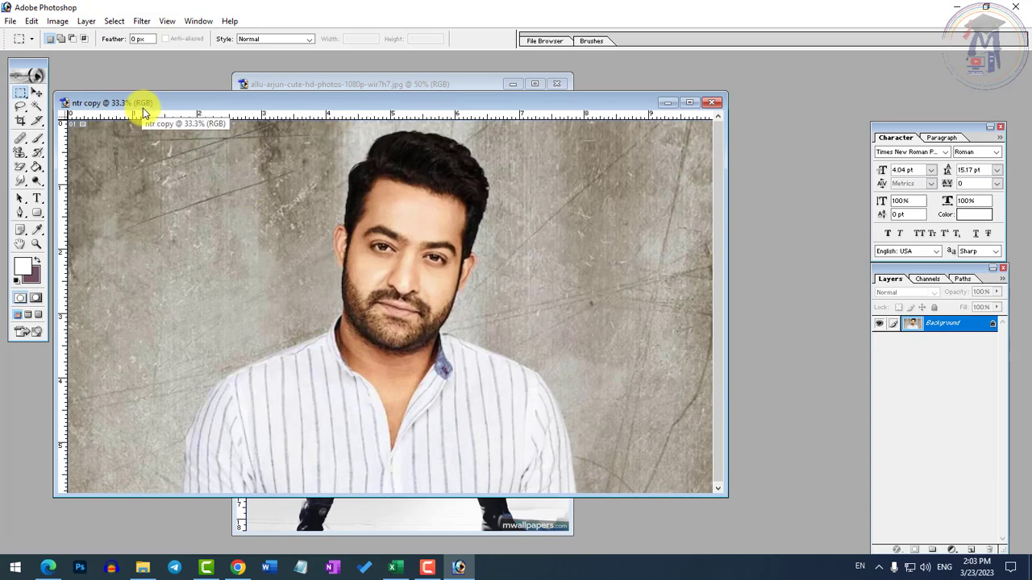
Step: Try converting the ntr copy image to CMYK Color mode
{"action": "left_click", "coordinate": [58, 21]}
{"action": "mouse_move", "coordinate": [76, 36]}
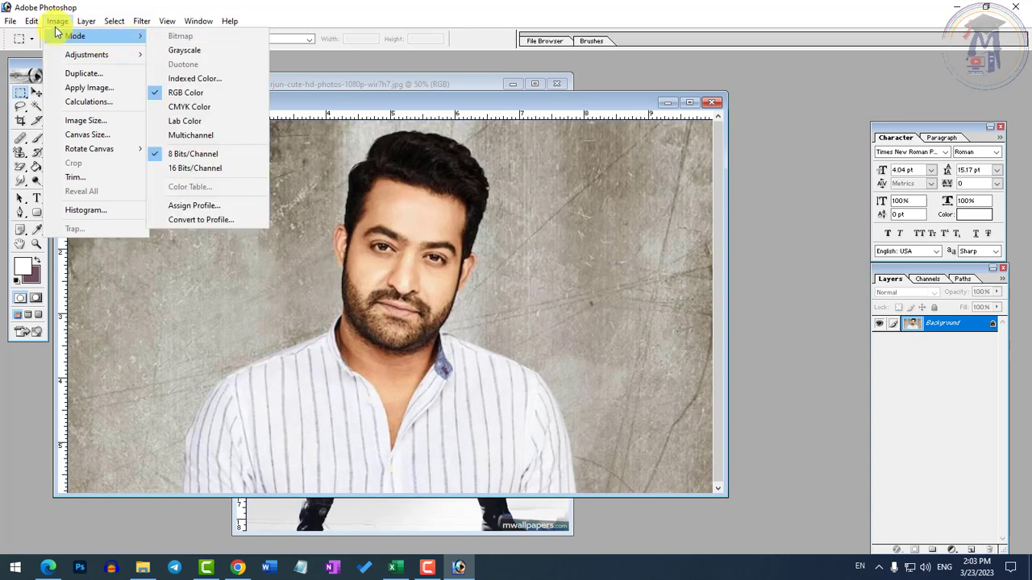
{"action": "left_click", "coordinate": [187, 107]}
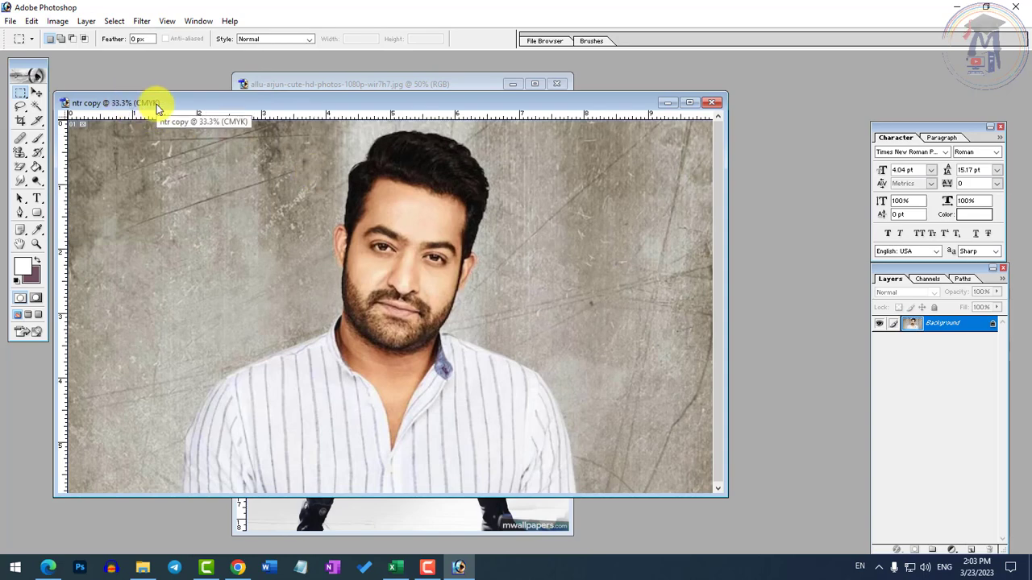
Step: Try converting the ntr copy image to Grayscale, and undo the conversion
{"action": "left_click", "coordinate": [57, 21]}
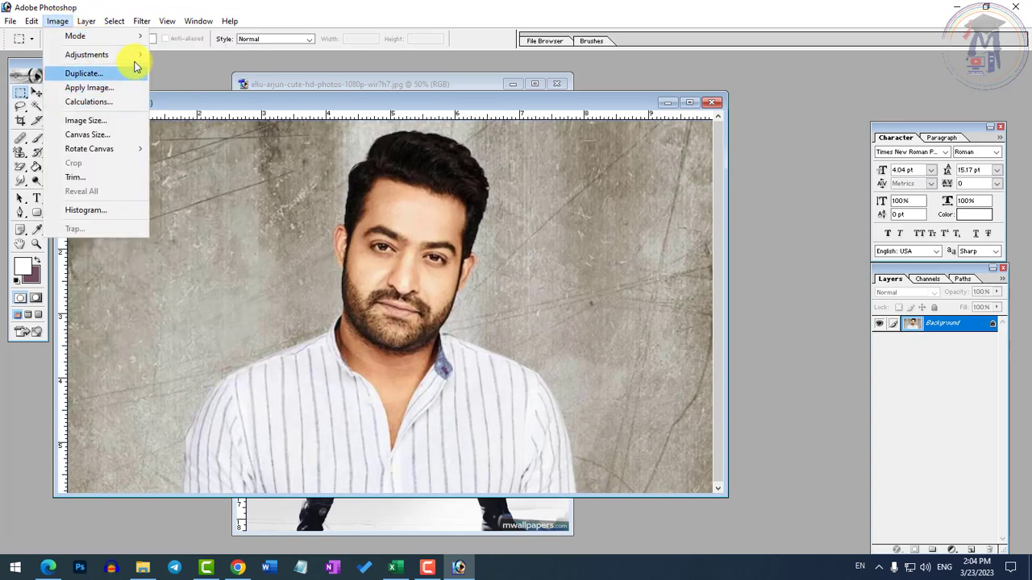
{"action": "mouse_move", "coordinate": [137, 42]}
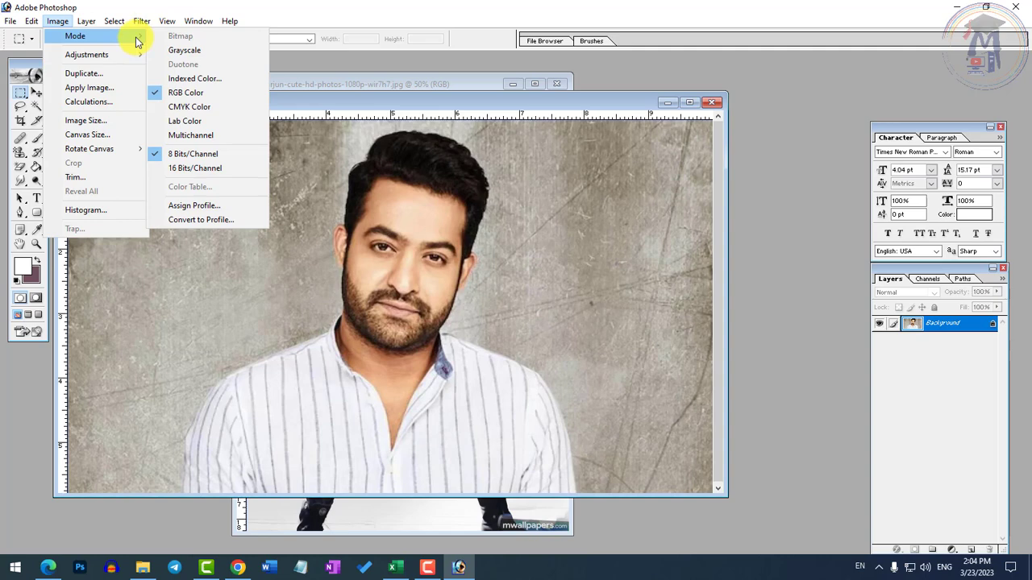
{"action": "left_click", "coordinate": [185, 50]}
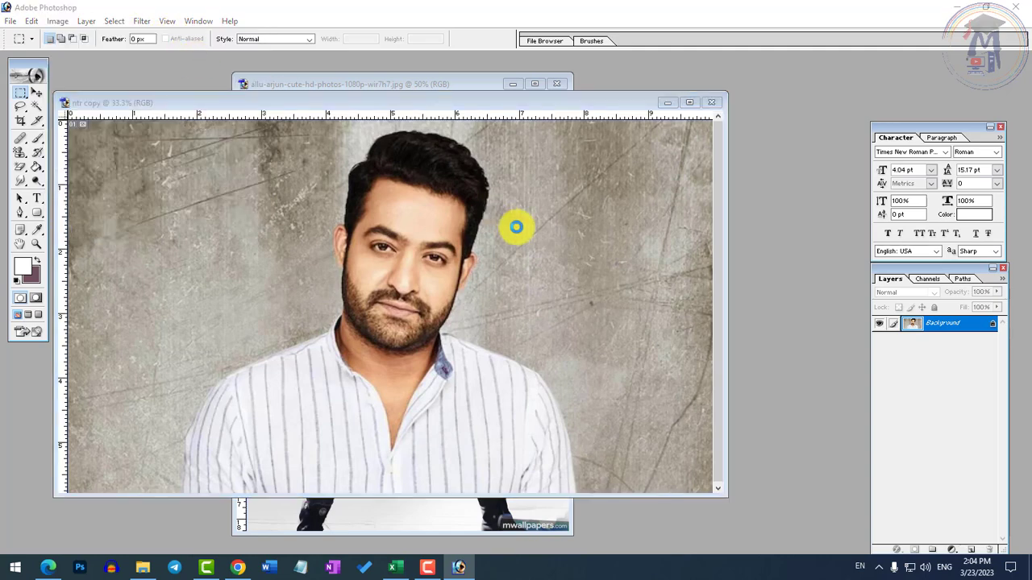
{"action": "left_click", "coordinate": [470, 219]}
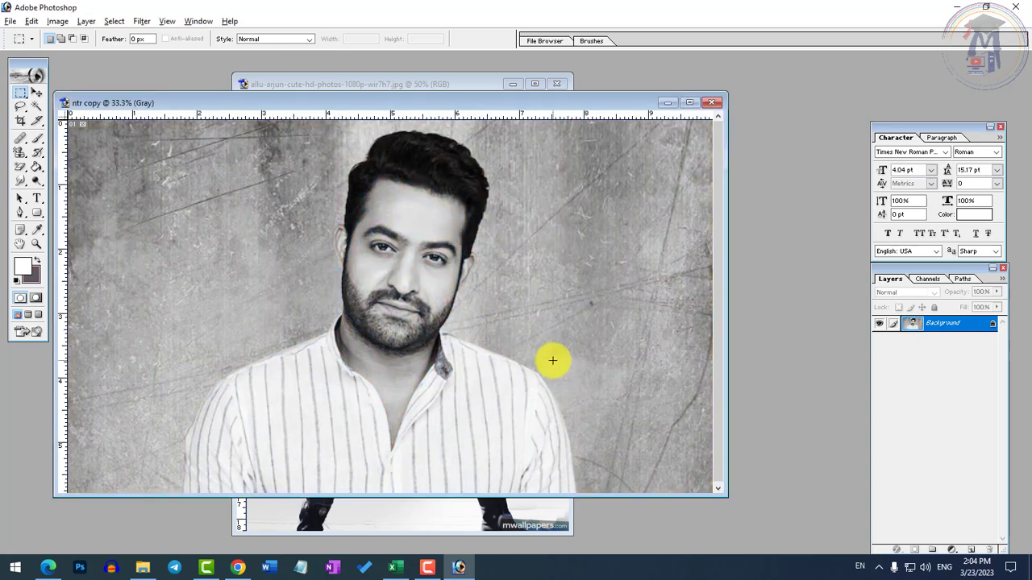
{"action": "key", "text": "ctrl+z"}
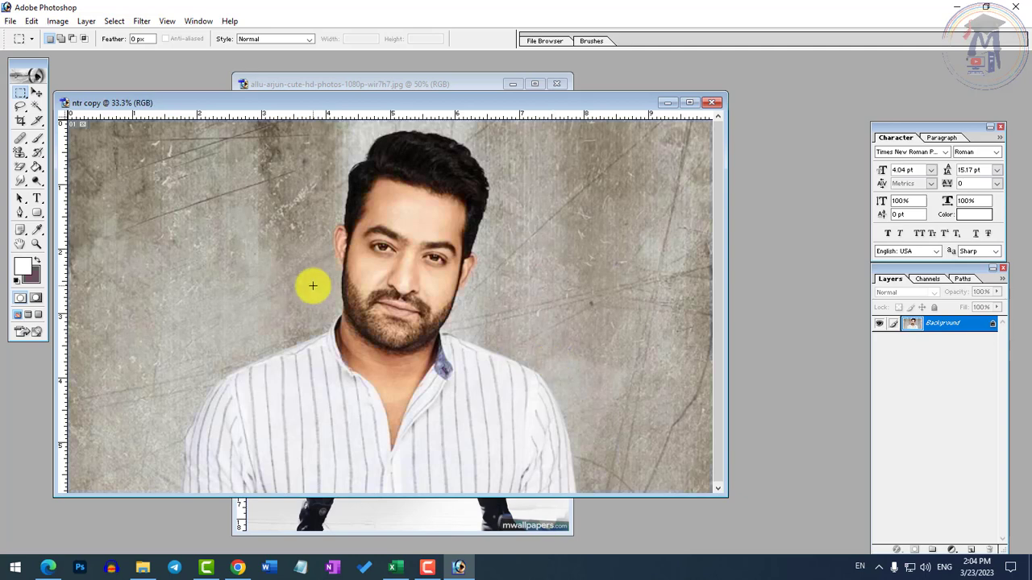
{"action": "left_click", "coordinate": [32, 21]}
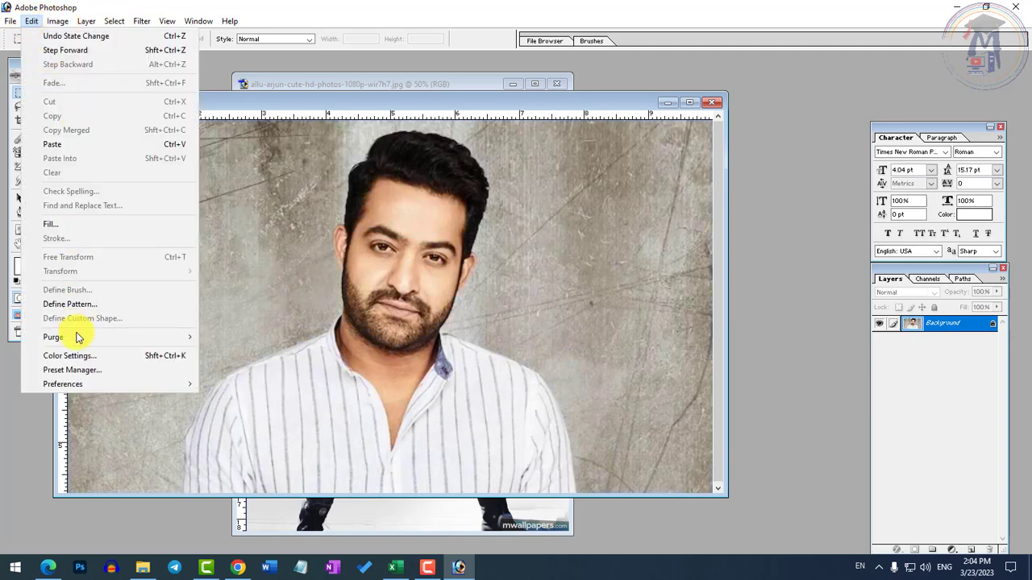
{"action": "mouse_move", "coordinate": [89, 387]}
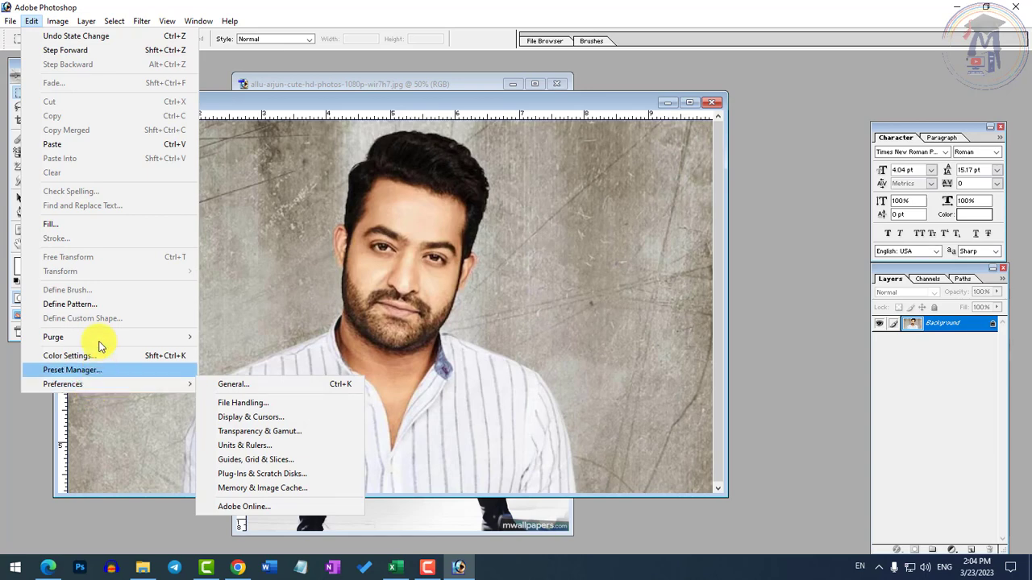
{"action": "mouse_move", "coordinate": [99, 342]}
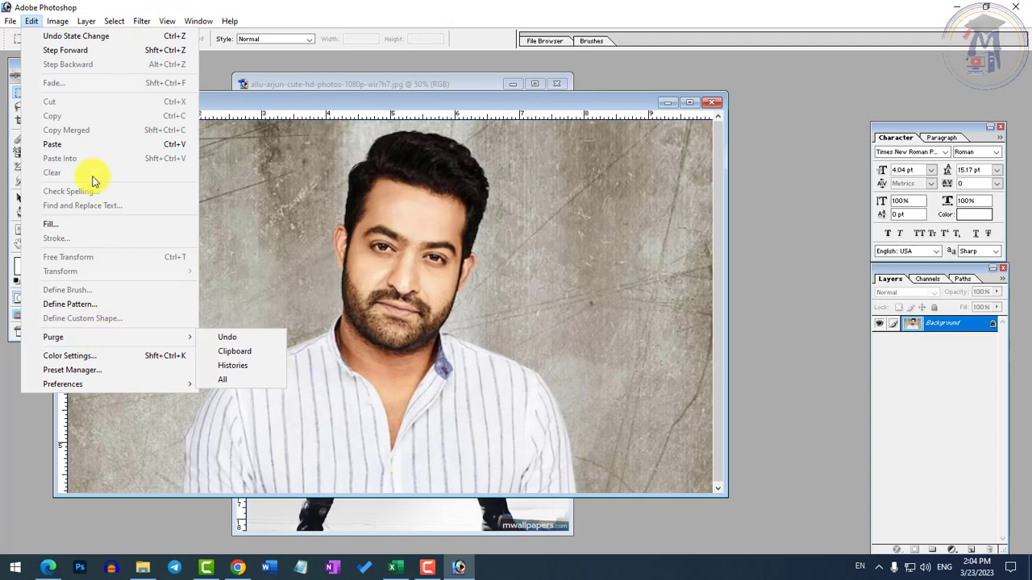
{"action": "mouse_move", "coordinate": [57, 21]}
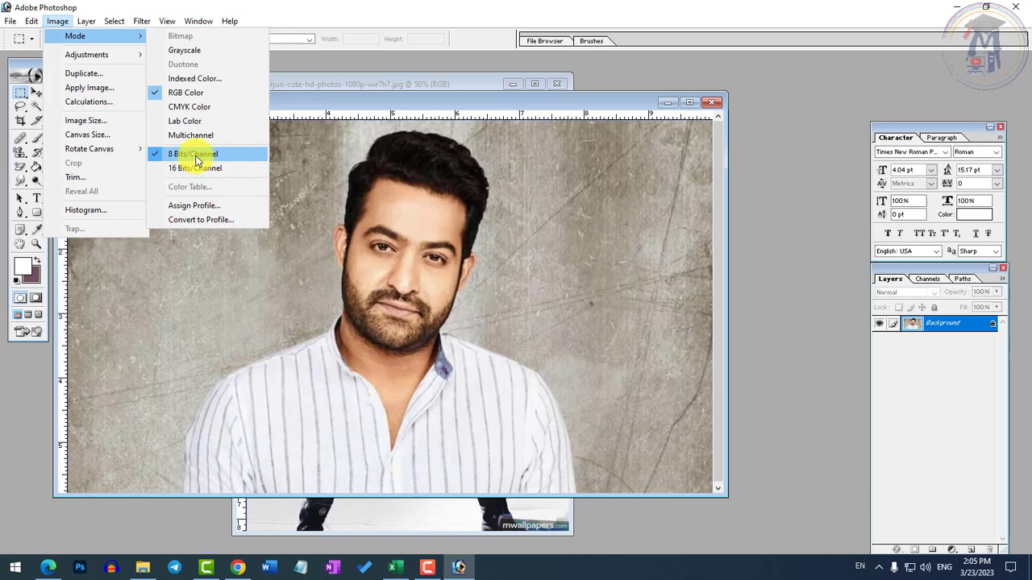
{"action": "mouse_move", "coordinate": [88, 60]}
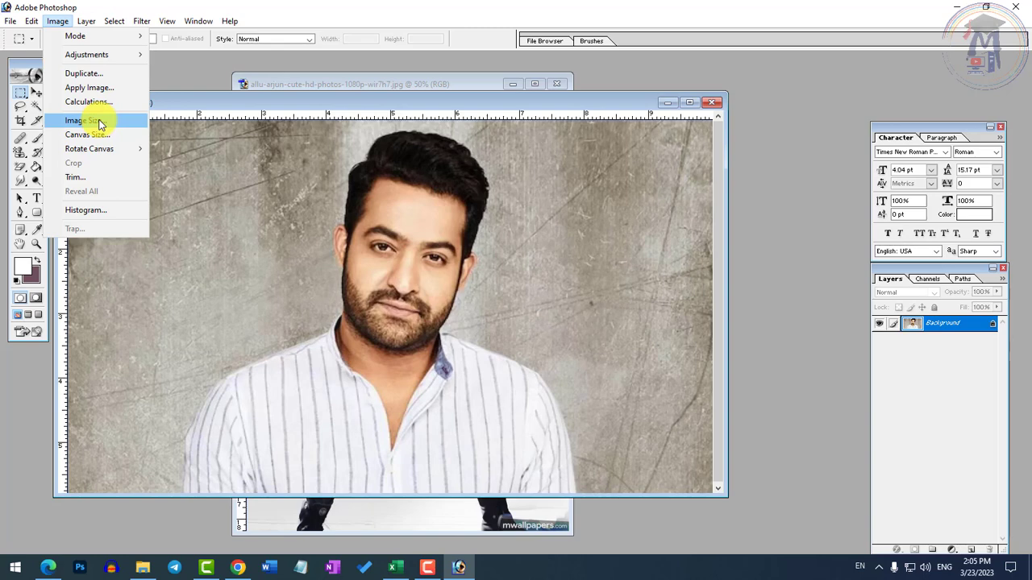
{"action": "mouse_move", "coordinate": [101, 151]}
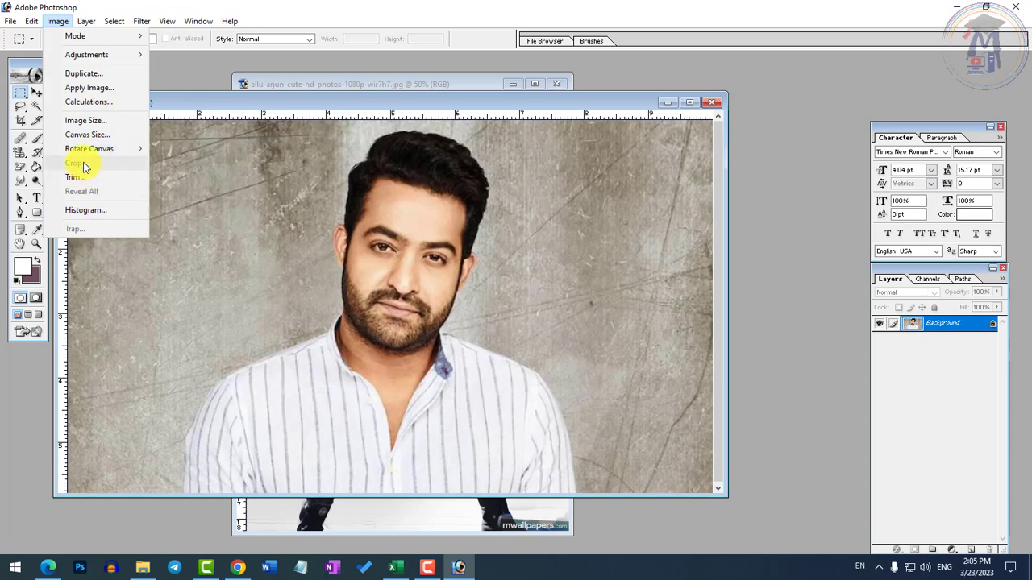
Step: Add a new empty layer named Layer 1 with Normal mode and 100% opacity to the ntr copy image
{"action": "left_click", "coordinate": [20, 123]}
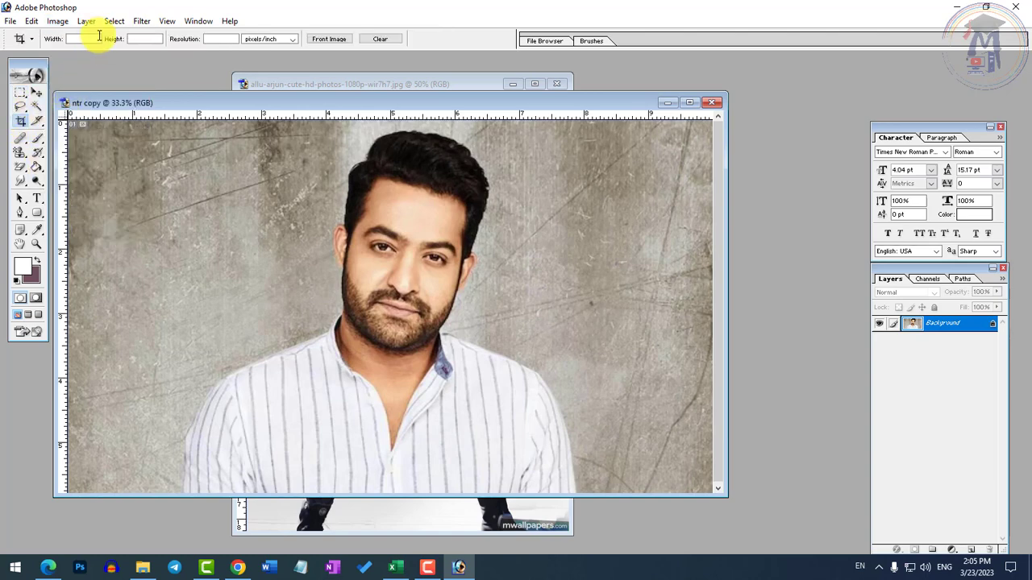
{"action": "left_click", "coordinate": [86, 22]}
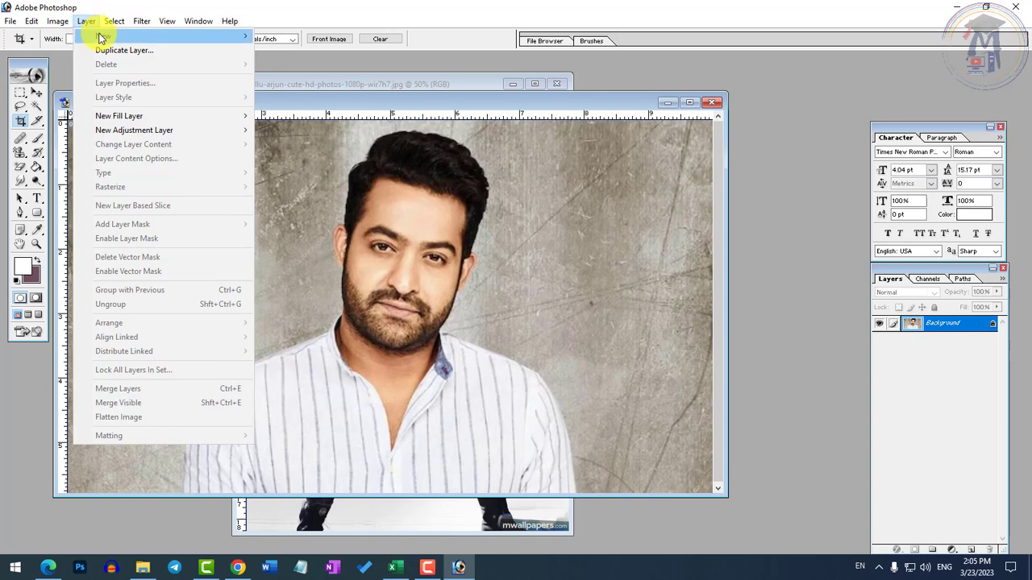
{"action": "mouse_move", "coordinate": [101, 38]}
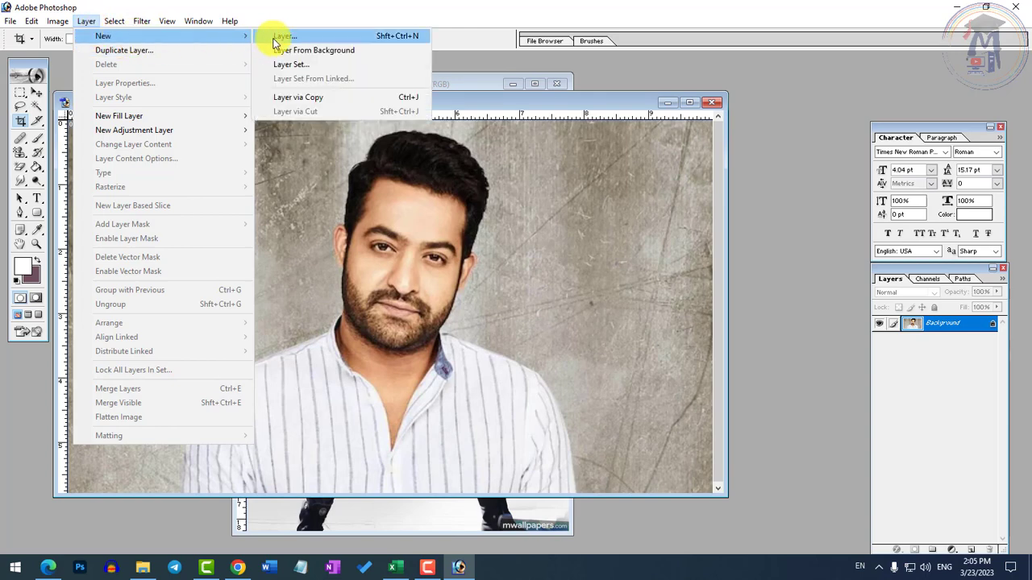
{"action": "left_click", "coordinate": [283, 36]}
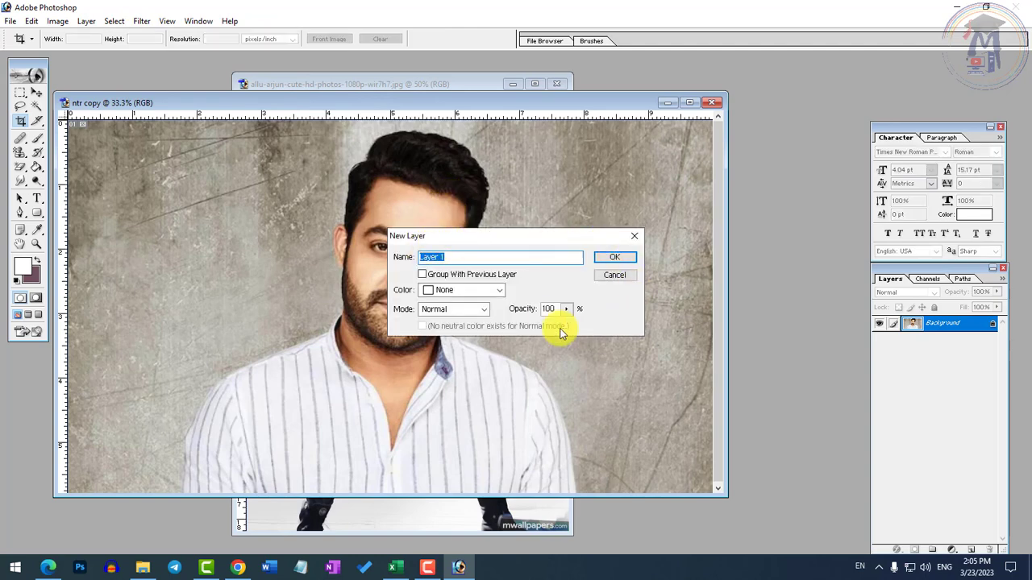
{"action": "left_click", "coordinate": [631, 259]}
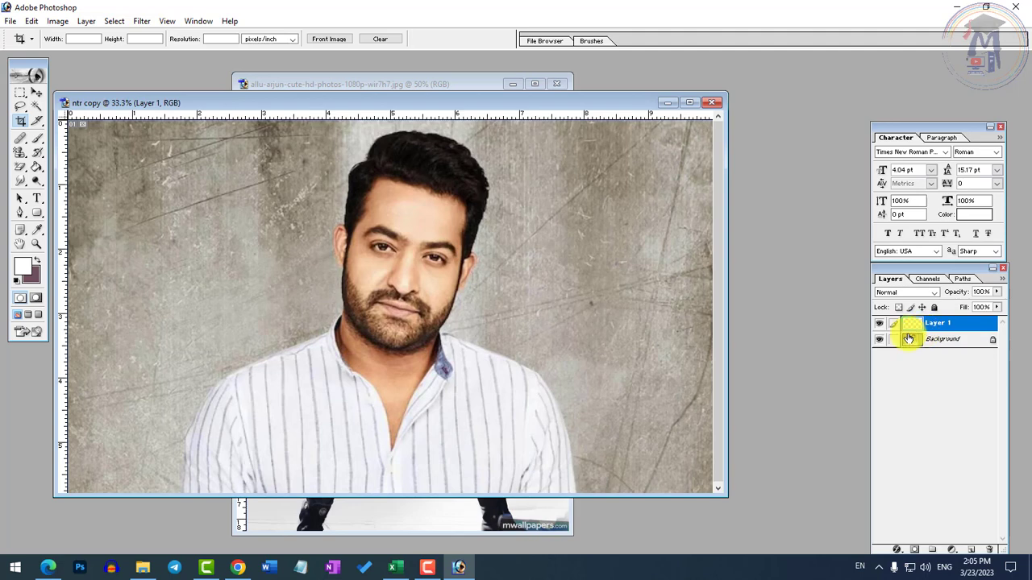
Step: Draw a white rounded rectangle with a 10 px radius over the wall beside the man's face
{"action": "left_click", "coordinate": [88, 21]}
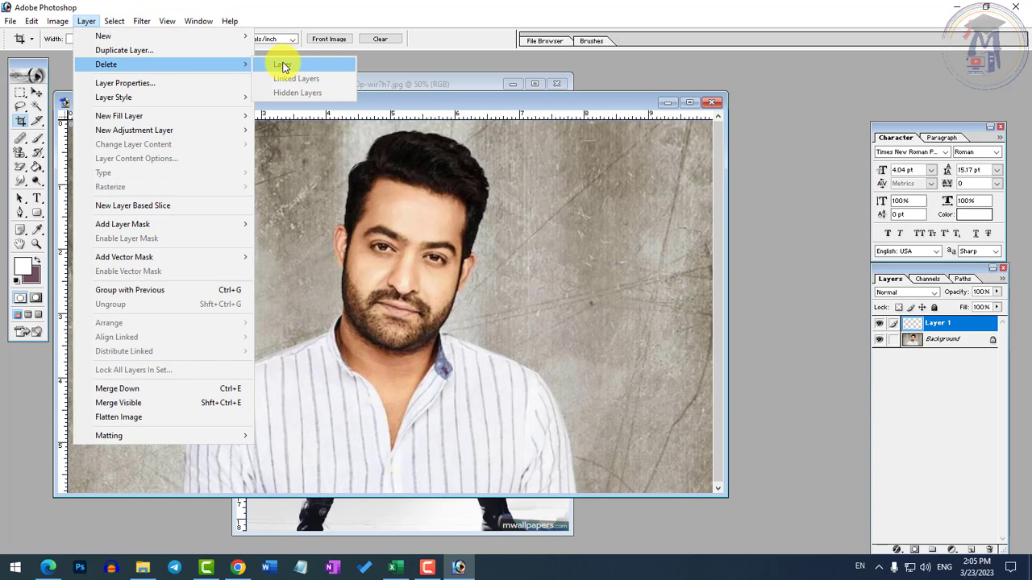
{"action": "left_click", "coordinate": [484, 266]}
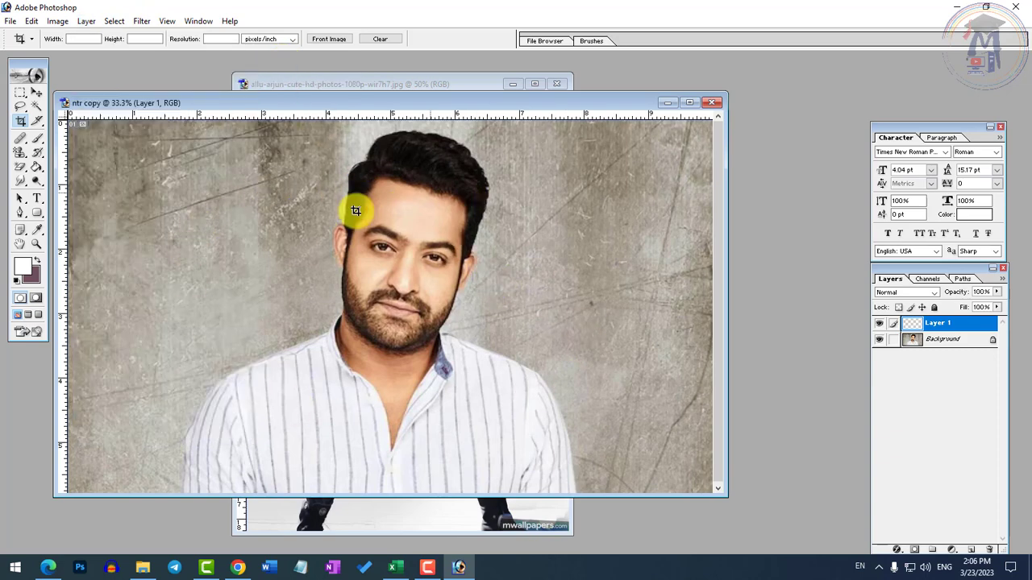
{"action": "left_click", "coordinate": [38, 215]}
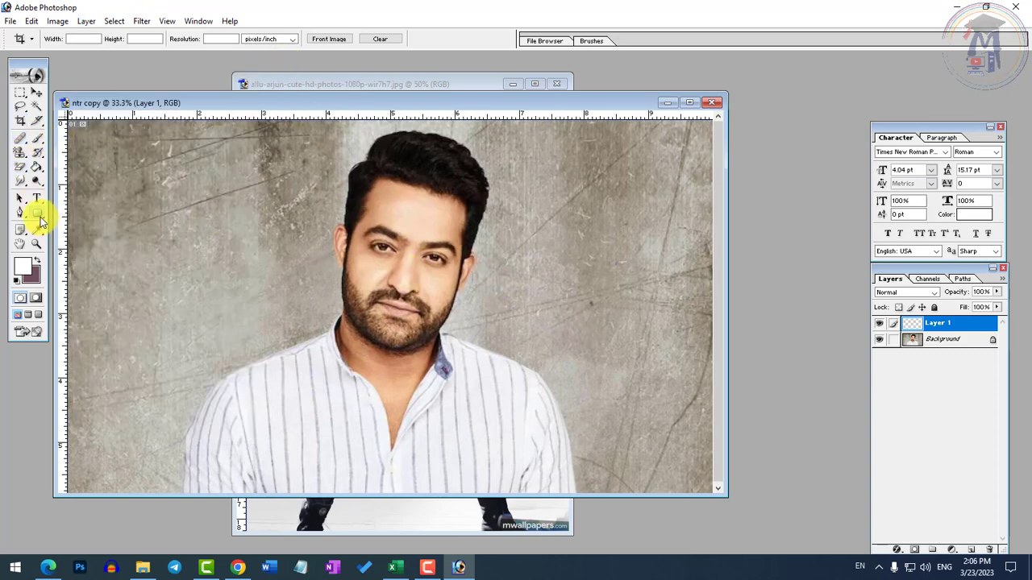
{"action": "left_click_drag", "start_coordinate": [142, 213], "coordinate": [266, 311]}
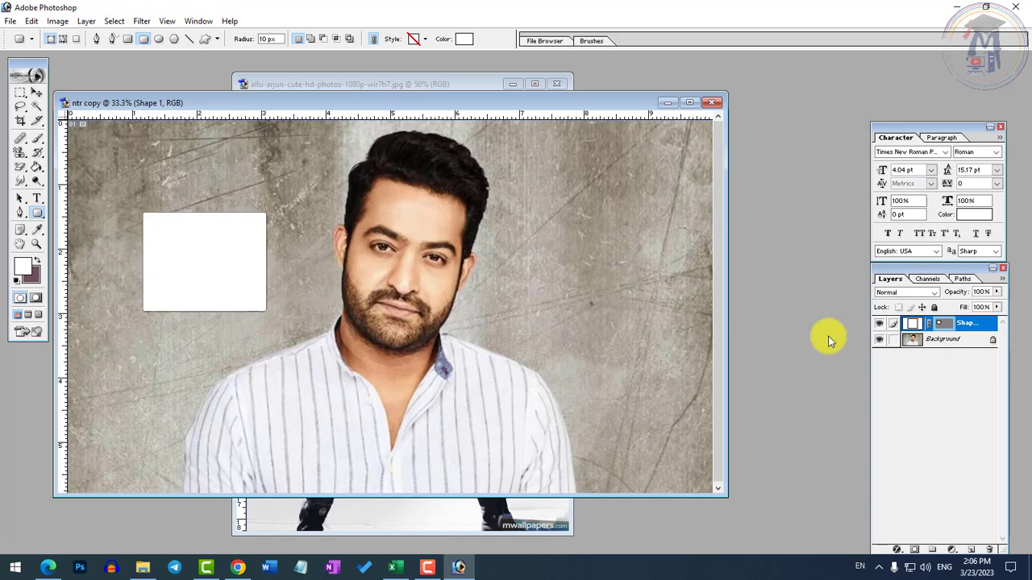
Step: Duplicate the Shape 1 layer as Shape 1 copy within the ntr copy document
{"action": "left_click", "coordinate": [944, 345]}
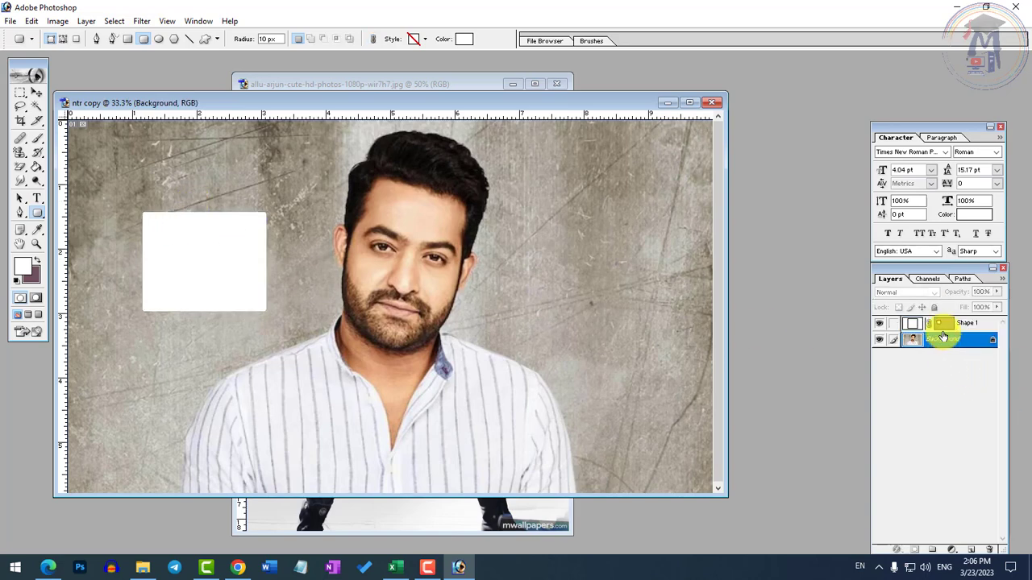
{"action": "left_click", "coordinate": [944, 330]}
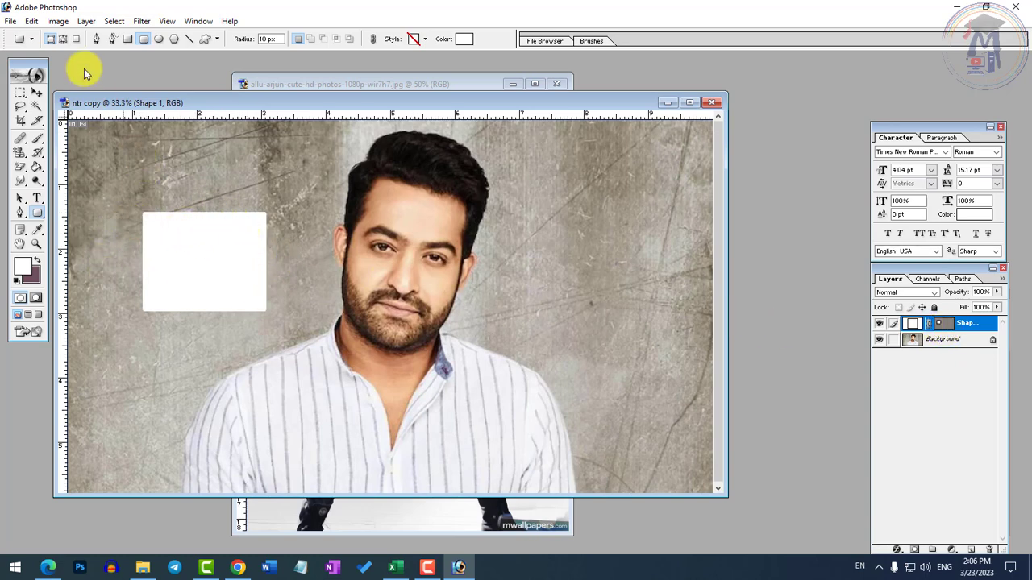
{"action": "left_click", "coordinate": [85, 21]}
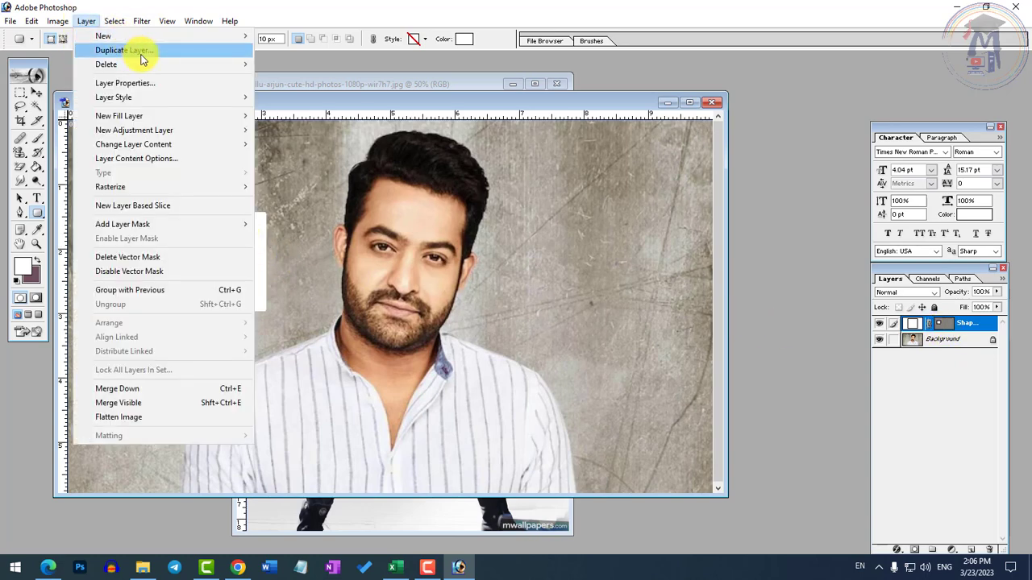
{"action": "left_click", "coordinate": [138, 52]}
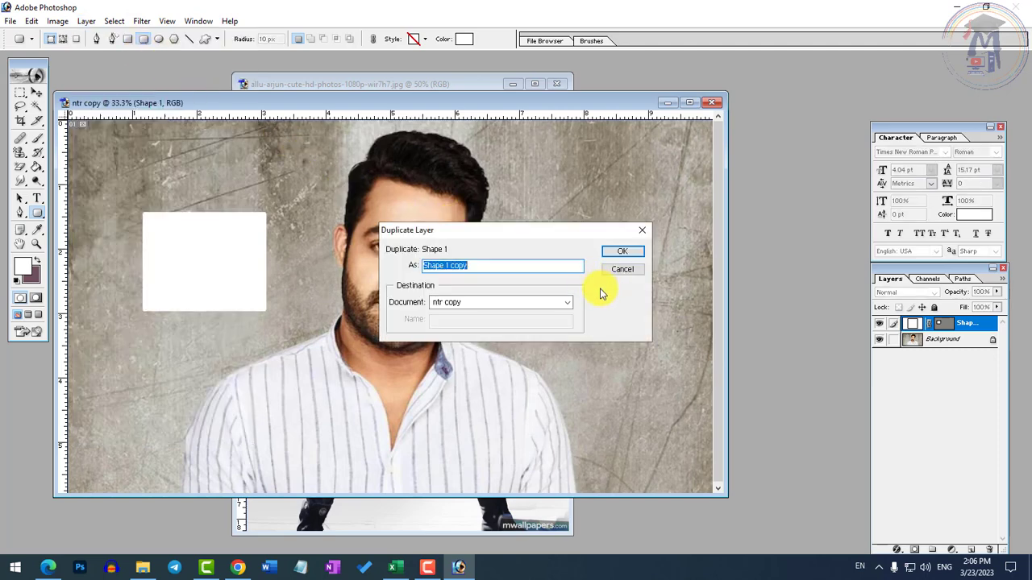
{"action": "left_click", "coordinate": [613, 252]}
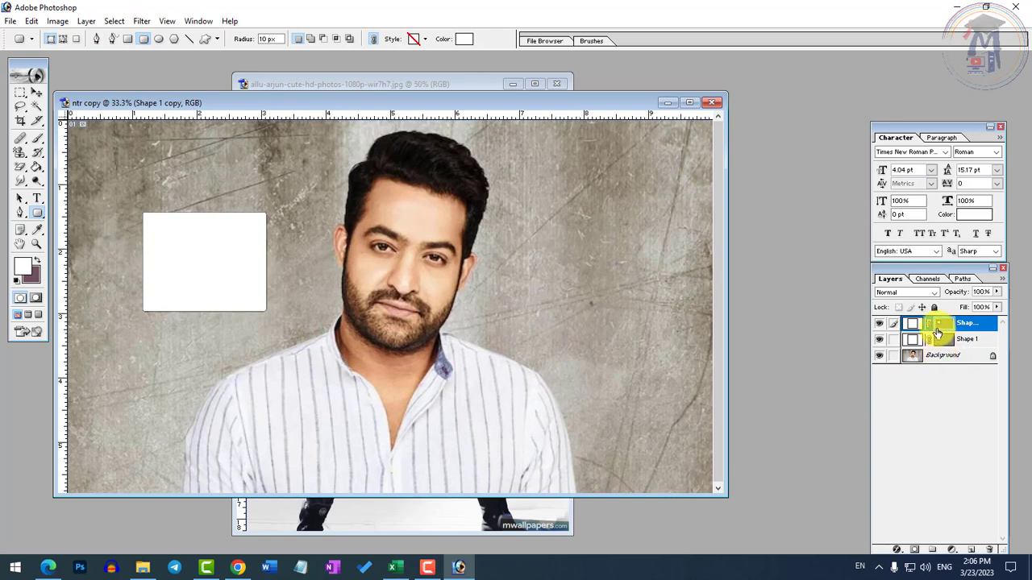
Step: Try the Chrome sketch filter on the rasterized Shape 1 copy layer, and cancel it
{"action": "left_click", "coordinate": [86, 21]}
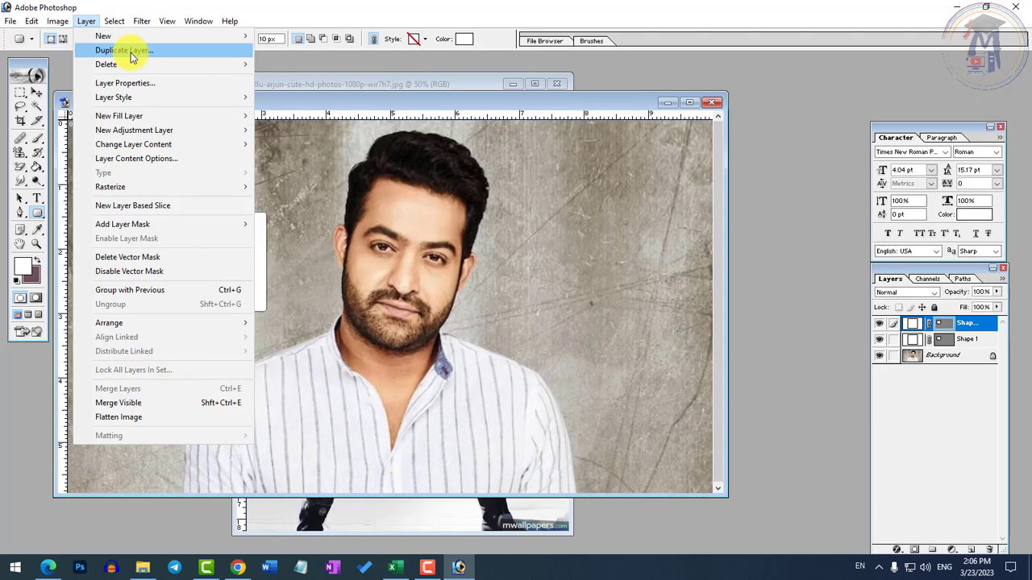
{"action": "mouse_move", "coordinate": [131, 71]}
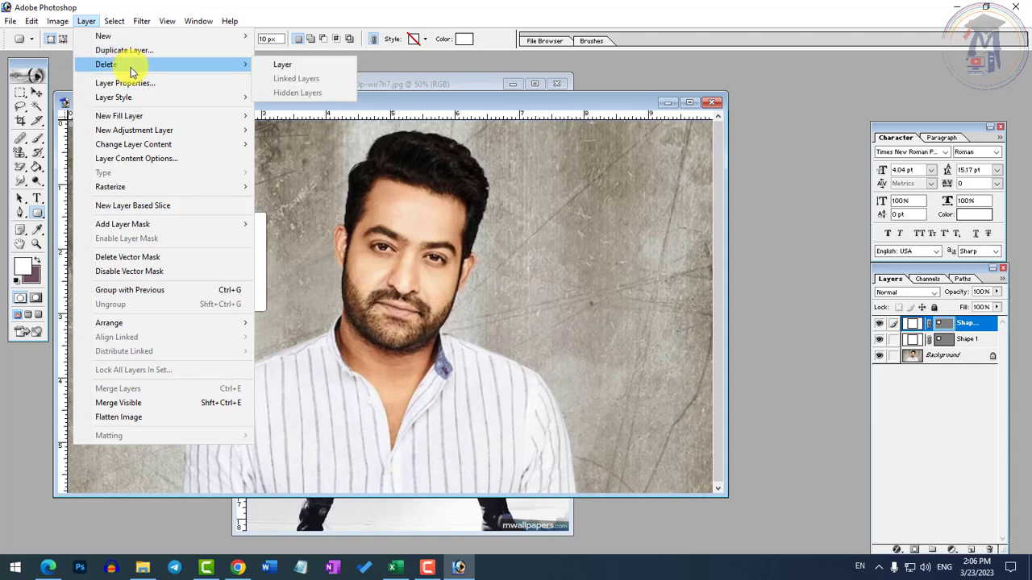
{"action": "mouse_move", "coordinate": [131, 334]}
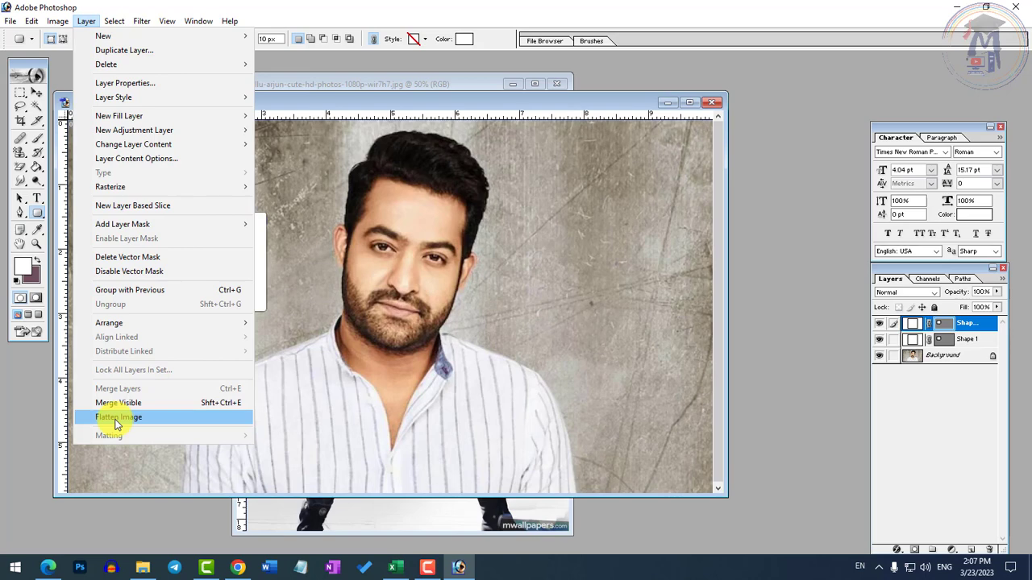
{"action": "mouse_move", "coordinate": [114, 28]}
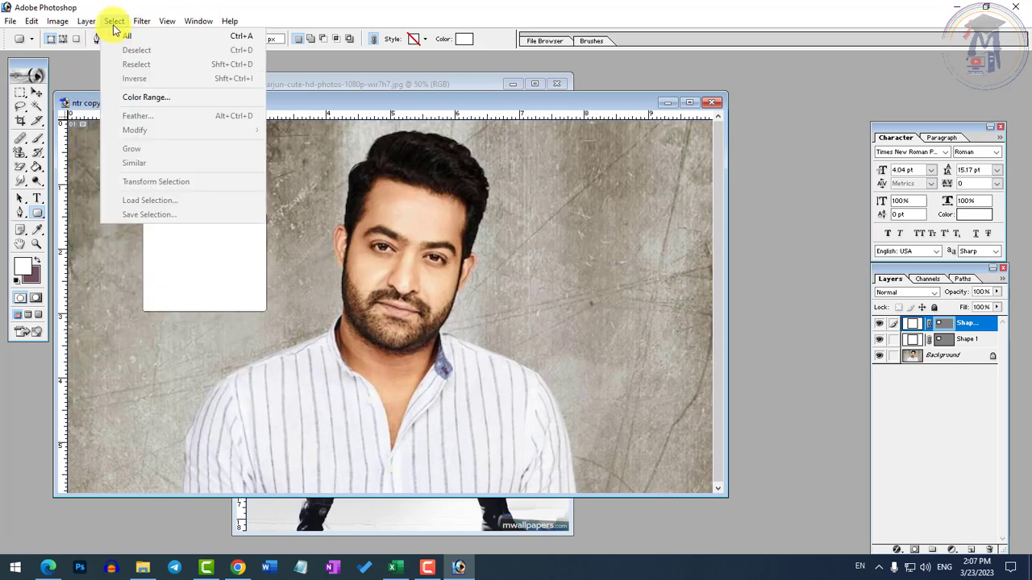
{"action": "mouse_move", "coordinate": [150, 25]}
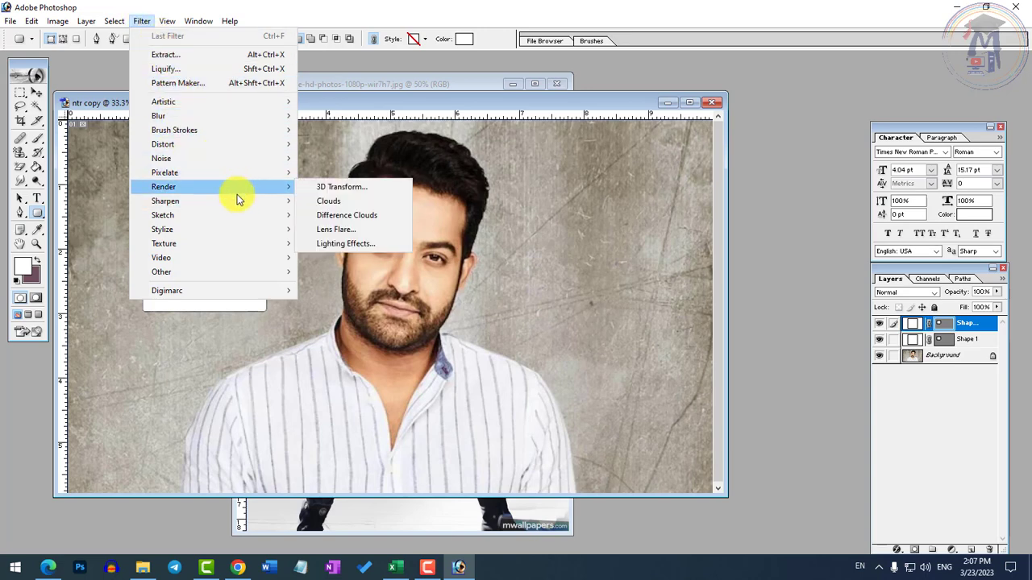
{"action": "mouse_move", "coordinate": [239, 215]}
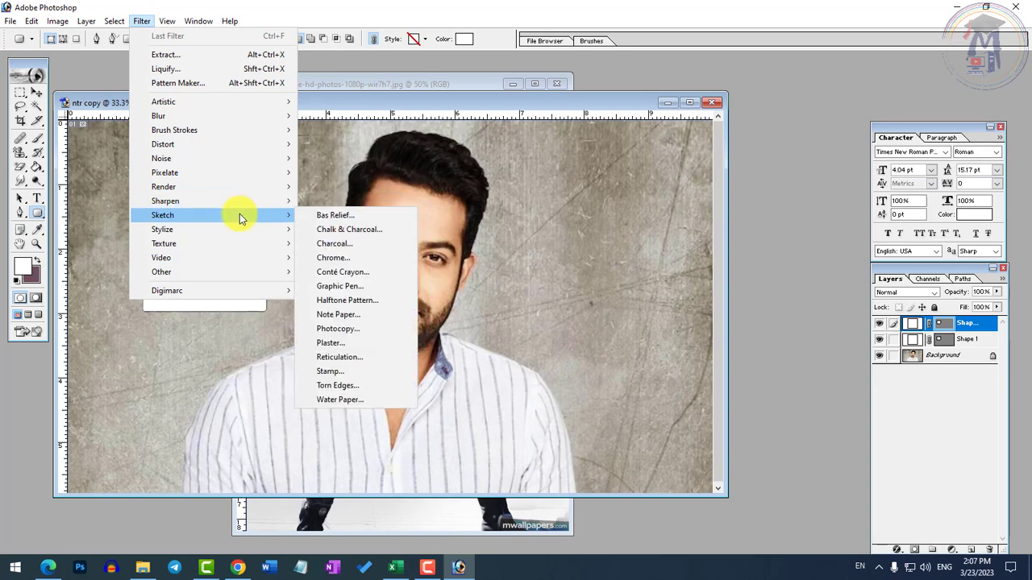
{"action": "left_click", "coordinate": [345, 258]}
{"action": "left_click", "coordinate": [532, 223]}
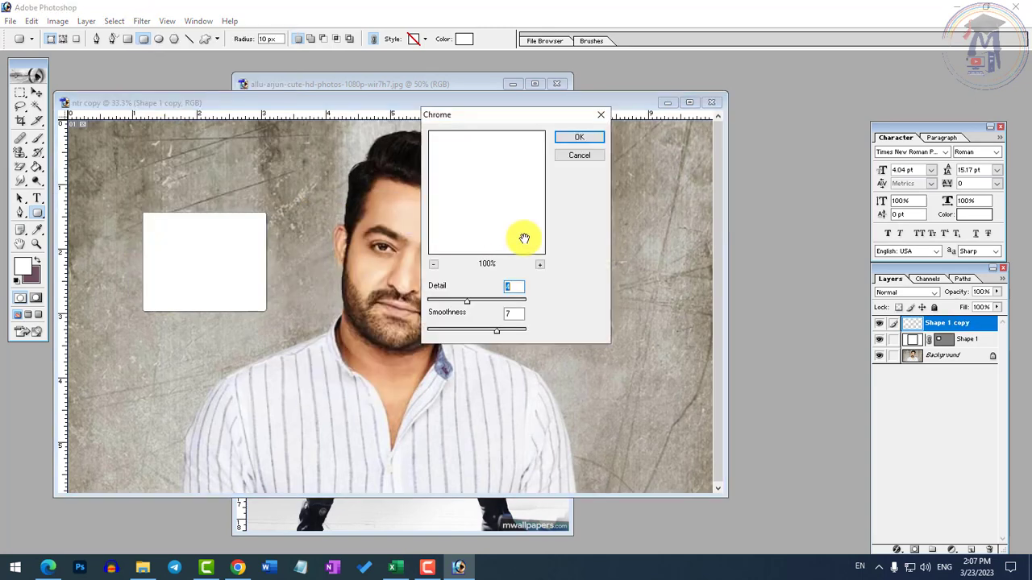
{"action": "left_click", "coordinate": [589, 155]}
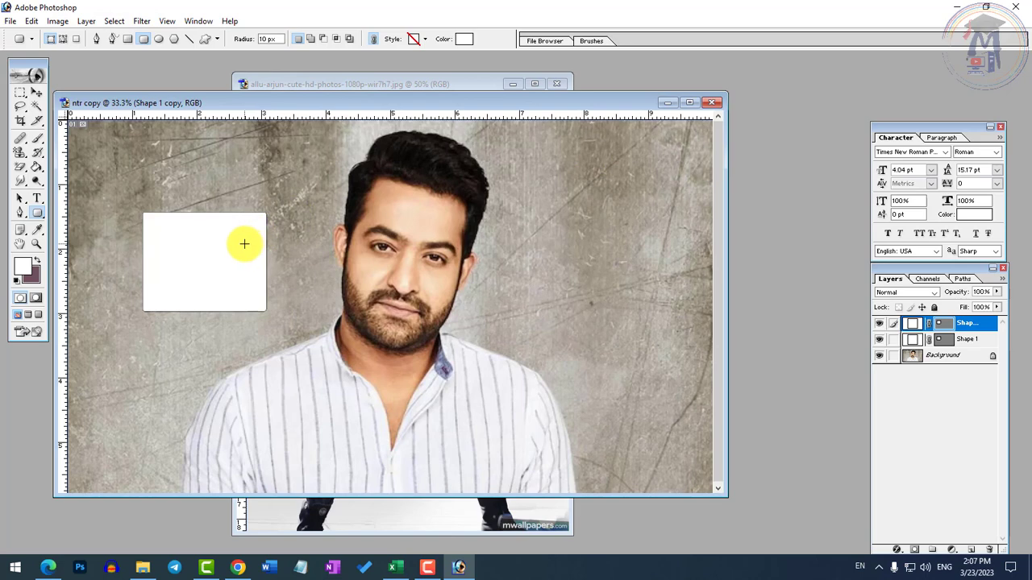
Step: Delete the Shape 1 copy and Shape 1 layers, leaving only the Background layer
{"action": "key", "text": "alt"}
{"action": "key", "text": "alt+l"}
{"action": "key", "text": "l"}
{"action": "key", "text": "l"}
{"action": "key", "text": "alt+l"}
{"action": "key", "text": "l"}
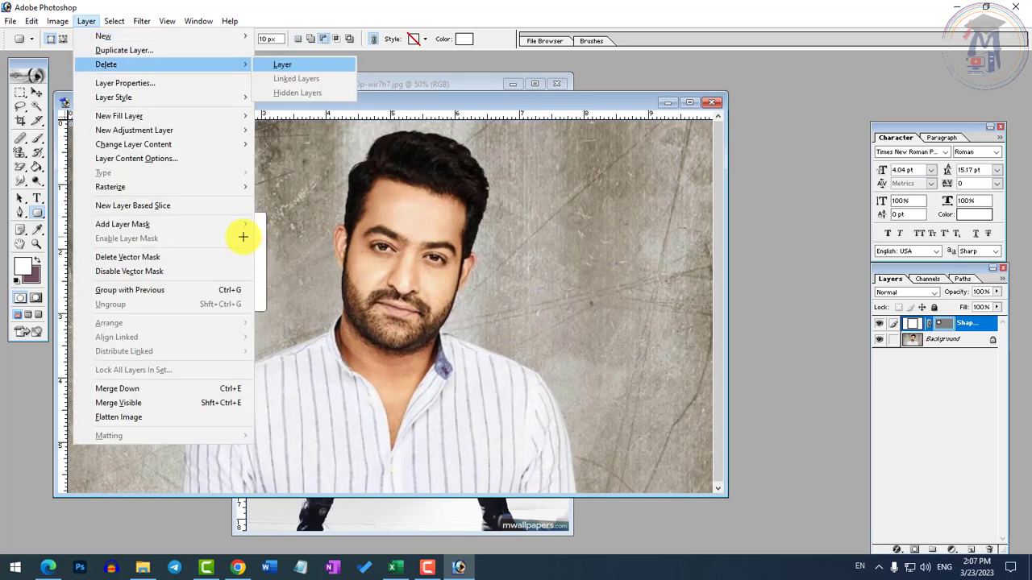
{"action": "key", "text": "l"}
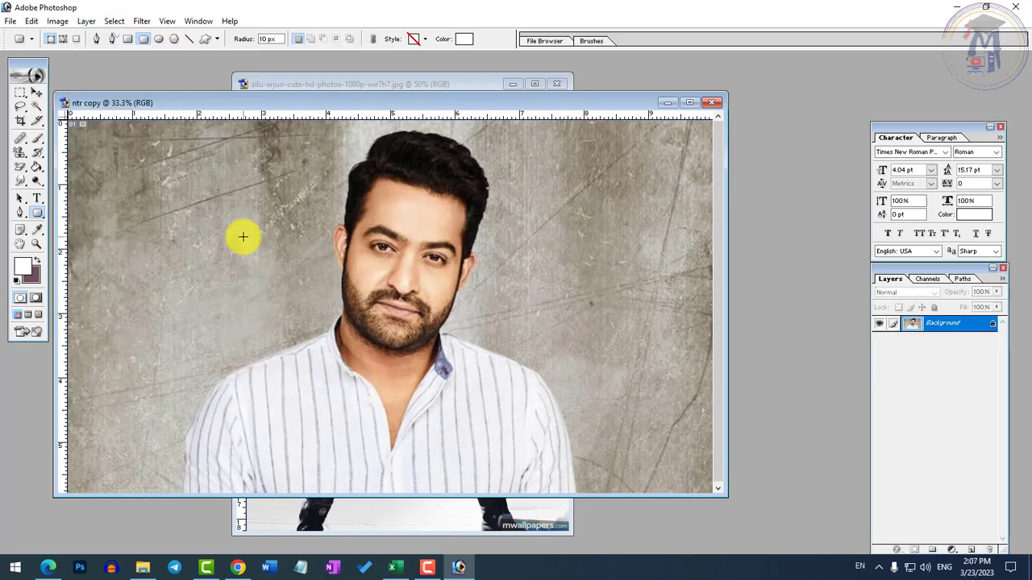
{"action": "left_click", "coordinate": [141, 21]}
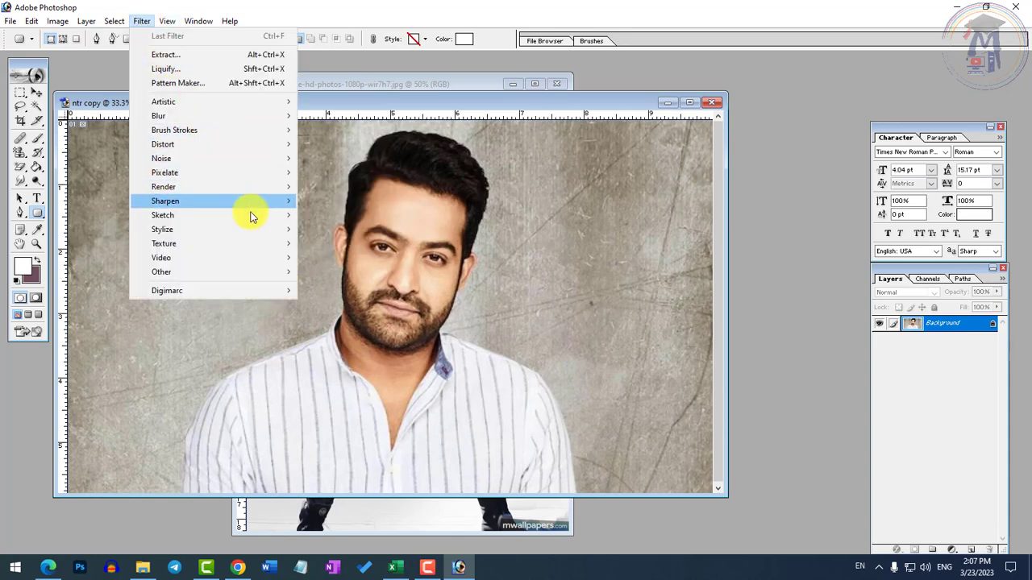
{"action": "mouse_move", "coordinate": [252, 218]}
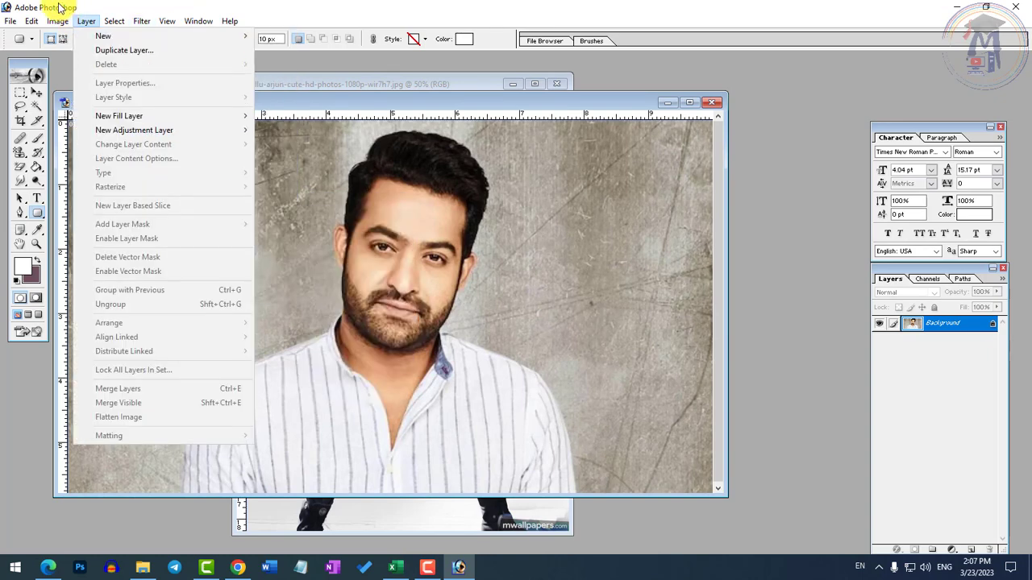
{"action": "mouse_move", "coordinate": [89, 21]}
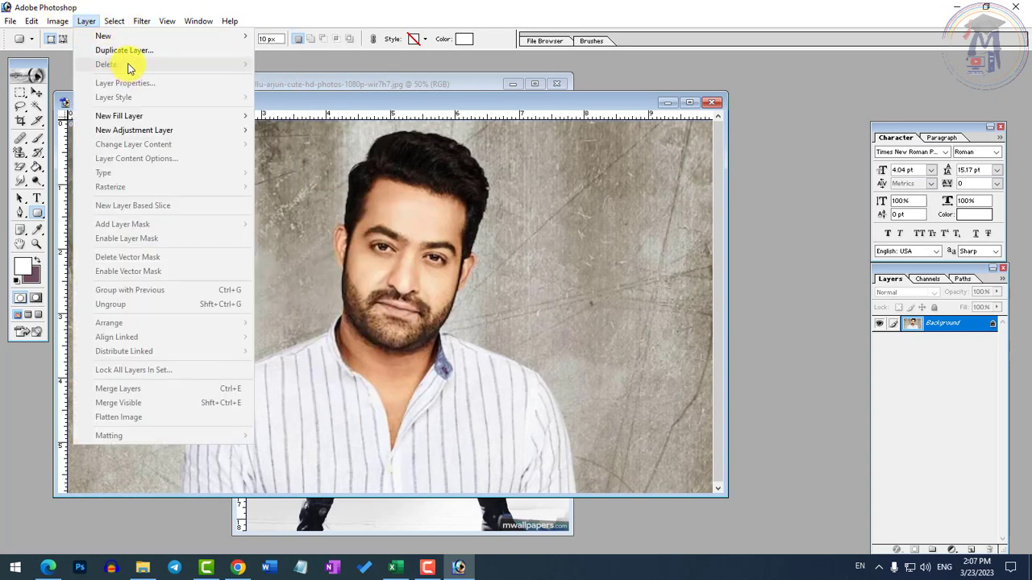
{"action": "left_click", "coordinate": [407, 248]}
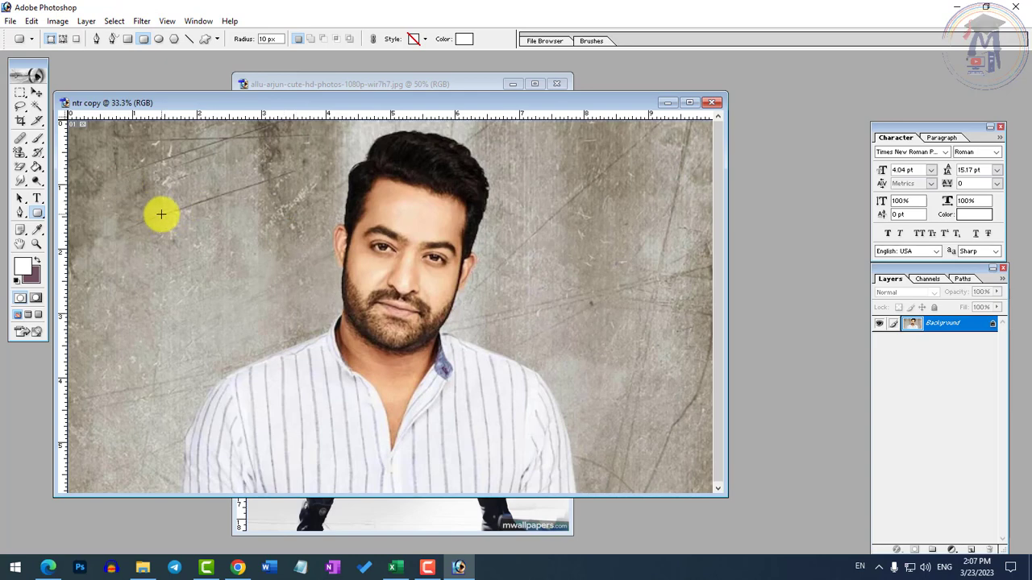
Step: Draw another white rounded rectangle with a 10 px radius beside the man and review the layer commands available for it
{"action": "left_click_drag", "start_coordinate": [161, 214], "coordinate": [266, 299]}
{"action": "left_click", "coordinate": [112, 20]}
{"action": "mouse_move", "coordinate": [88, 22]}
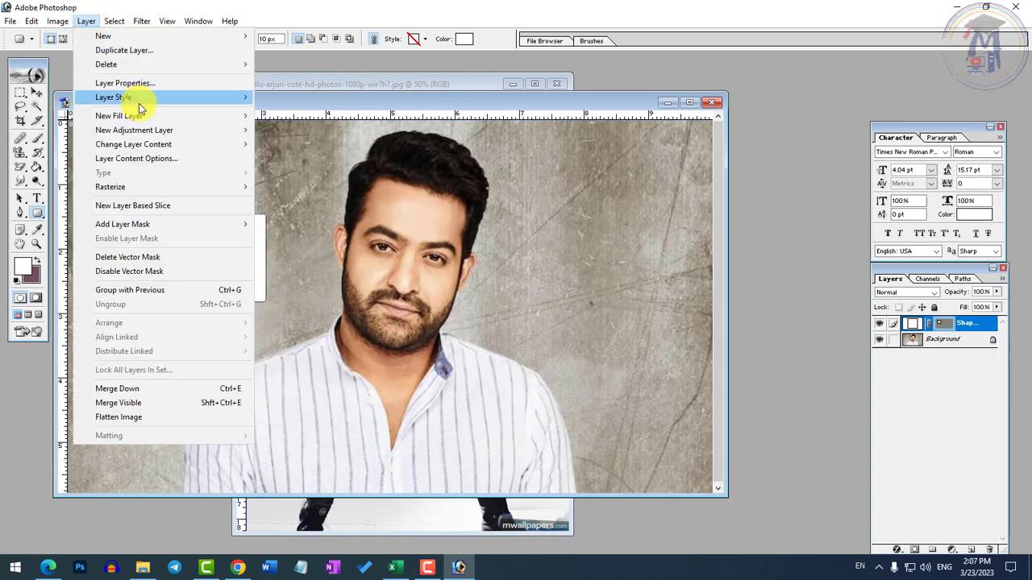
{"action": "mouse_move", "coordinate": [137, 64]}
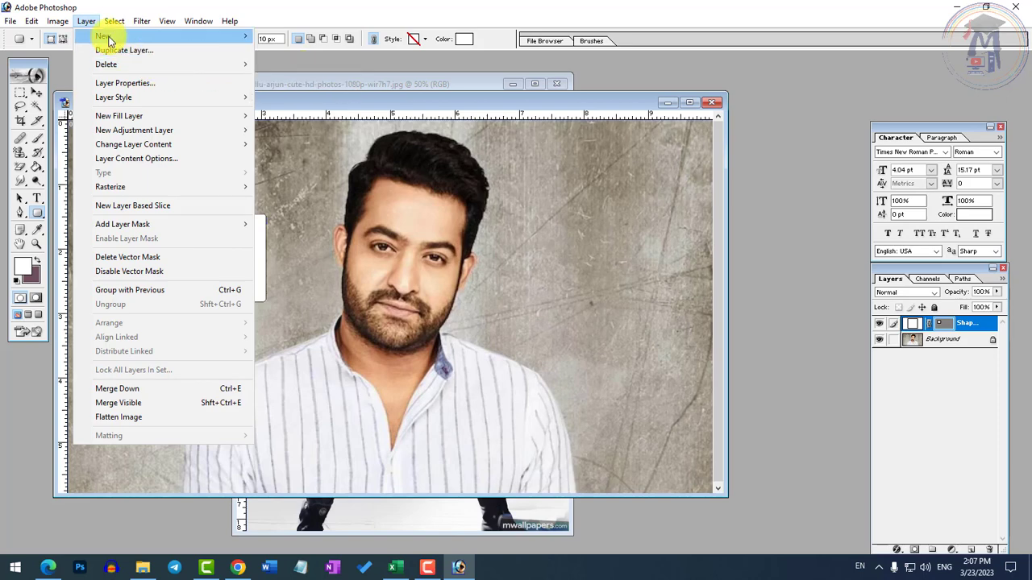
{"action": "mouse_move", "coordinate": [109, 35]}
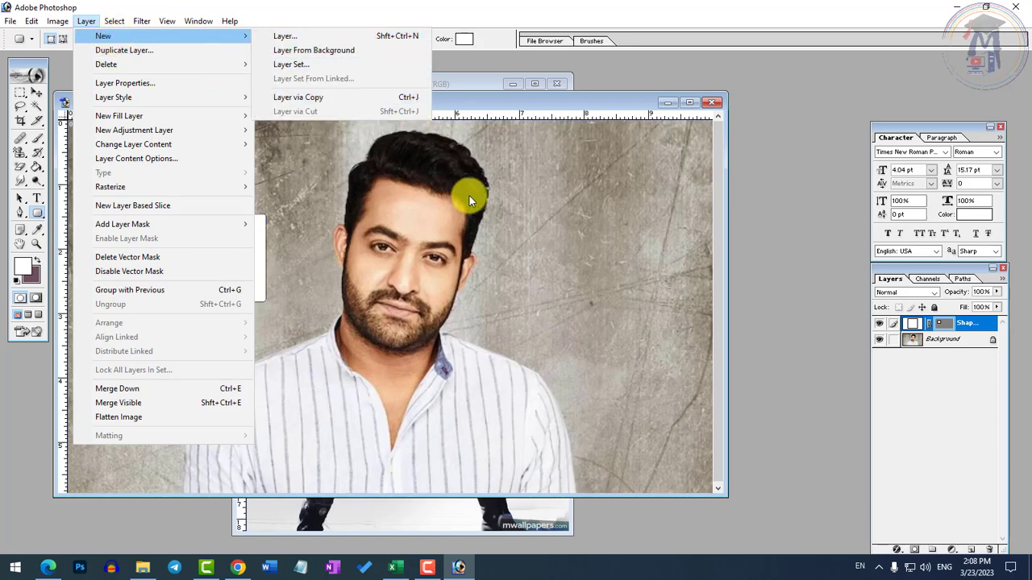
{"action": "left_click", "coordinate": [492, 240]}
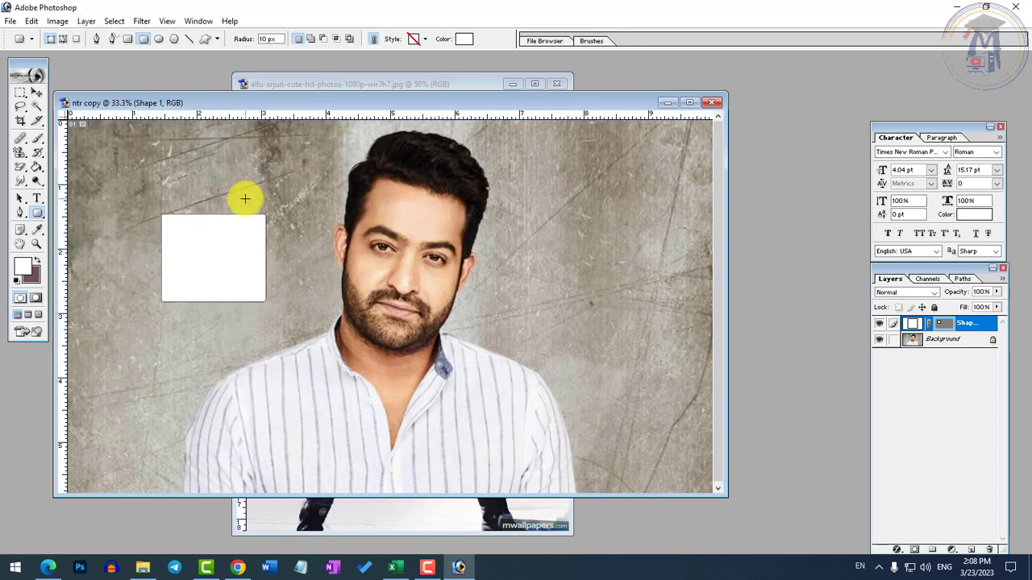
Step: Delete the newly drawn rounded rectangle's shape layer
{"action": "key", "text": "alt+l"}
{"action": "key", "text": "d"}
{"action": "key", "text": "l"}
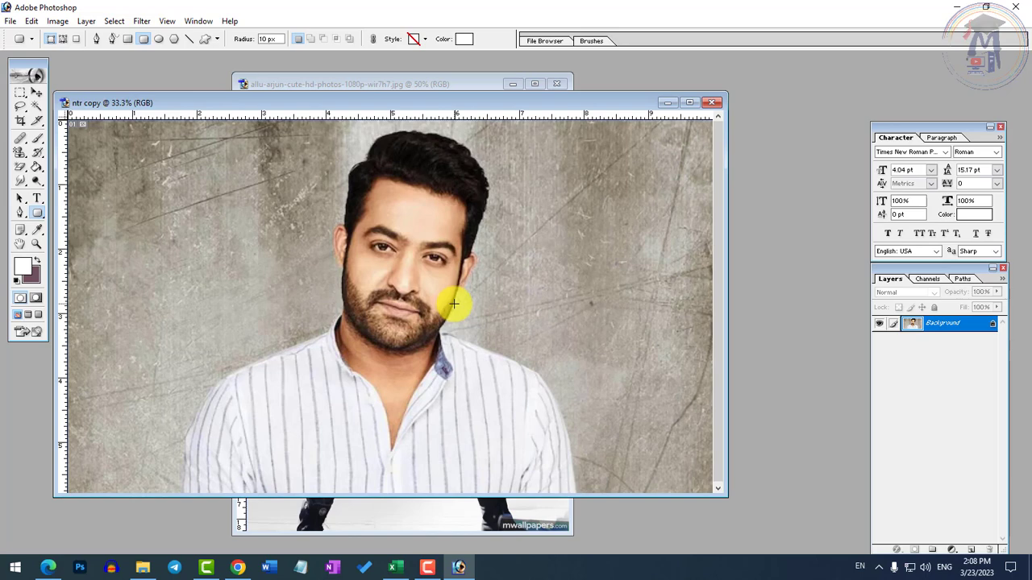
Step: Try rotating the ntr copy canvas 90° clockwise, and undo the rotation
{"action": "key", "text": "alt+i"}
{"action": "key", "text": "e"}
{"action": "key", "text": "9"}
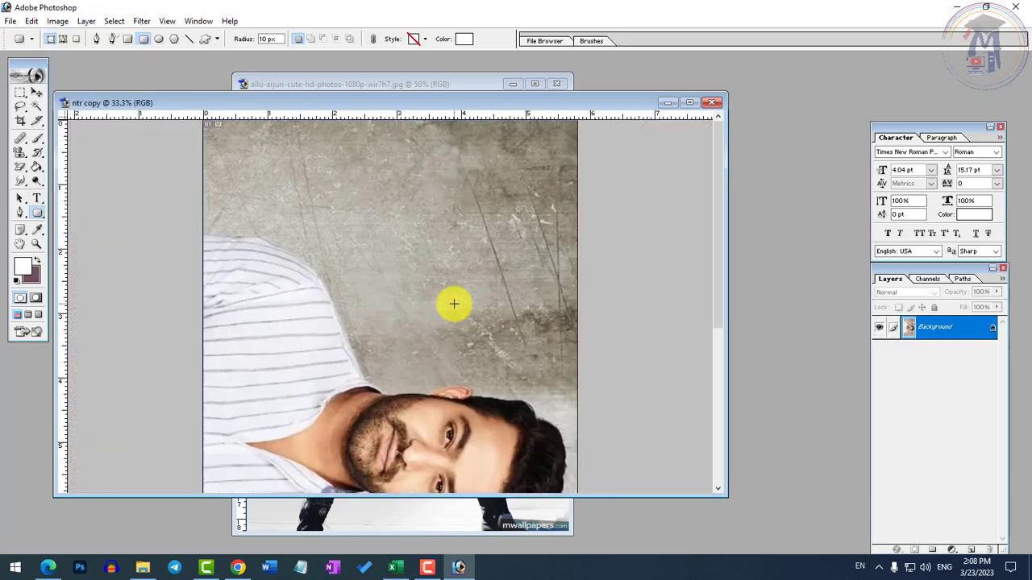
{"action": "key", "text": "ctrl+z"}
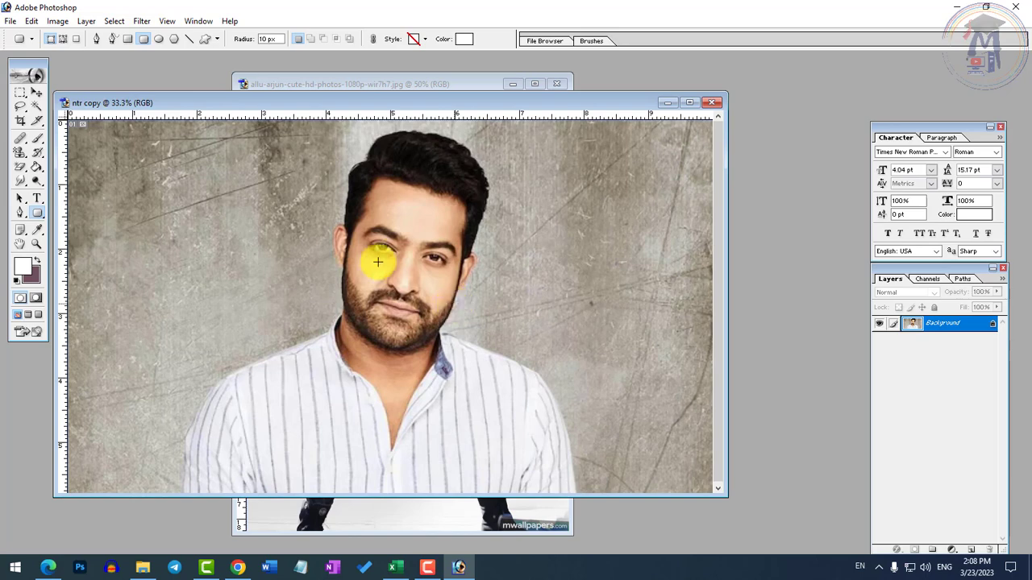
Step: Try the Chrome sketch filter on the ntr copy photo, and undo it
{"action": "left_click", "coordinate": [141, 21]}
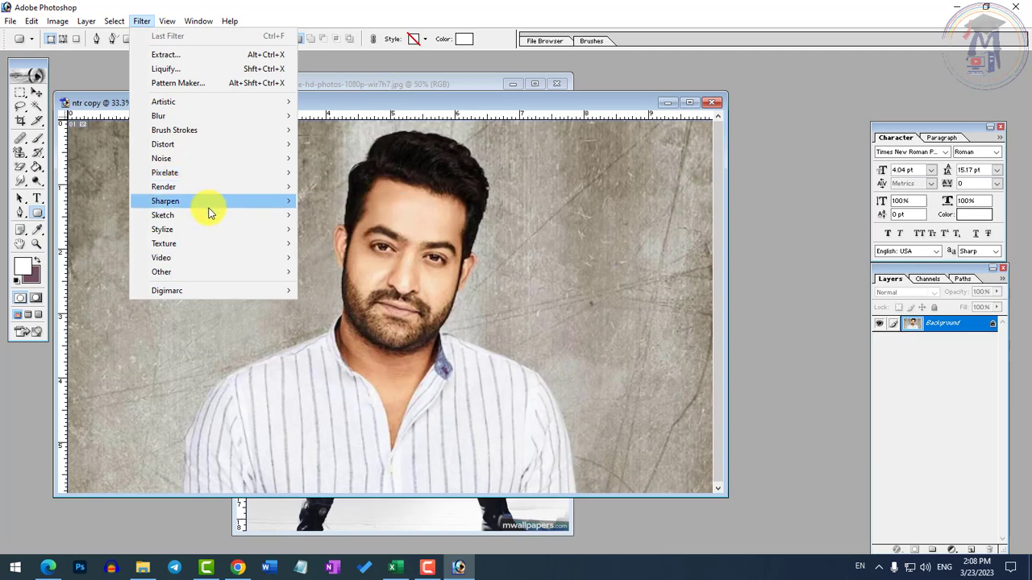
{"action": "mouse_move", "coordinate": [210, 215]}
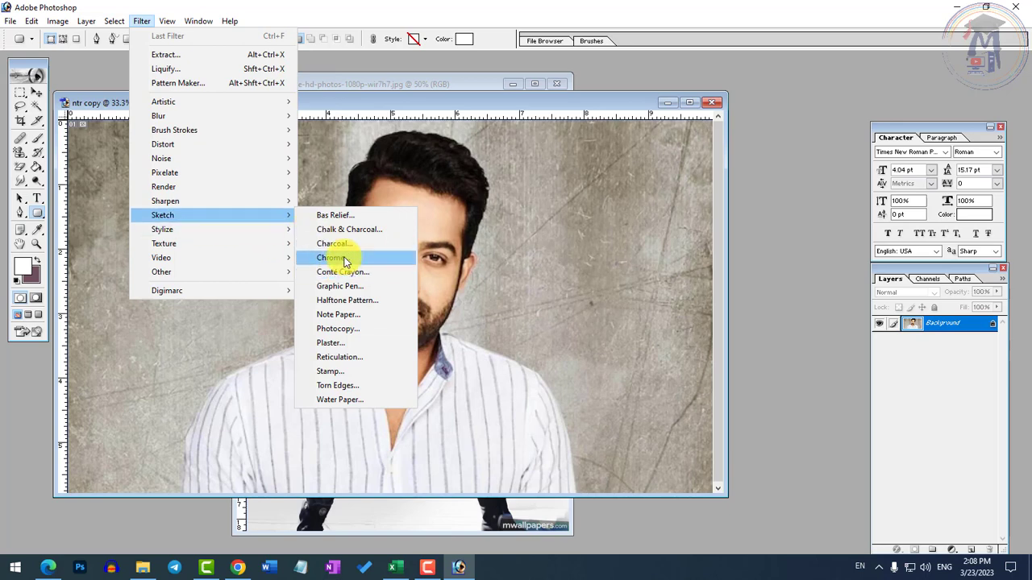
{"action": "left_click", "coordinate": [333, 257]}
{"action": "left_click", "coordinate": [587, 140]}
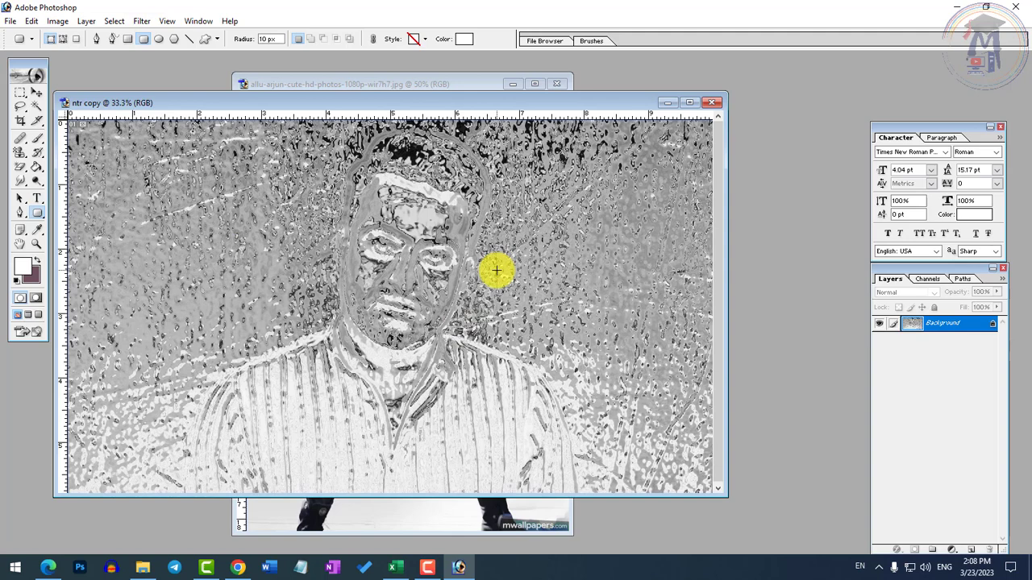
{"action": "key", "text": "ctrl+z"}
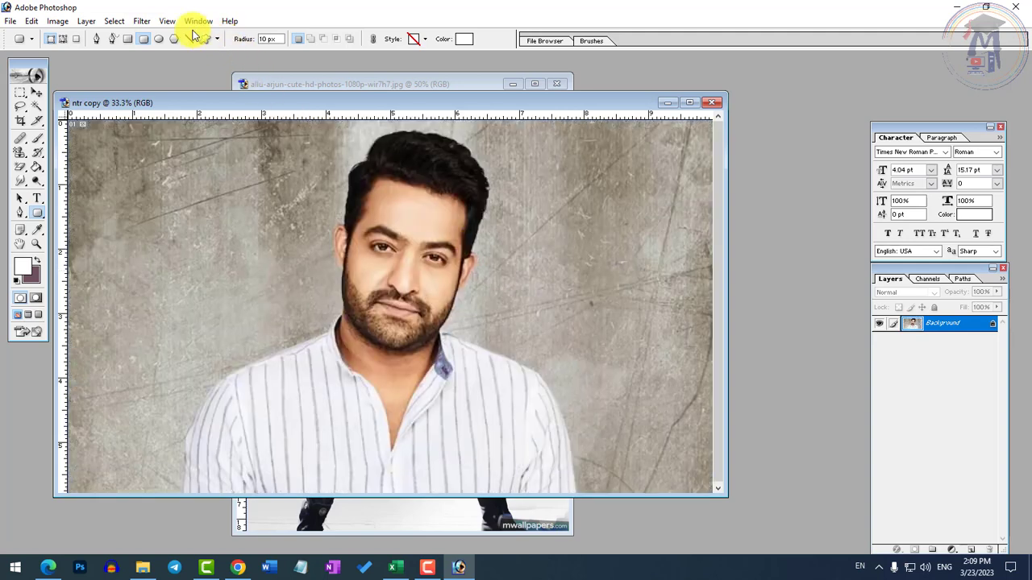
Step: Try the Plaster sketch filter on the ntr copy photo with image balance 20, smoothness 2 and light from the top, and undo it
{"action": "left_click", "coordinate": [141, 21]}
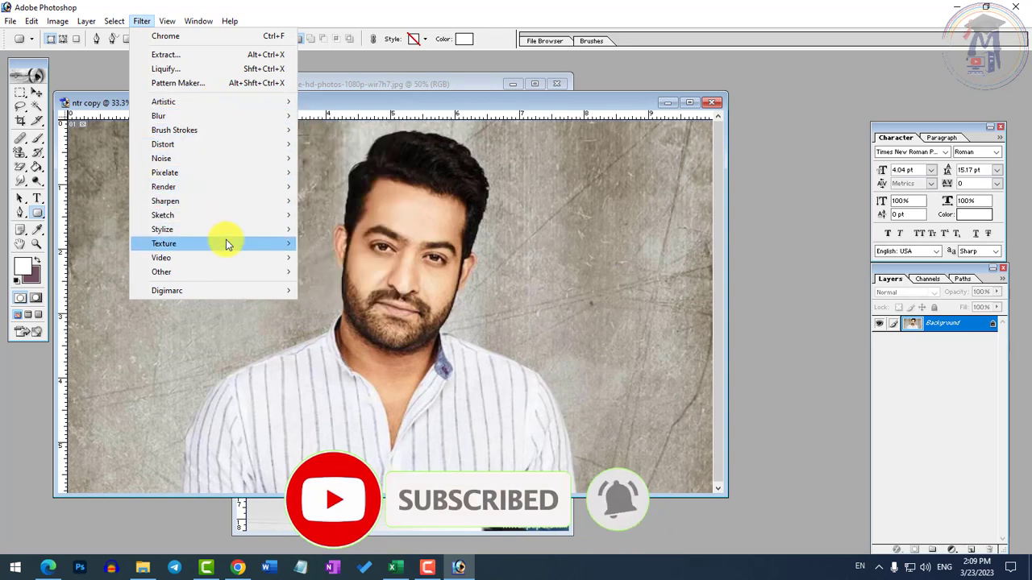
{"action": "mouse_move", "coordinate": [227, 244]}
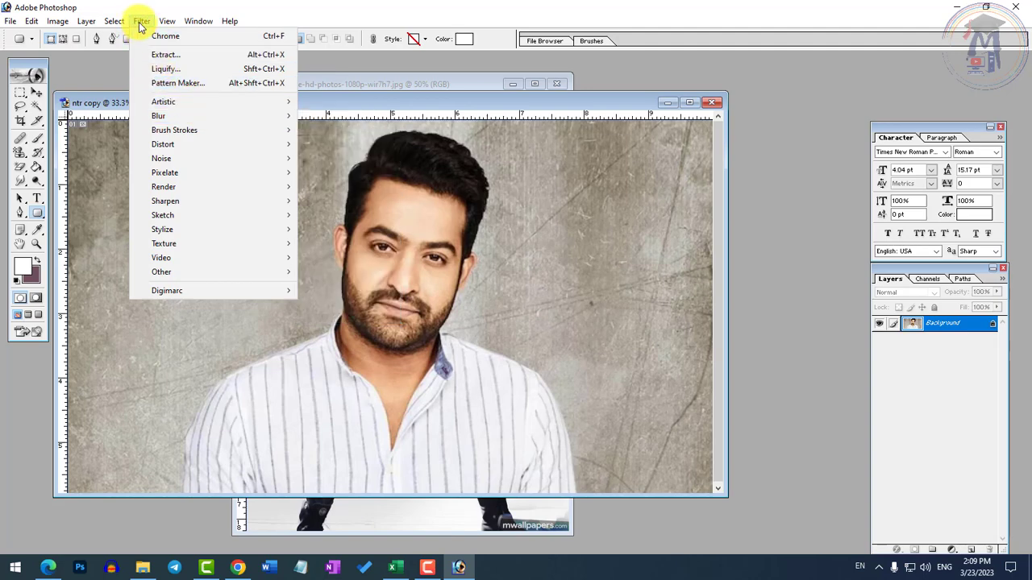
{"action": "mouse_move", "coordinate": [159, 108]}
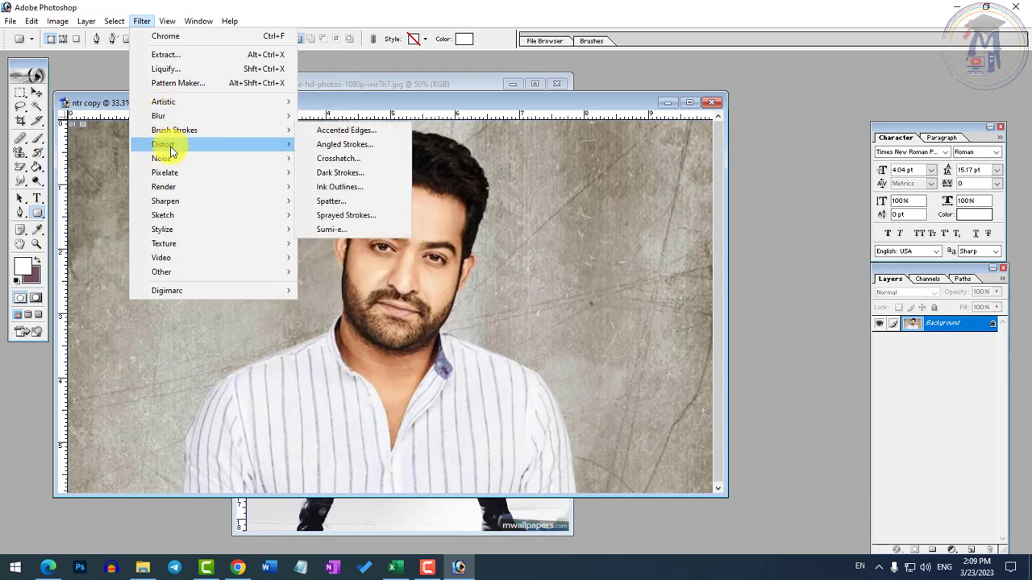
{"action": "mouse_move", "coordinate": [175, 179]}
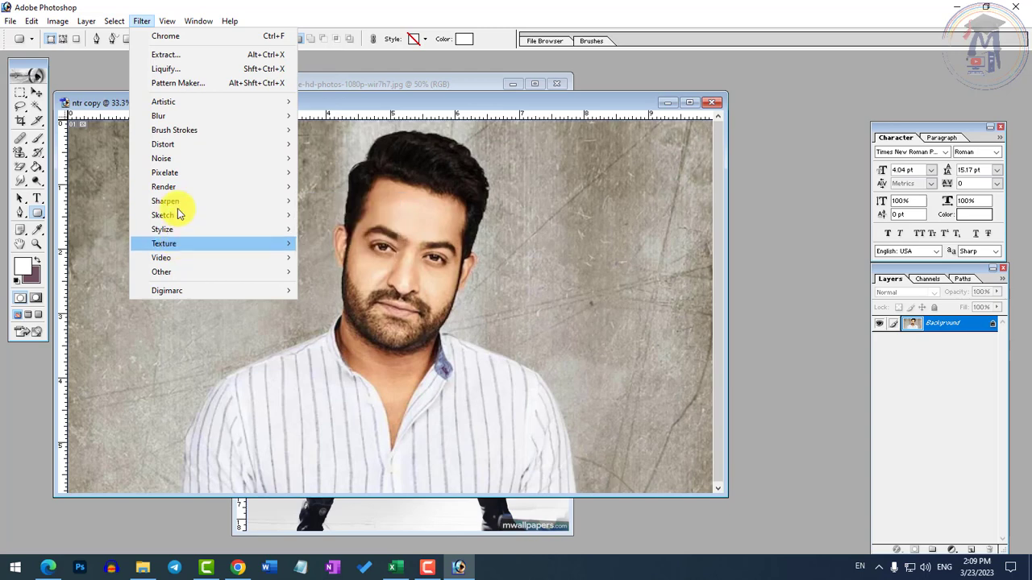
{"action": "mouse_move", "coordinate": [179, 129]}
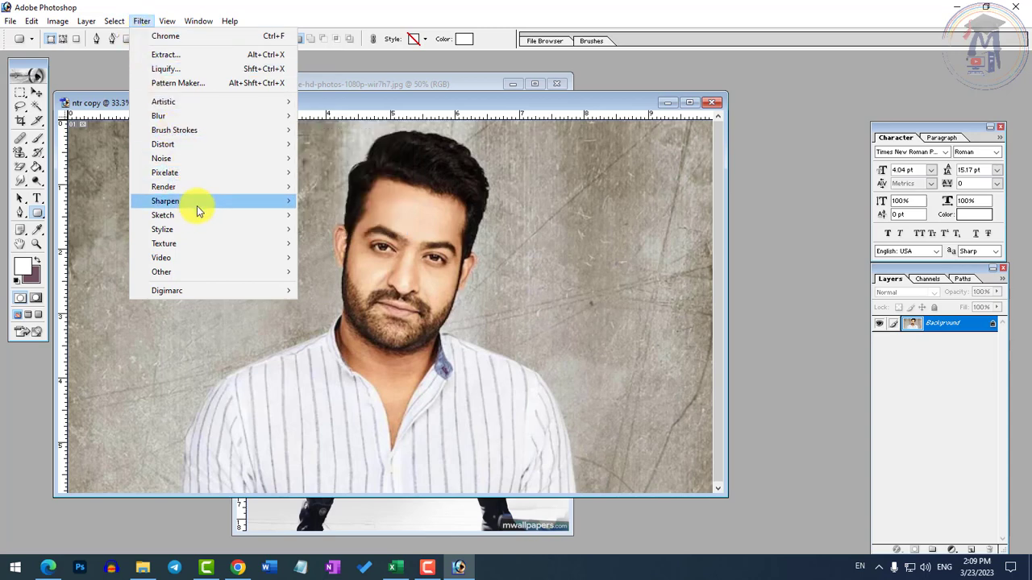
{"action": "mouse_move", "coordinate": [215, 215]}
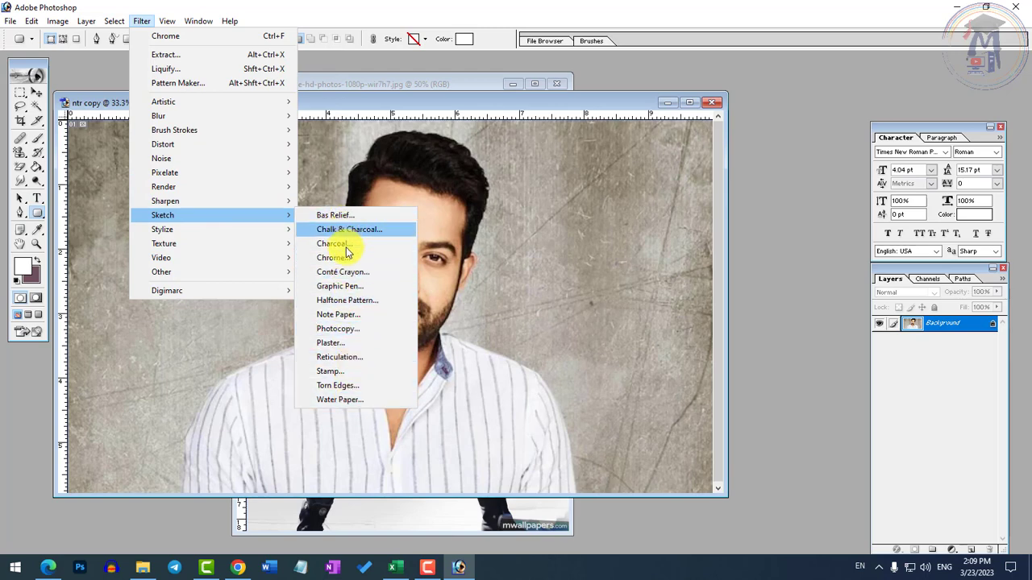
{"action": "left_click", "coordinate": [335, 346]}
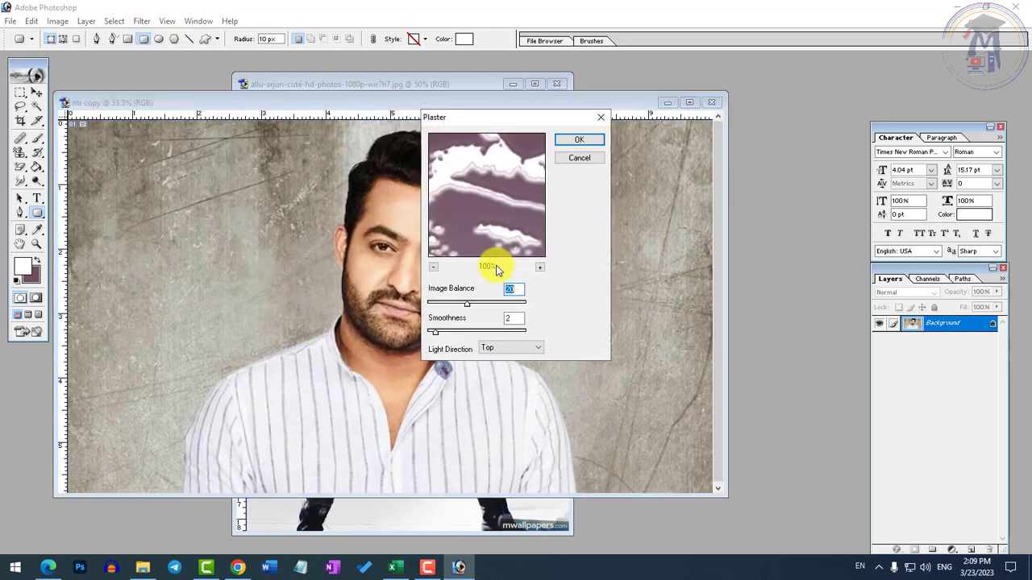
{"action": "left_click", "coordinate": [569, 147]}
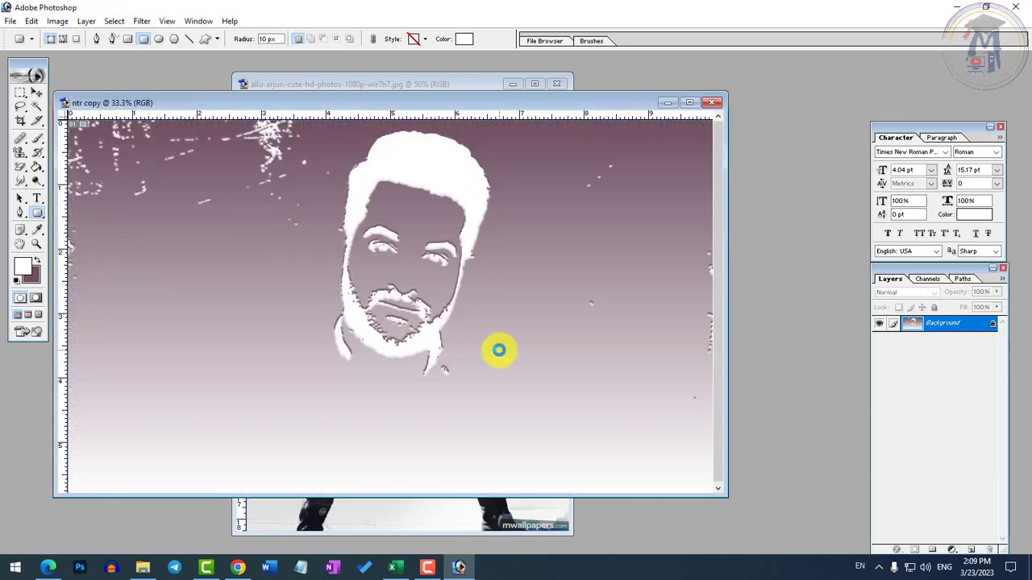
{"action": "key", "text": "ctrl+z"}
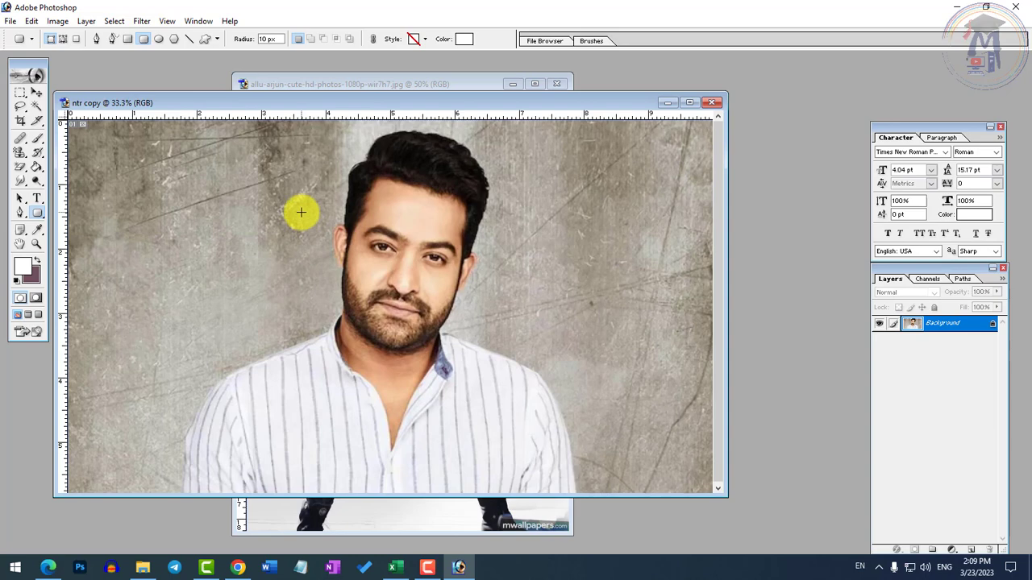
{"action": "left_click", "coordinate": [167, 21]}
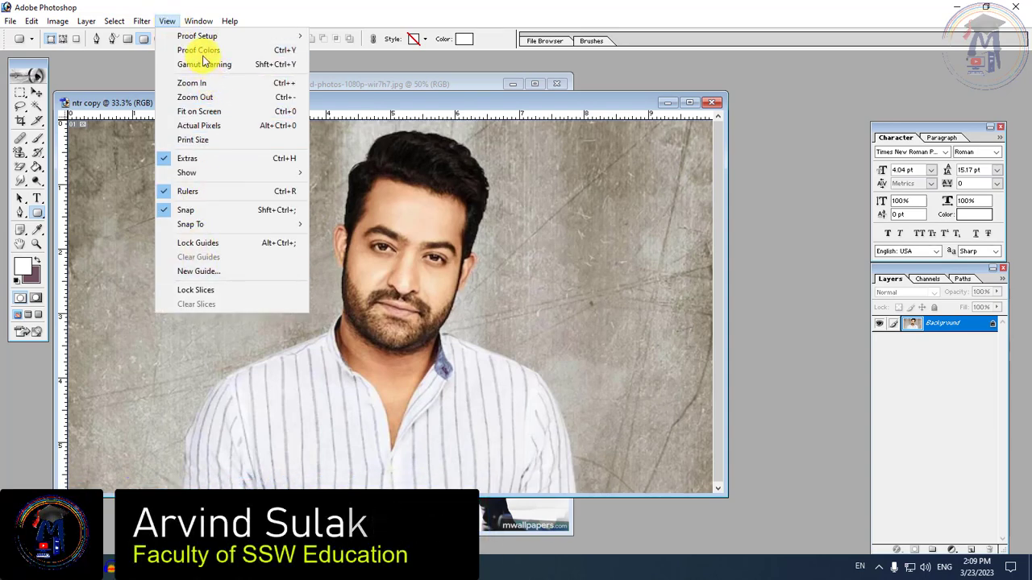
{"action": "mouse_move", "coordinate": [198, 21]}
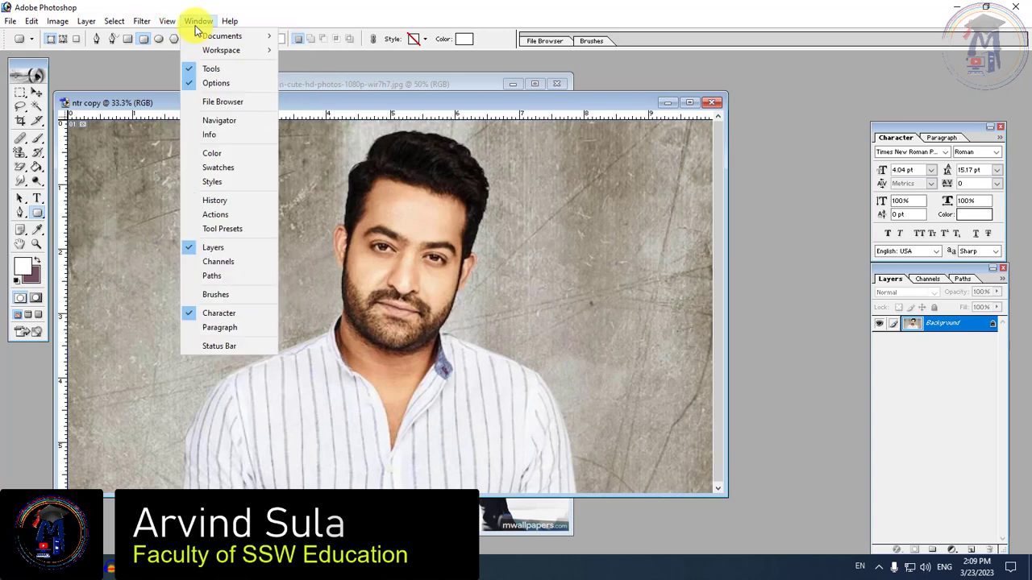
{"action": "left_click", "coordinate": [417, 111]}
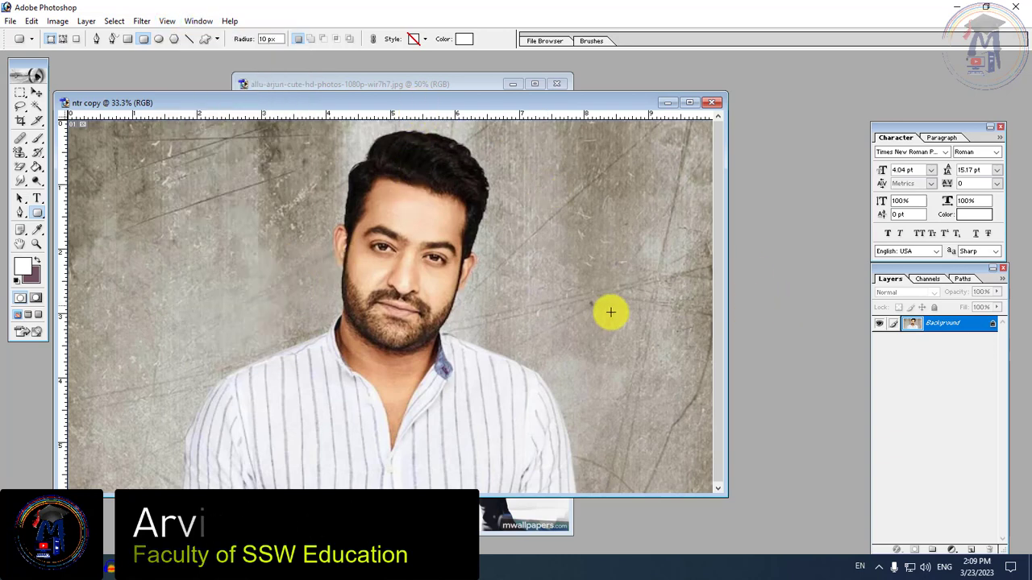